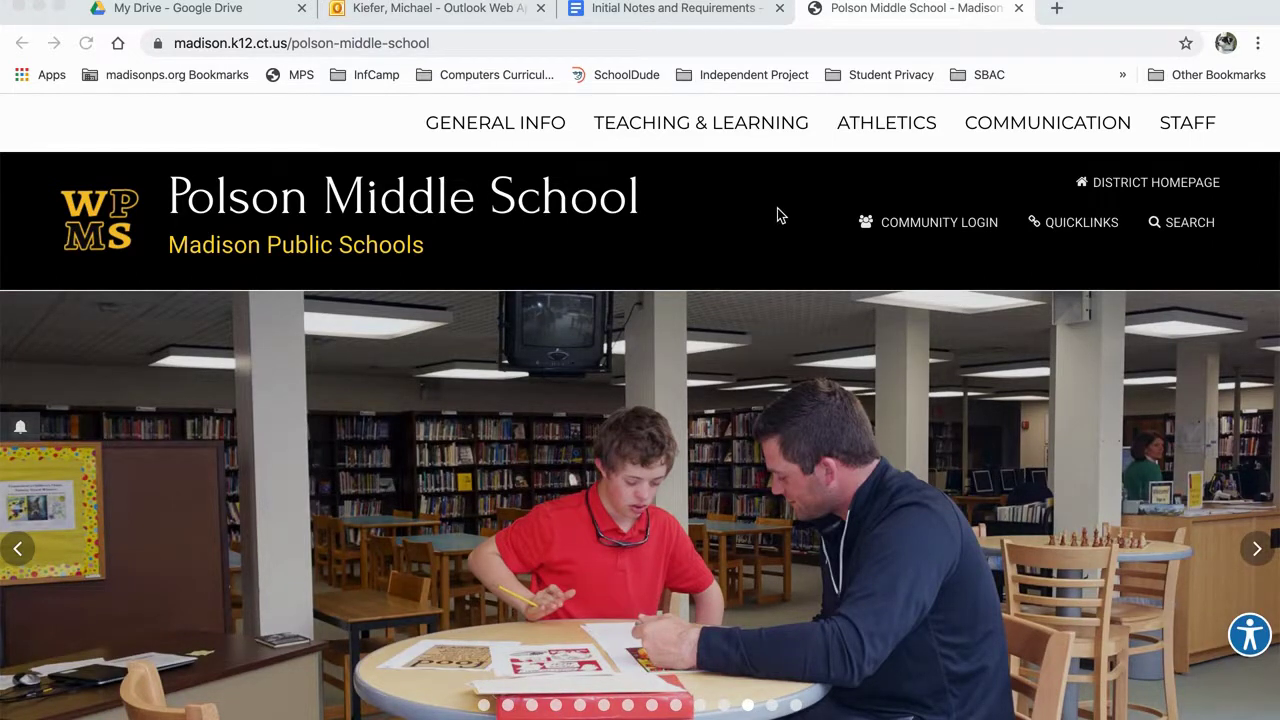
Step: Open the Library Media Center's Resources page from the Polson Middle School homepage
scroll(777, 208, "down", 1)
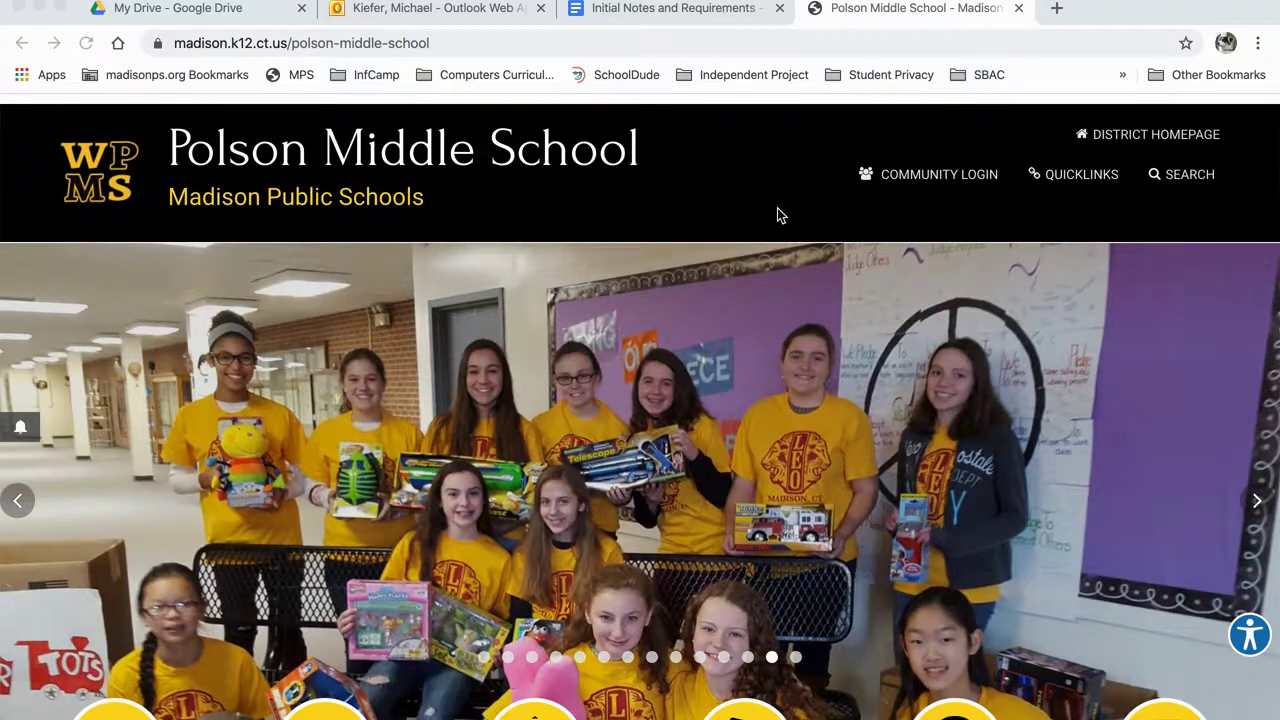
scroll(778, 215, "up", 1)
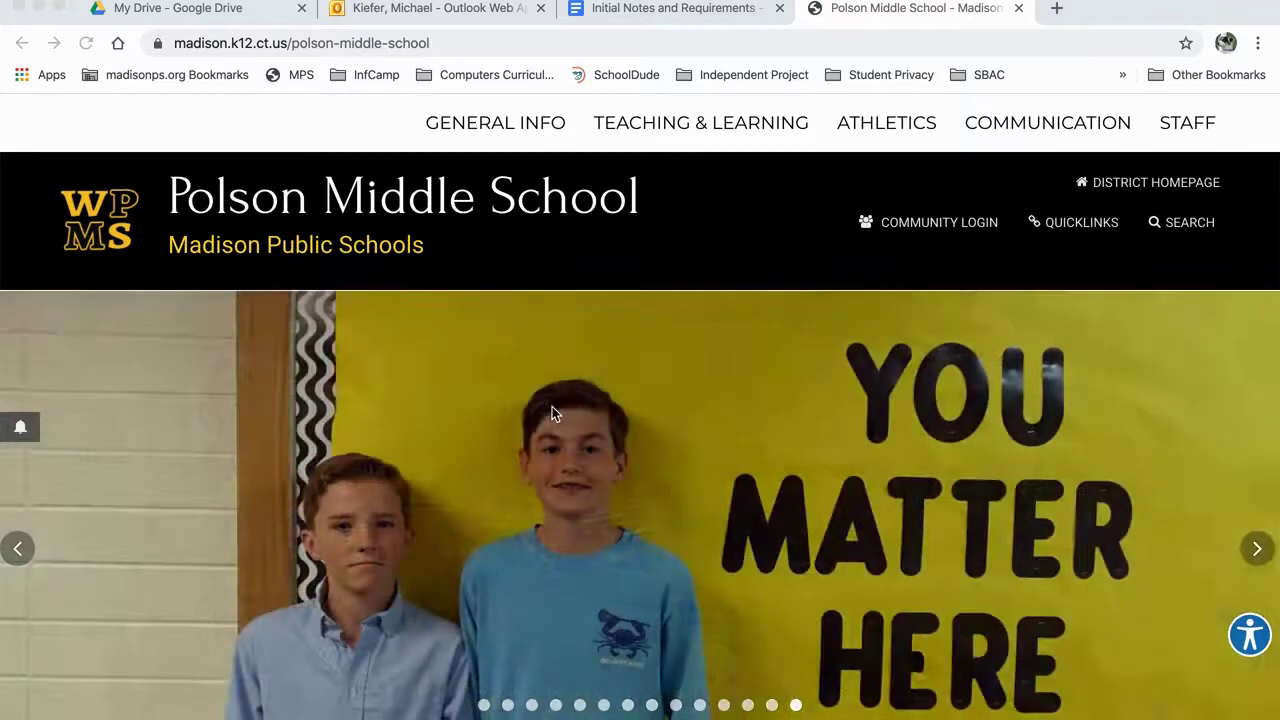
scroll(552, 406, "down", 1)
scroll(552, 413, "down", 3)
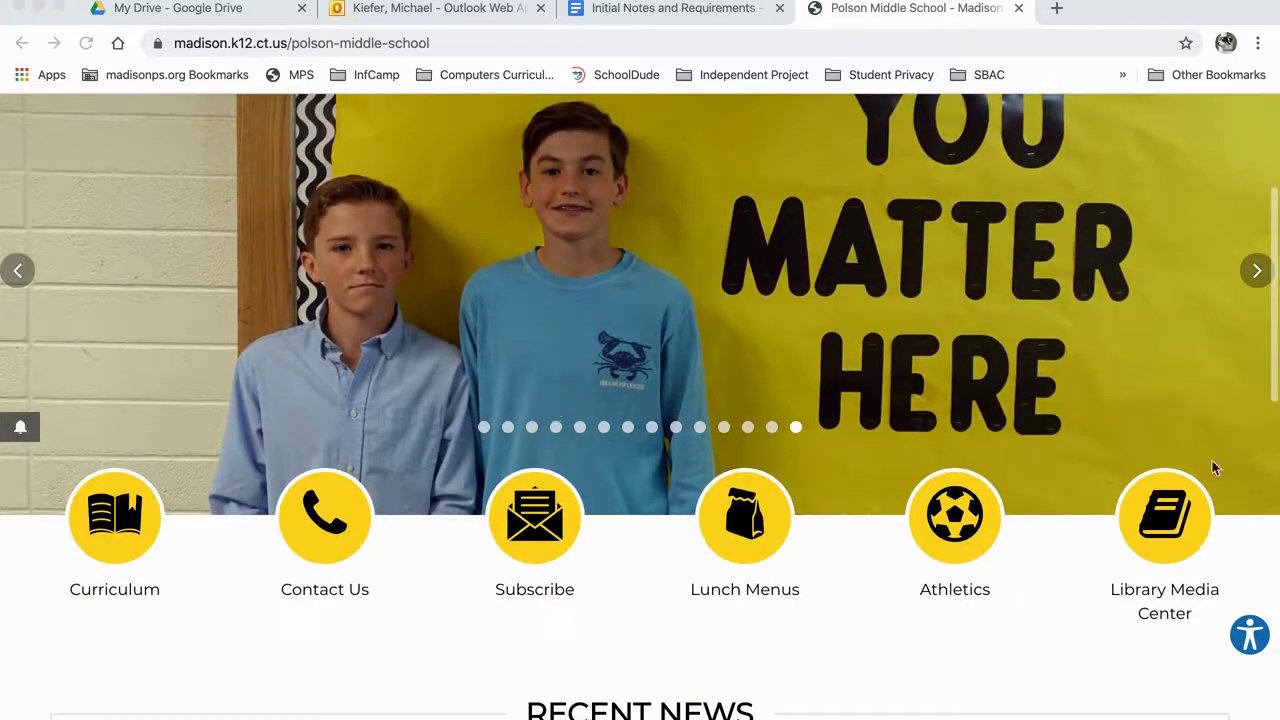
left_click(1177, 538)
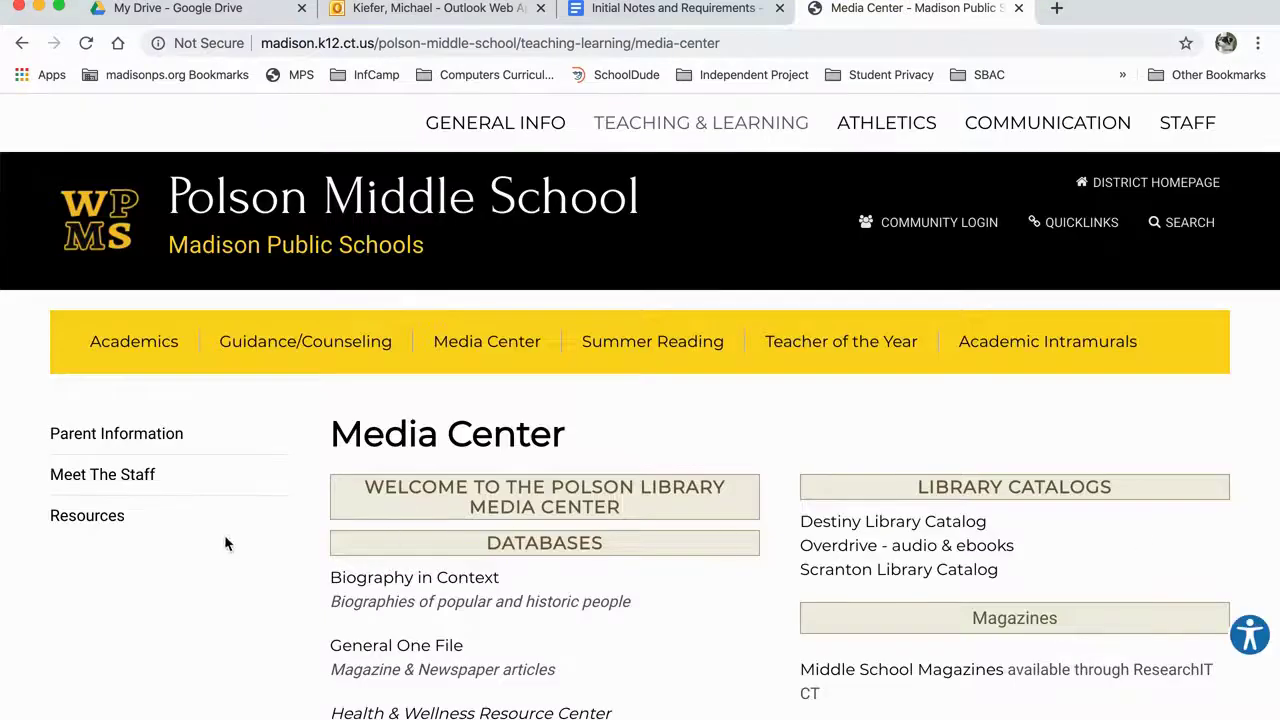
left_click(106, 522)
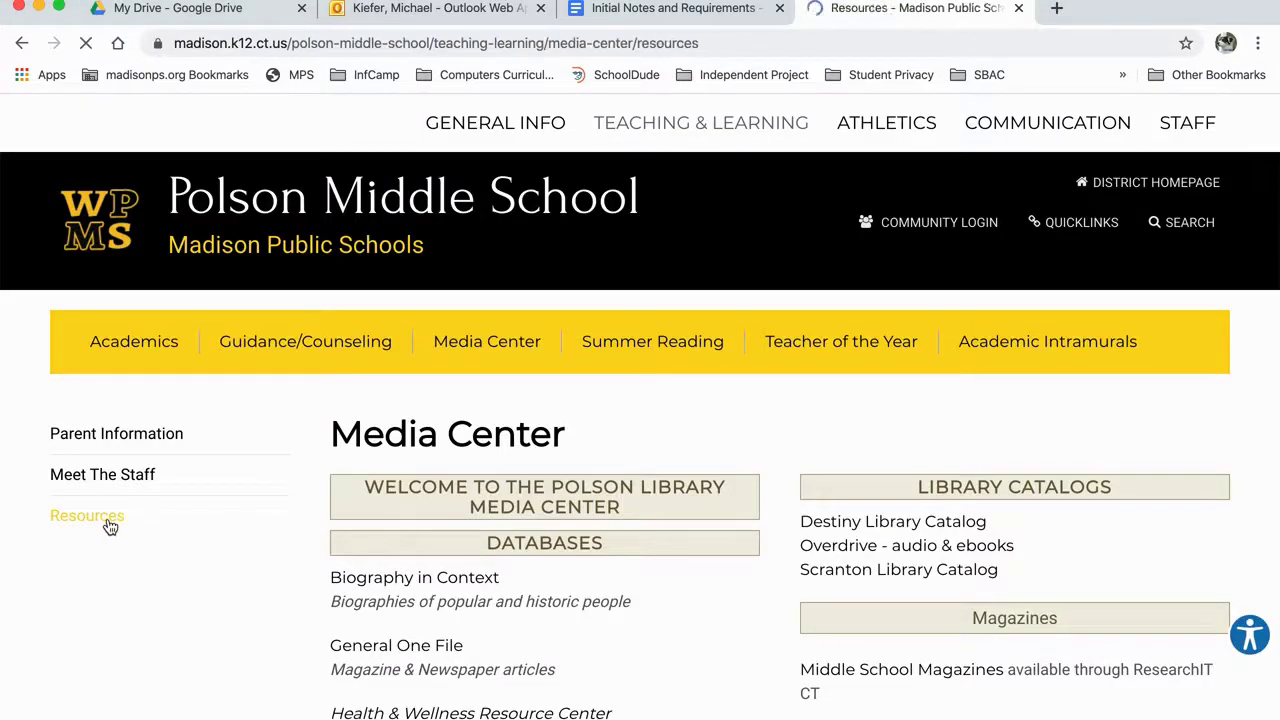
Step: Follow the We Video account creation link and join the Madison Public Schools network with a new account, signing up with Google
scroll(451, 594, "down", 10)
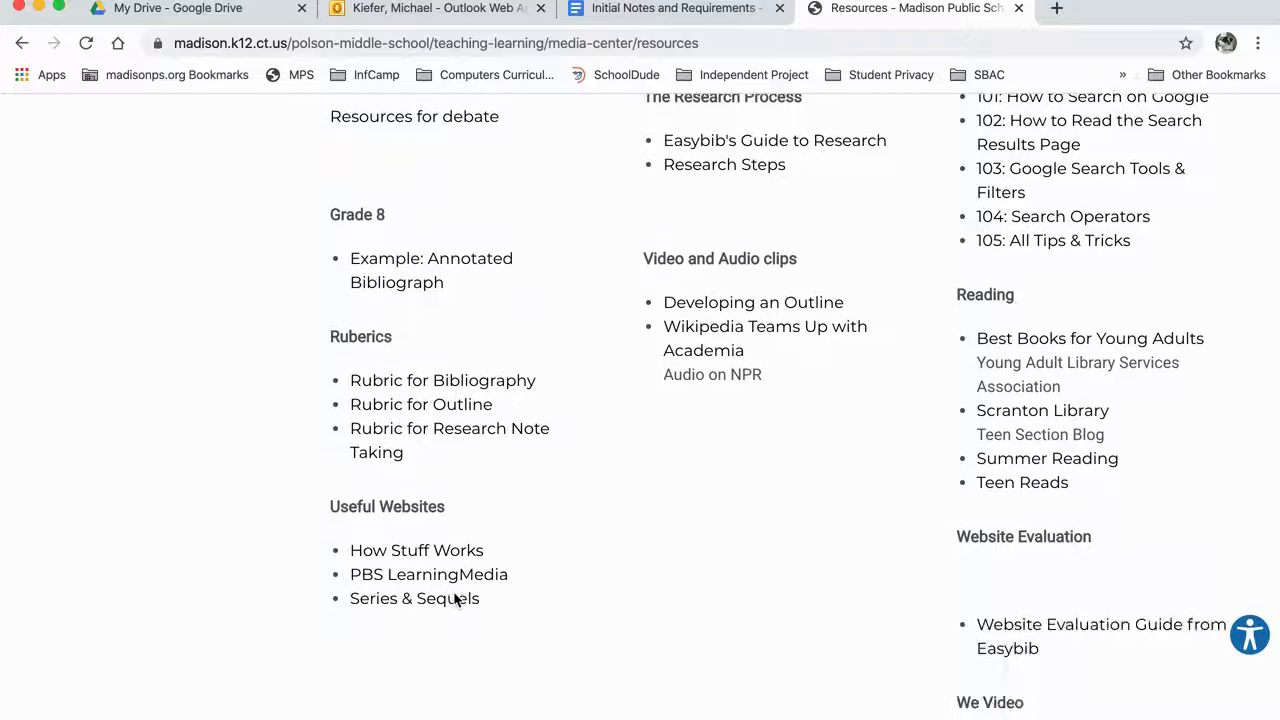
scroll(453, 599, "down", 1)
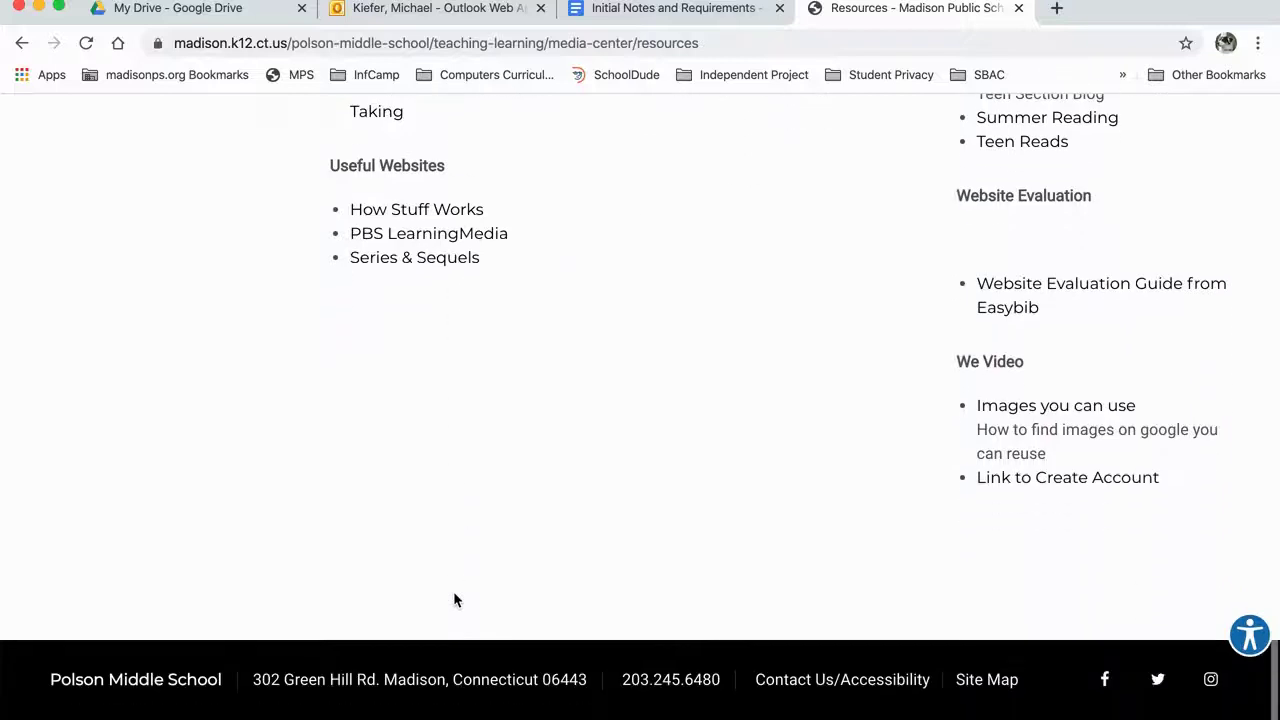
left_click(1045, 482)
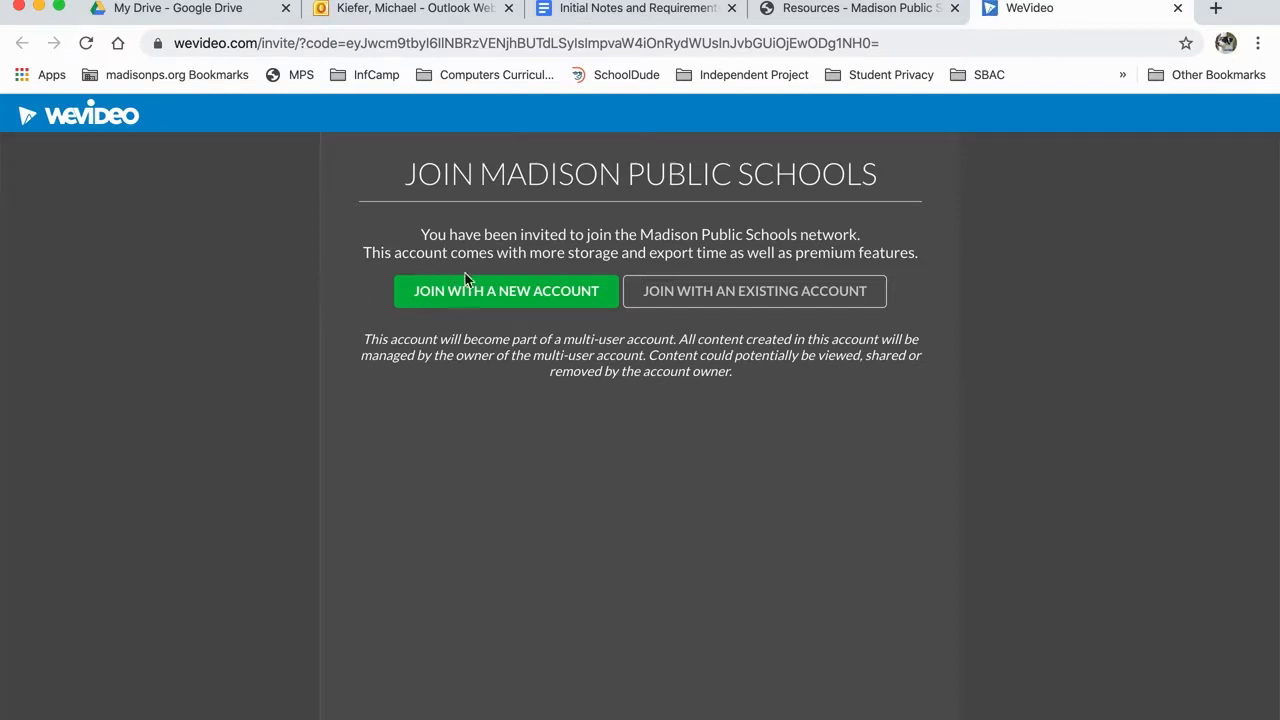
left_click(491, 295)
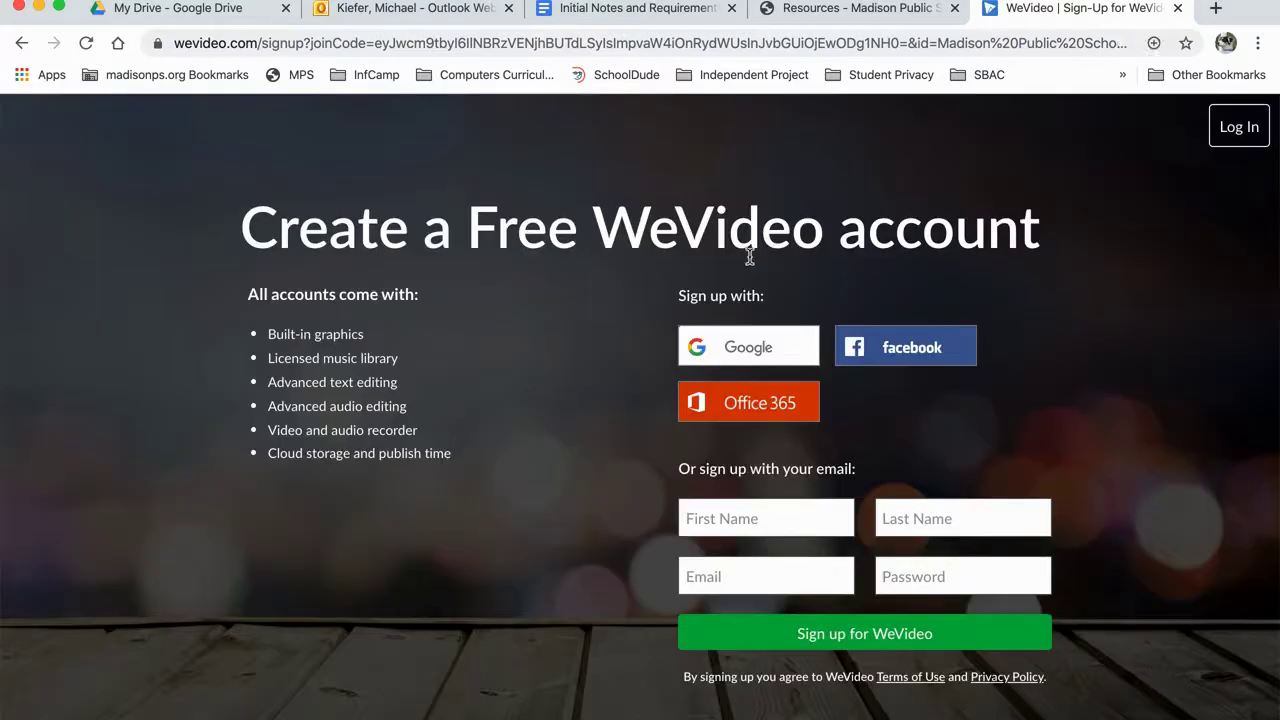
left_click(730, 352)
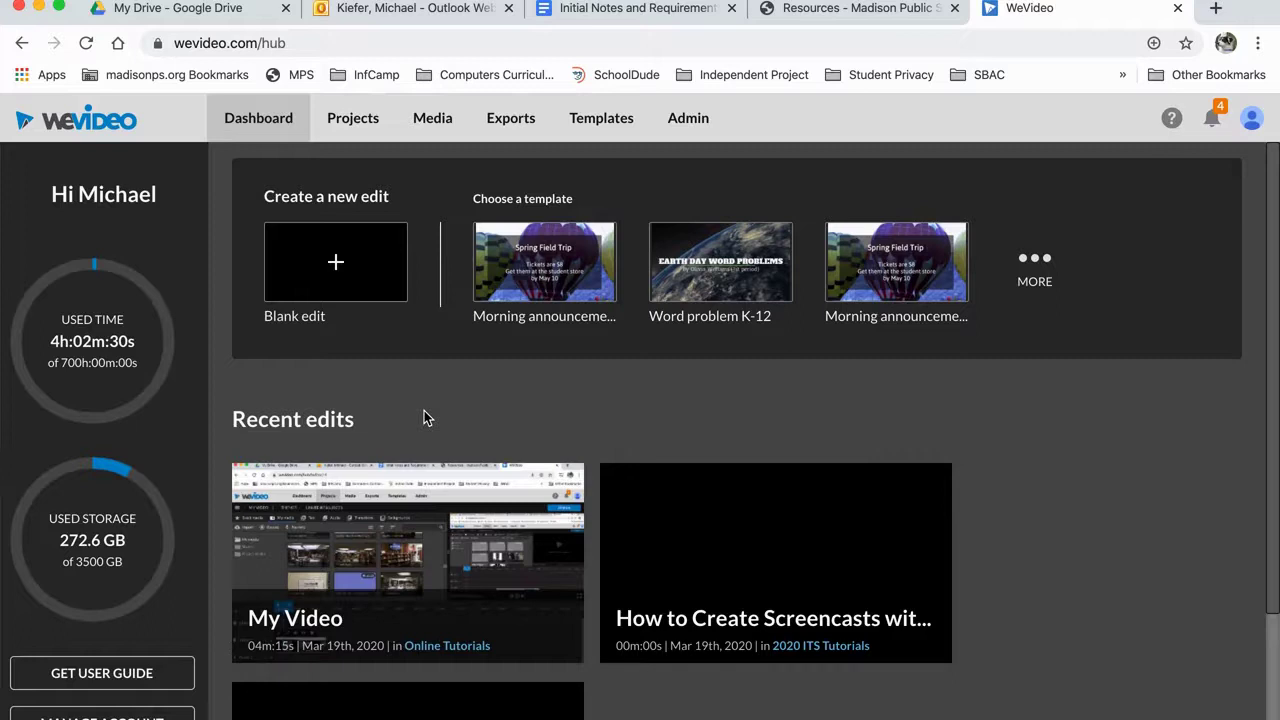
Step: Create a new Personal project titled "Student Screencasts" without adding any media
left_click(357, 120)
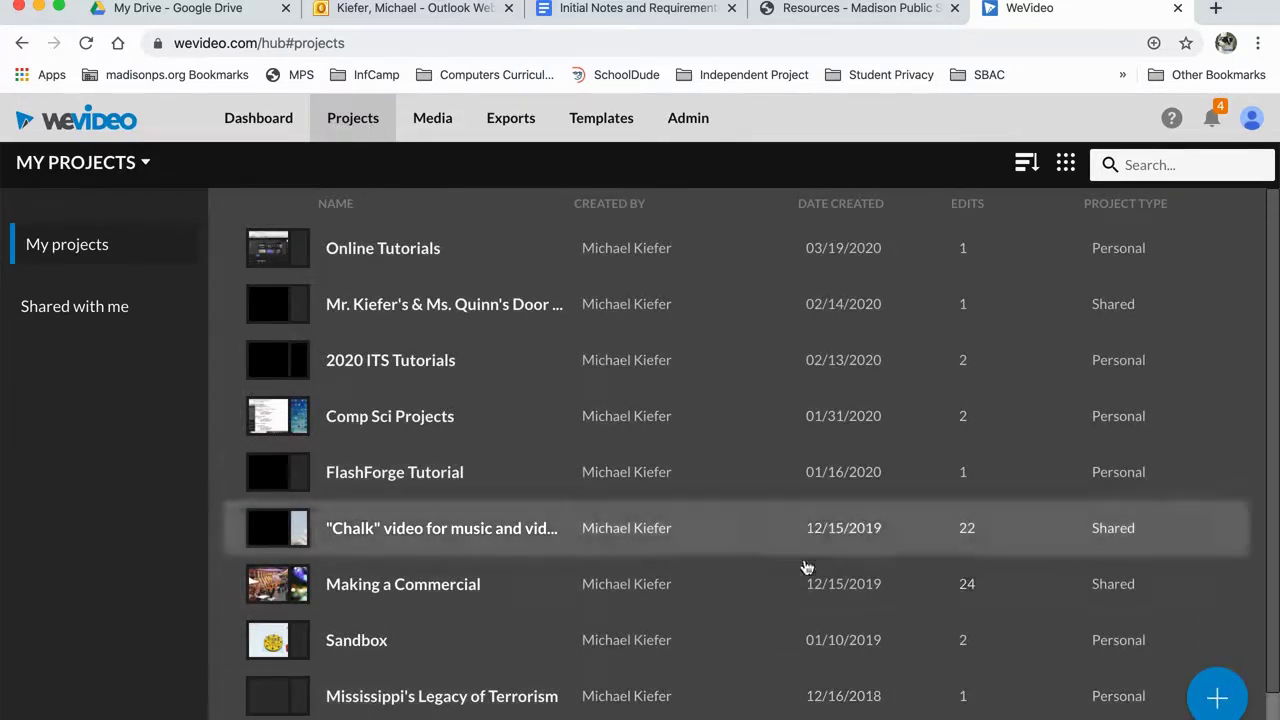
mouse_move(1215, 703)
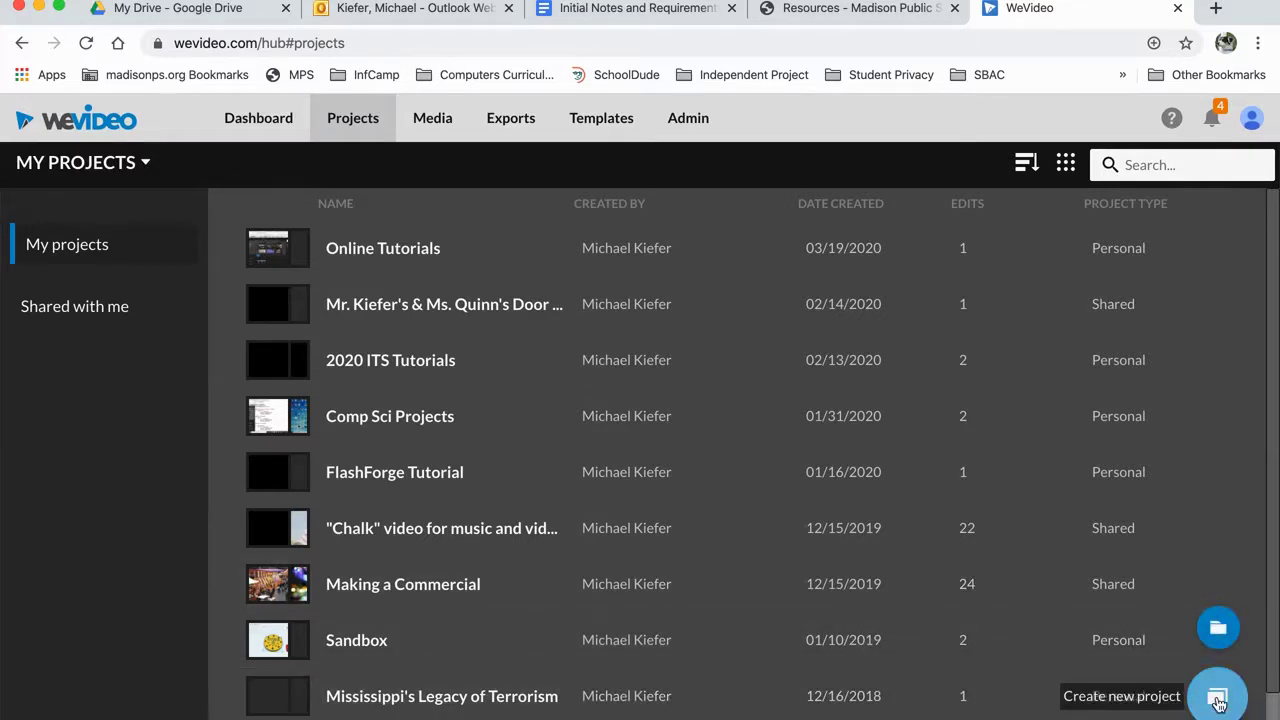
left_click(1218, 698)
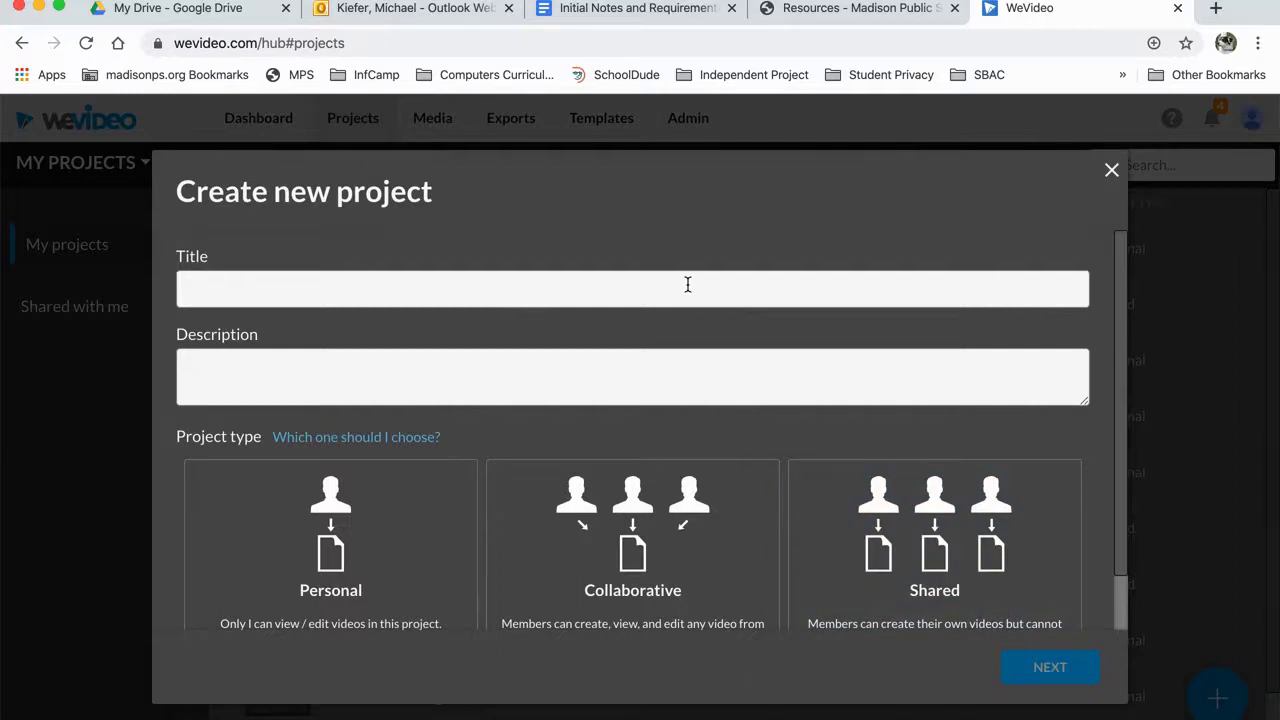
type("Student Screencasts")
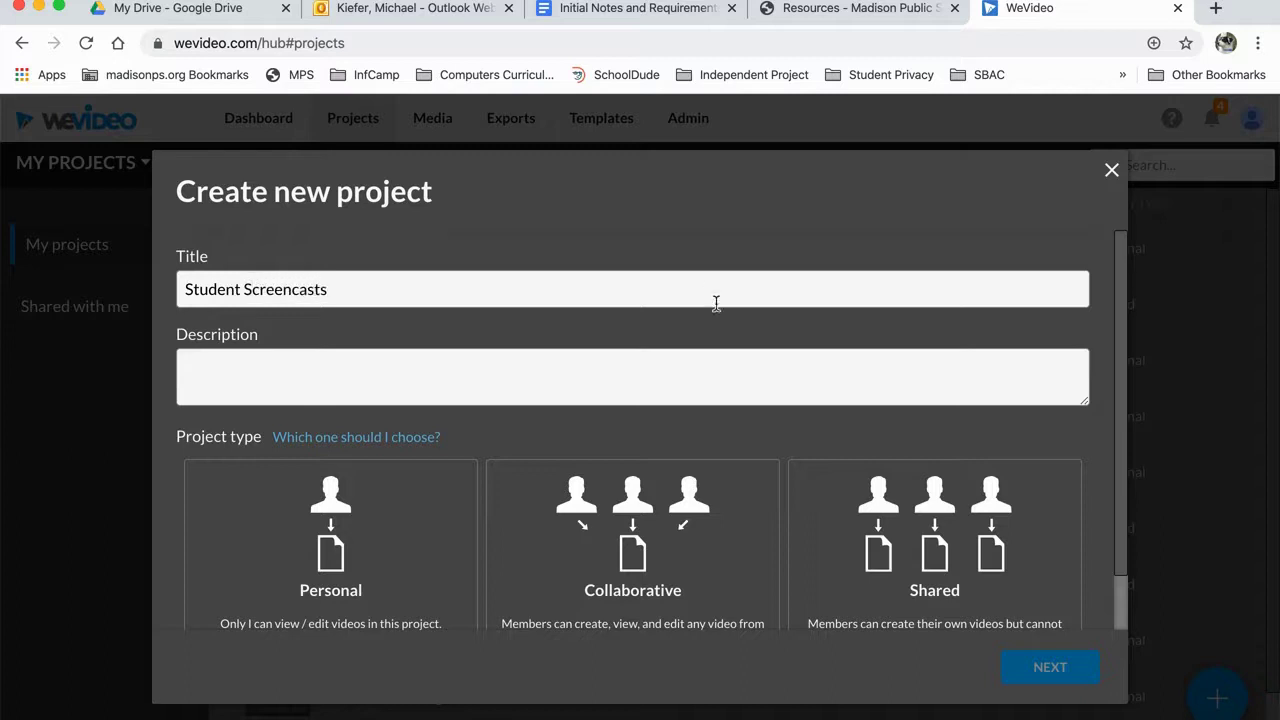
left_click(362, 545)
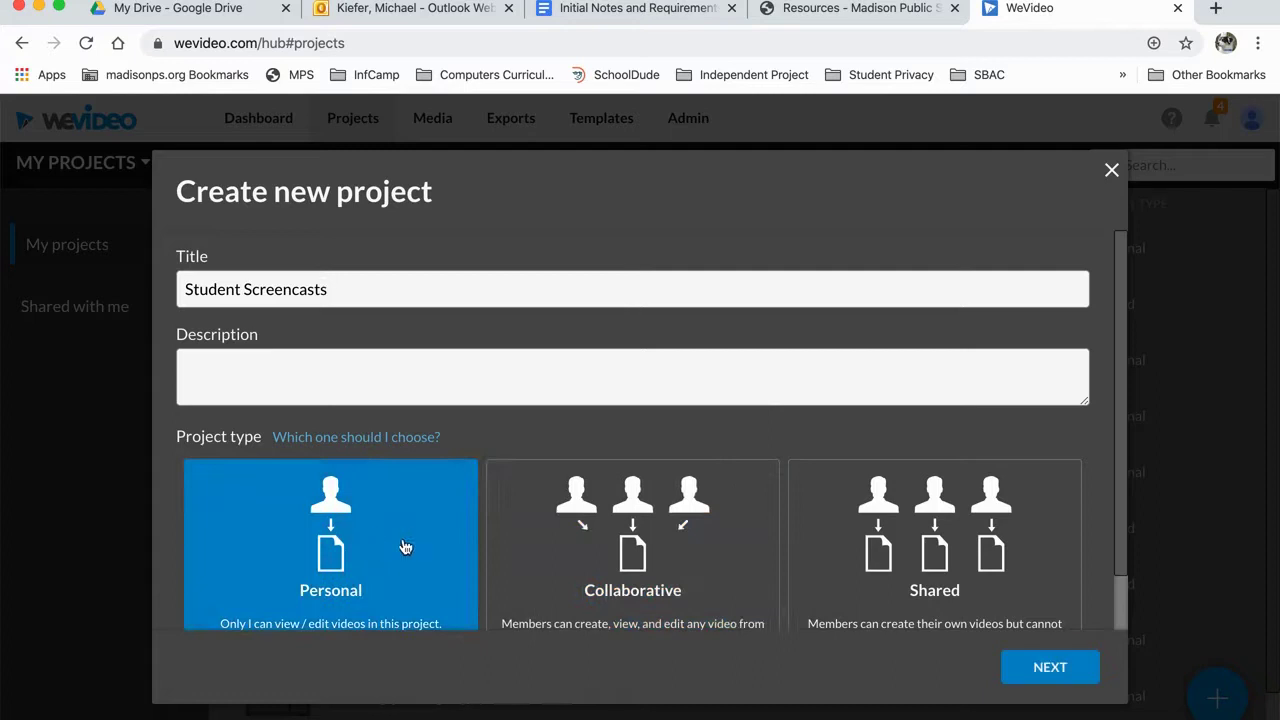
left_click(1060, 669)
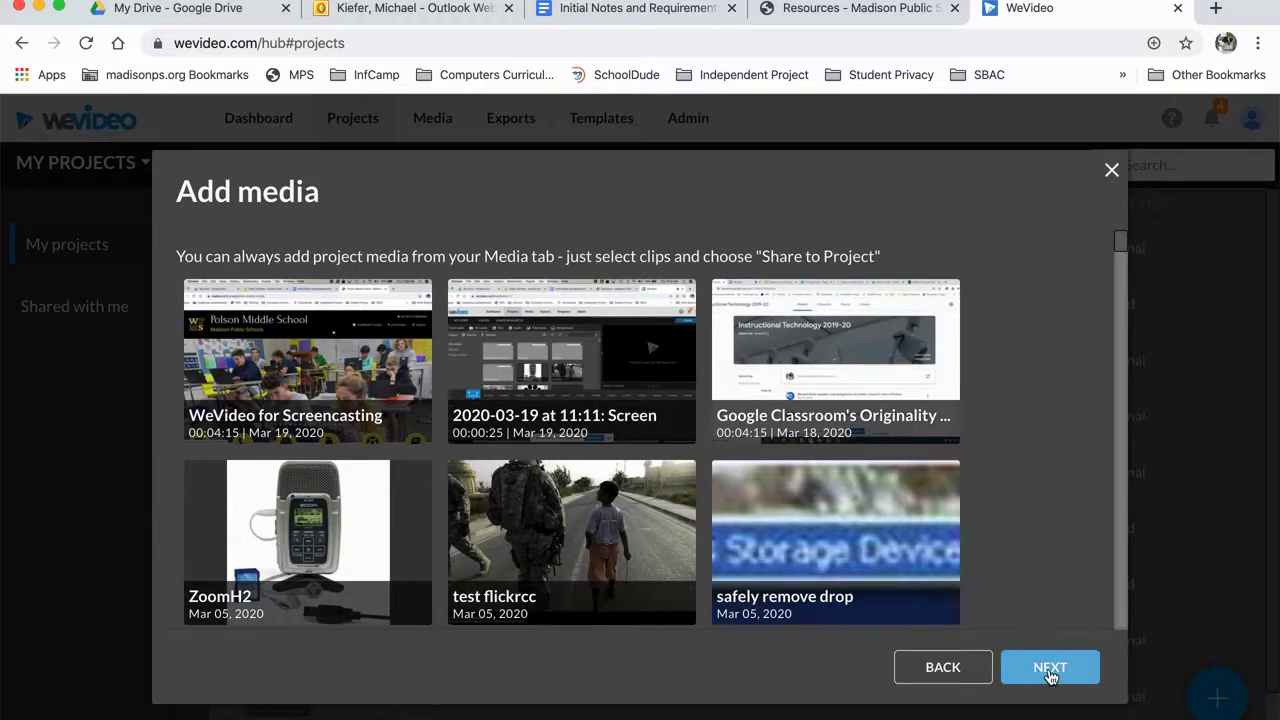
left_click(1050, 670)
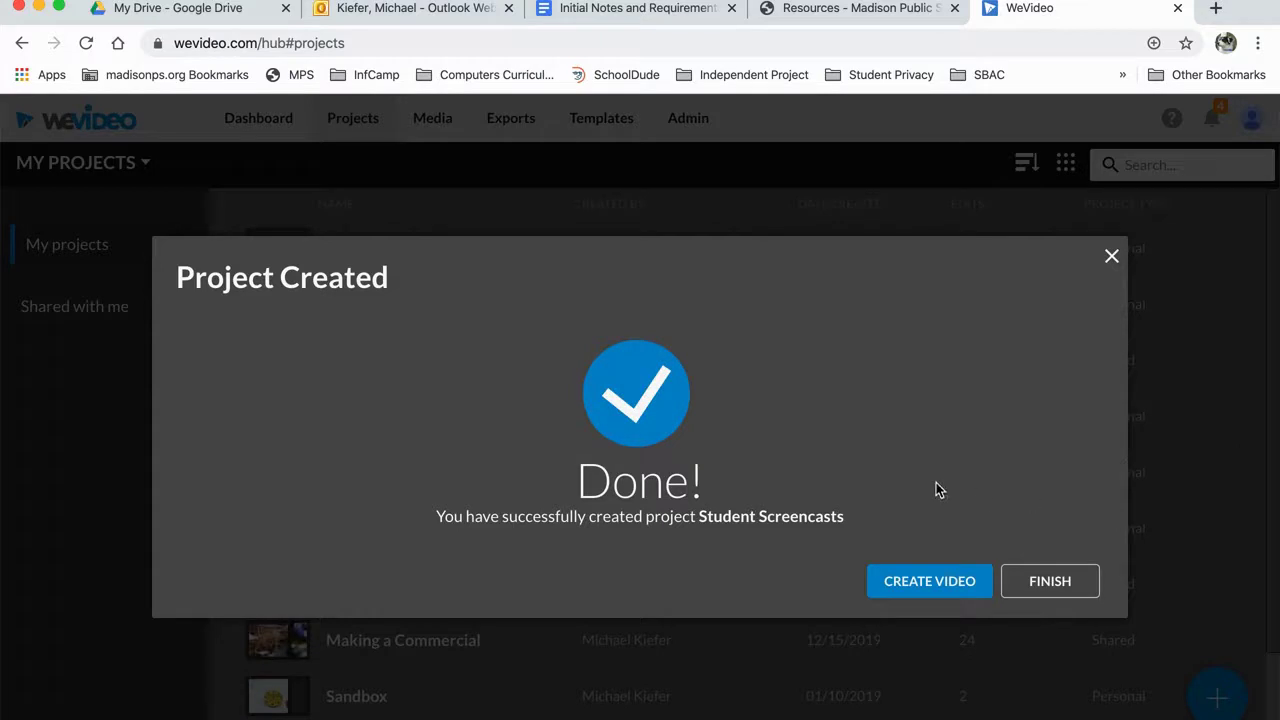
Step: Create a video in the new project from a blank edit
left_click(900, 592)
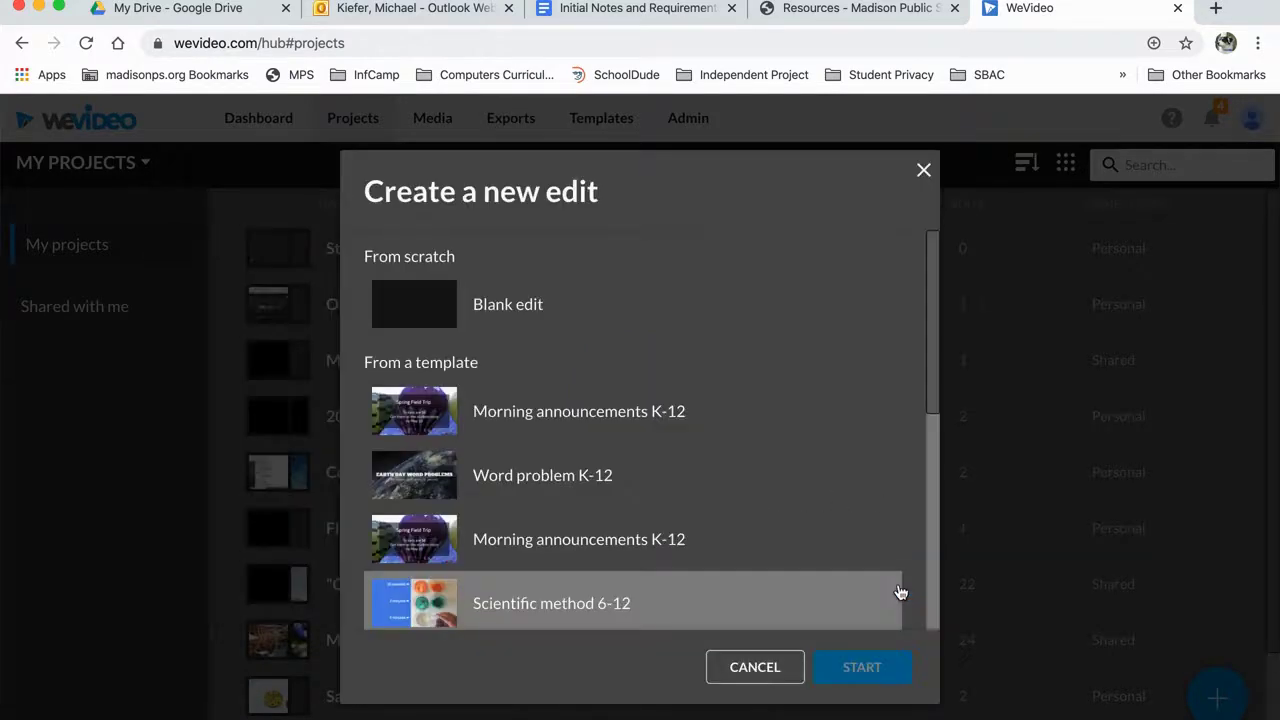
left_click(497, 306)
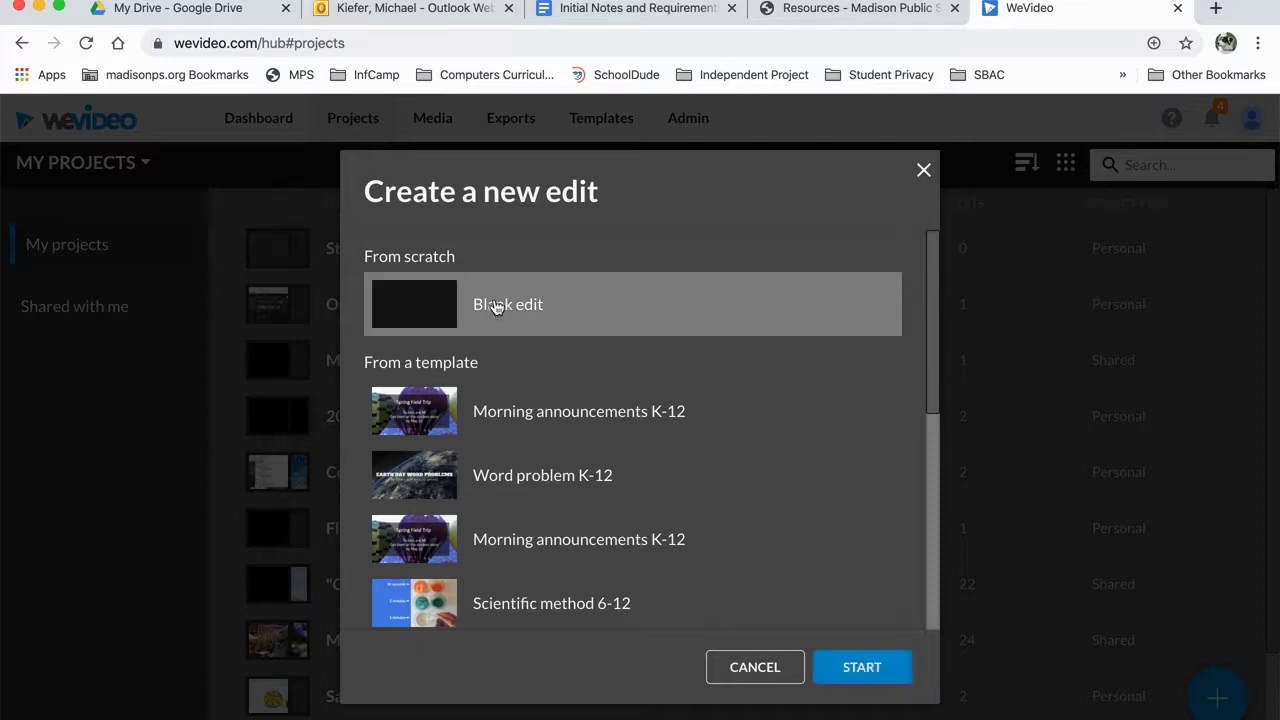
left_click(859, 678)
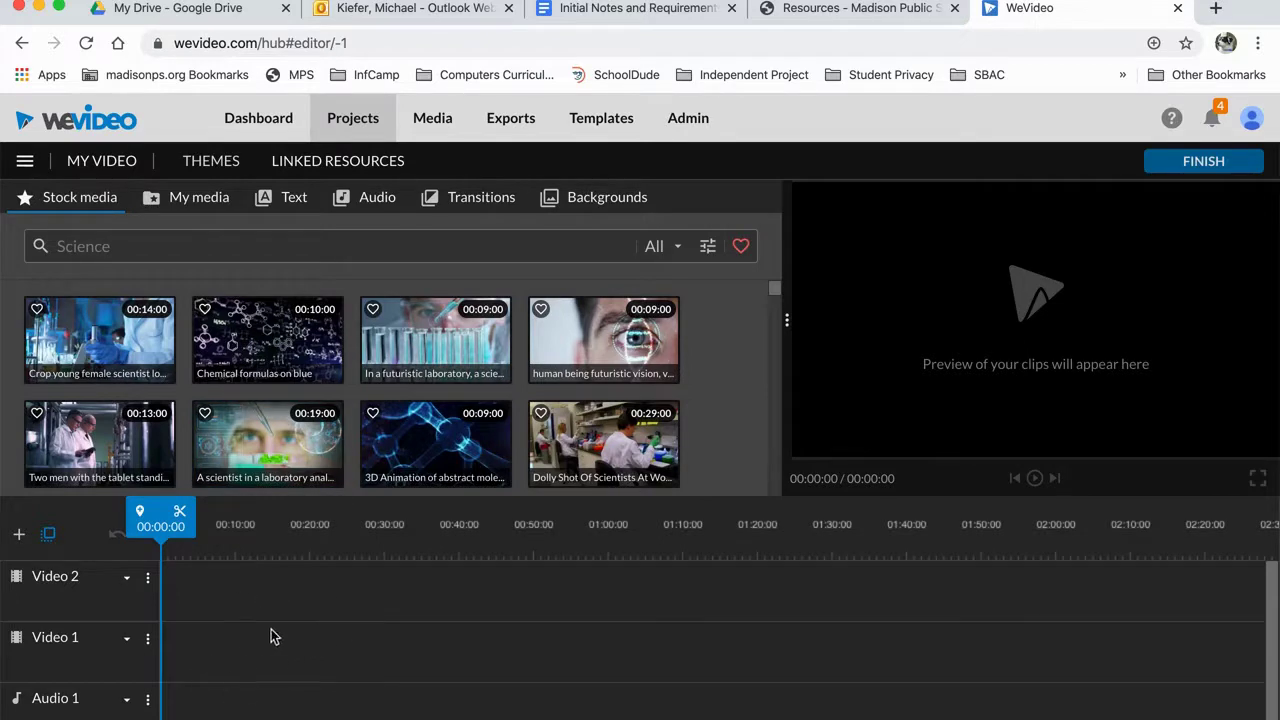
Step: Set up a new recording from the project's own media library, with Screen as the recording type
left_click(184, 209)
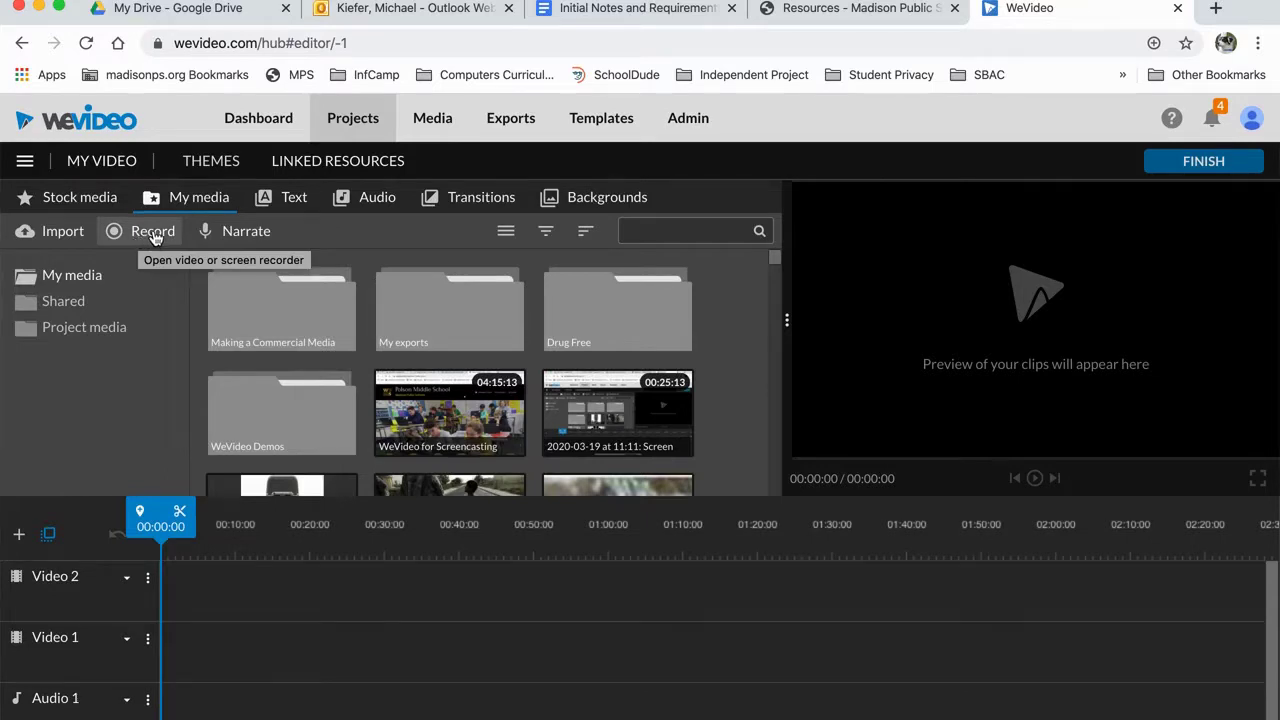
left_click(153, 232)
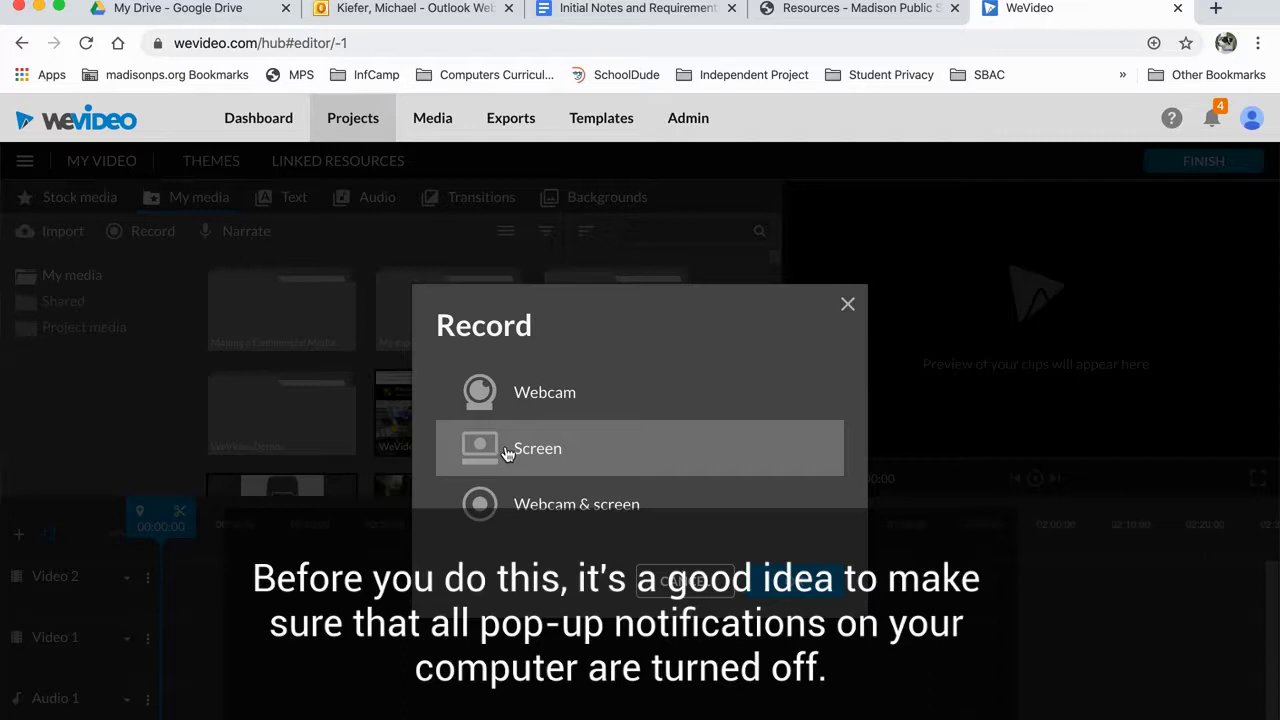
left_click(808, 588)
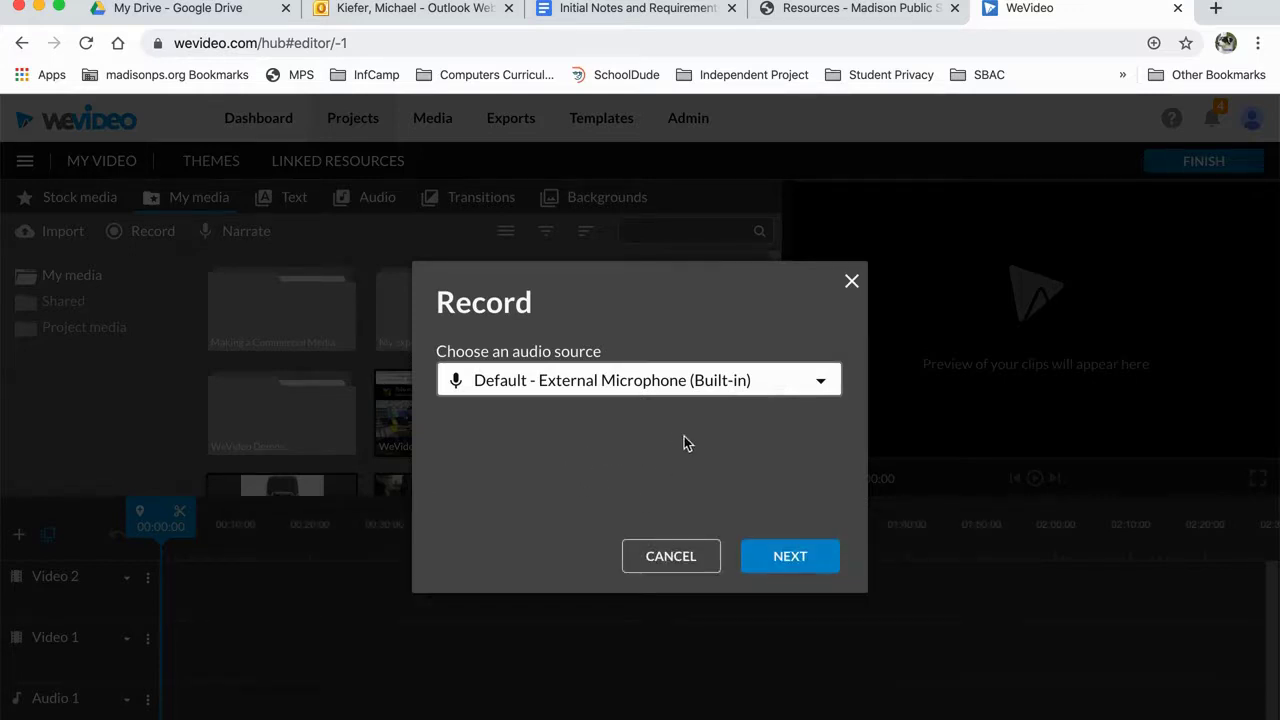
Step: Use Default - External Microphone (Built-in) as the recording's audio source and share the entire screen
left_click(820, 386)
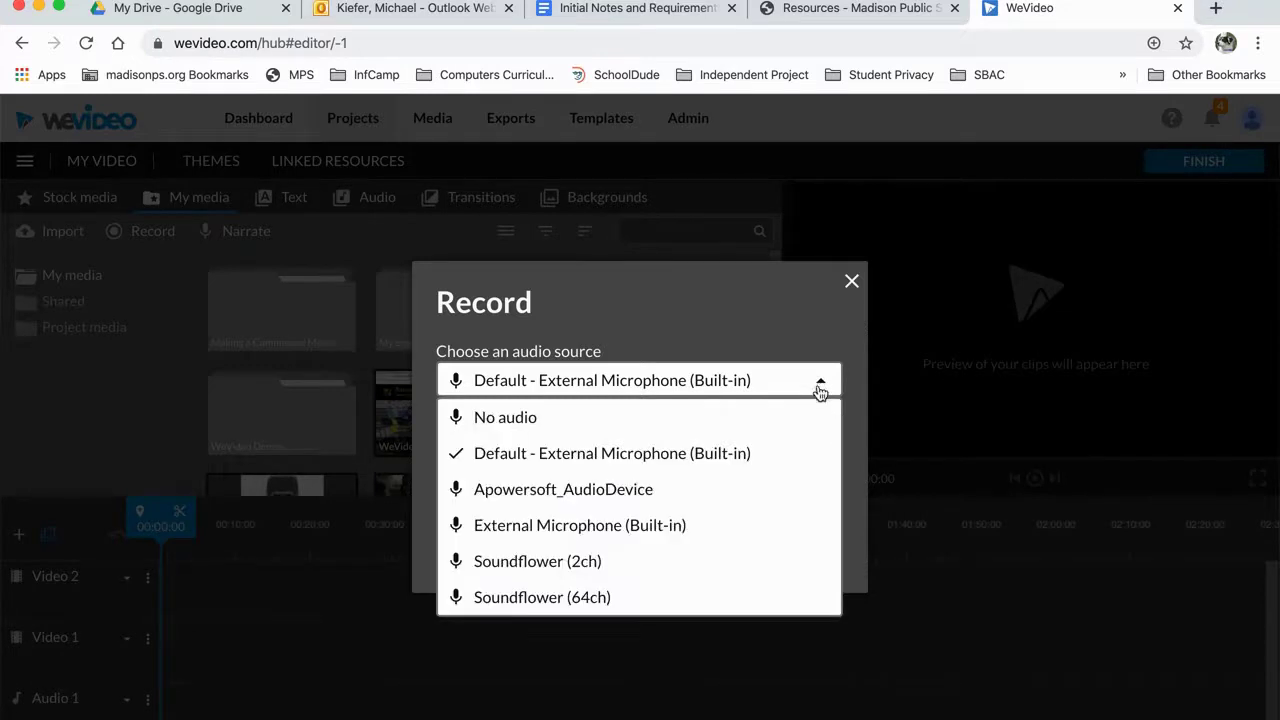
left_click(697, 455)
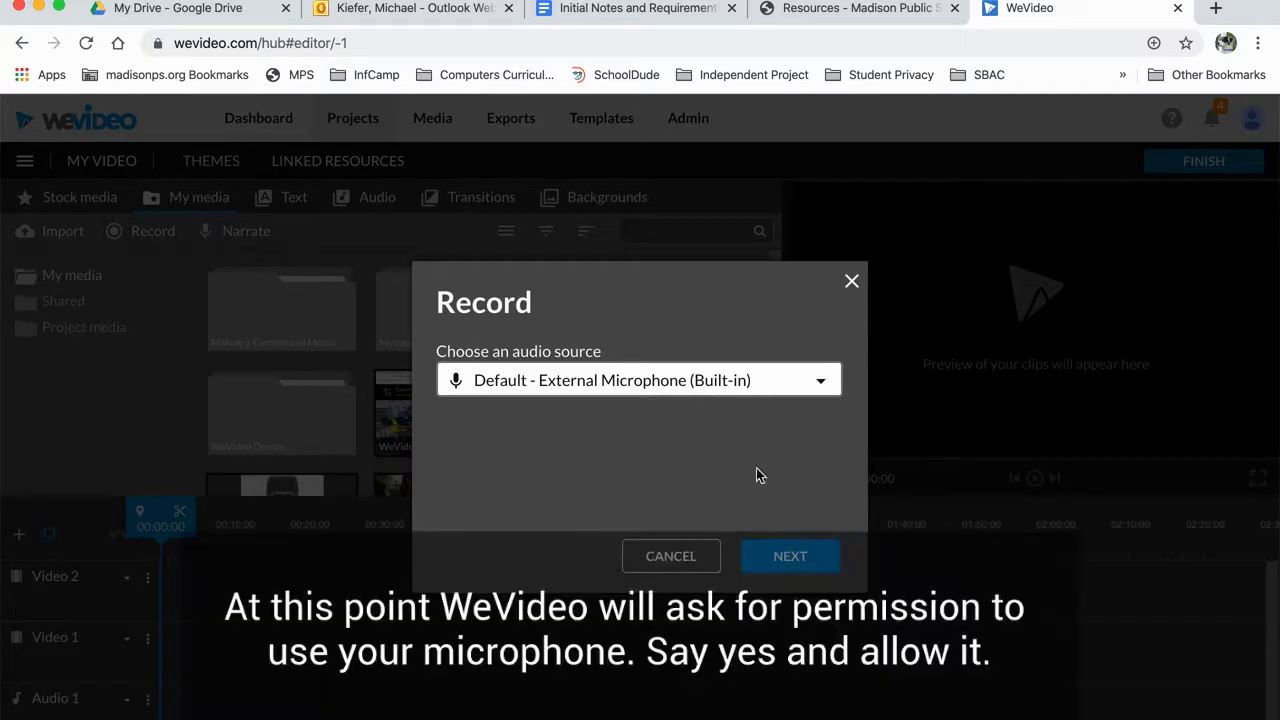
left_click(788, 558)
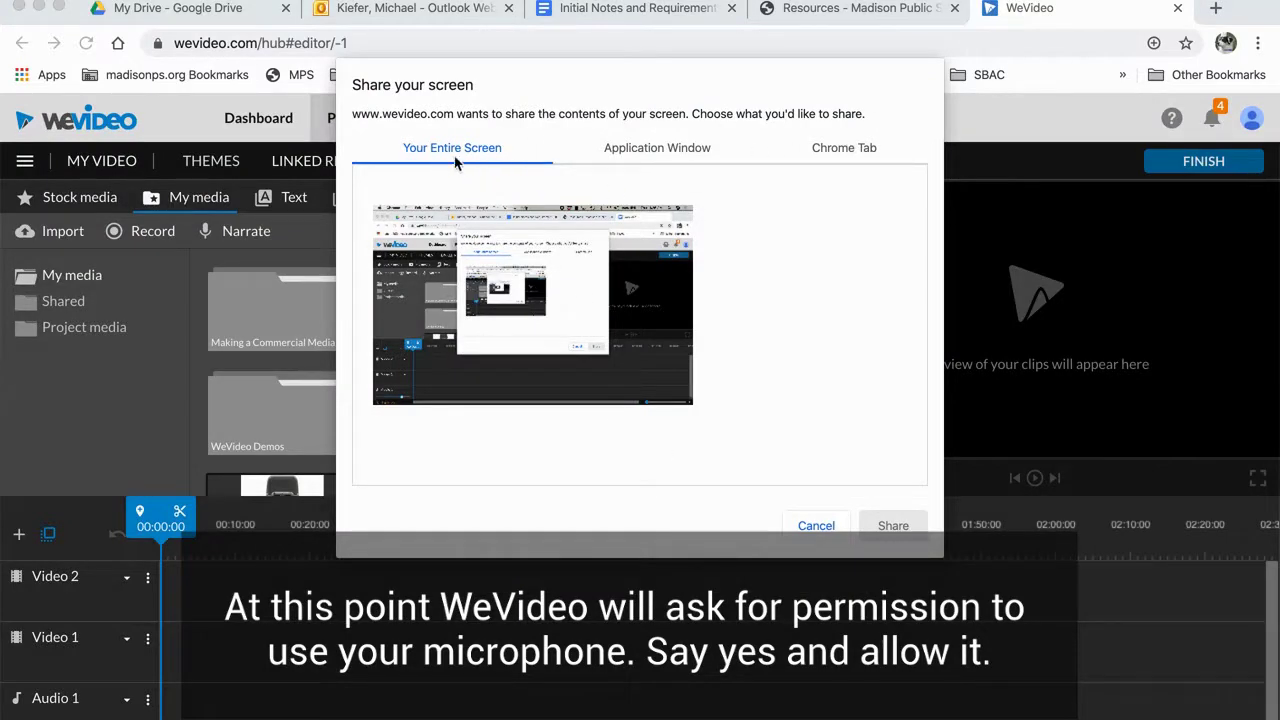
left_click(628, 335)
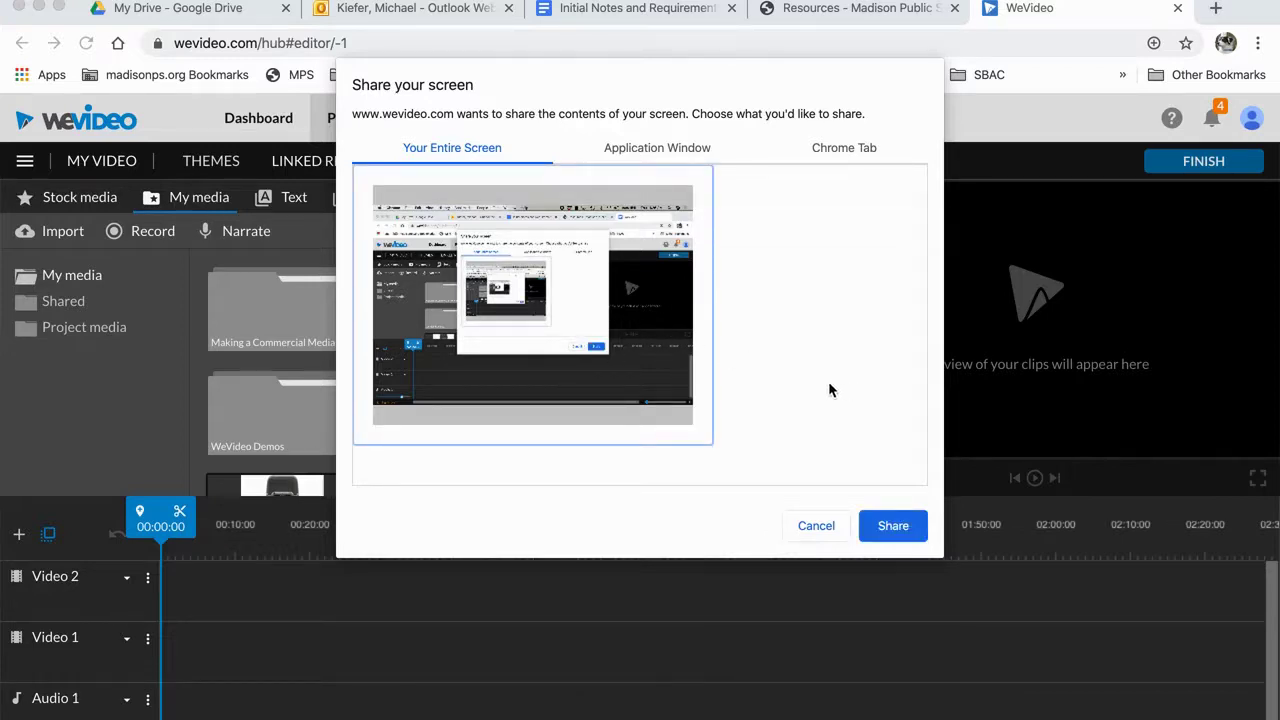
left_click(893, 526)
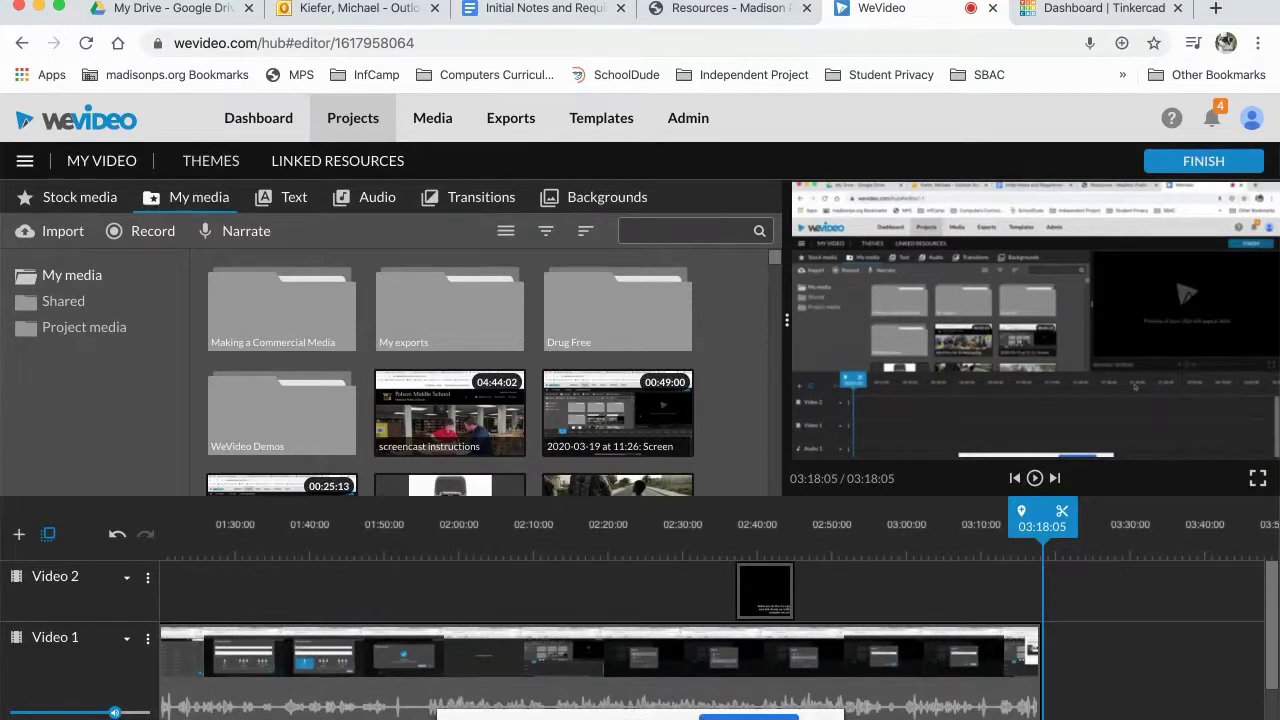
Step: Move the screen-sharing bar out of the way of the timeline and switch to the open Tinkercad dashboard
left_click_drag(640, 716, 839, 696)
mouse_move(811, 712)
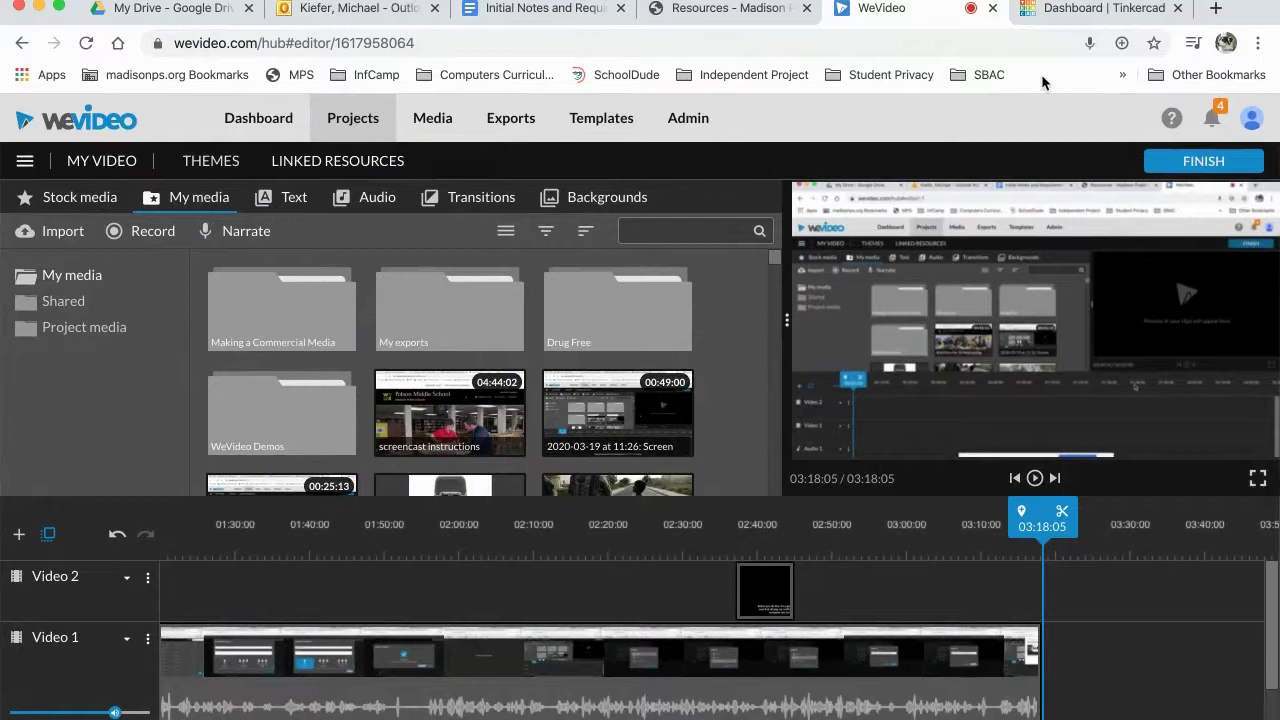
left_click(1081, 12)
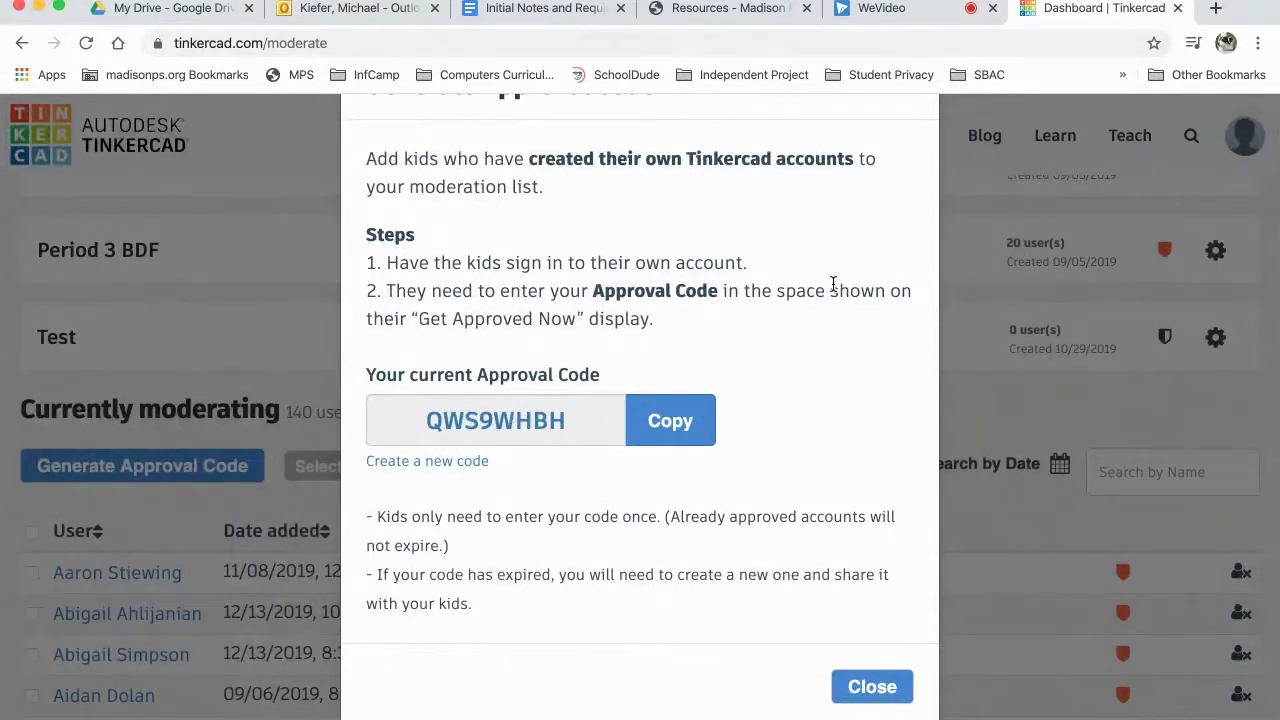
Step: Switch to the student's browser window showing the Google homepage and open tinkercad.com there
key("ctrl+Up")
left_click(980, 210)
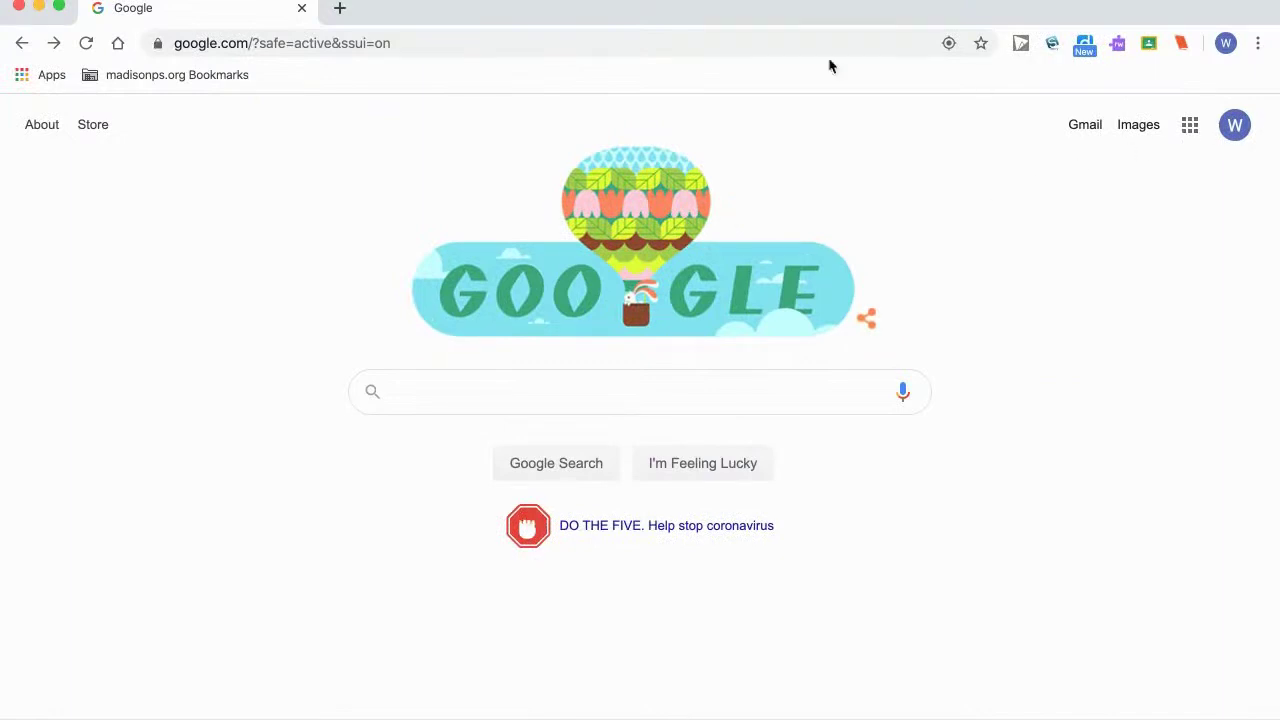
left_click(741, 50)
type("tinkercad.com")
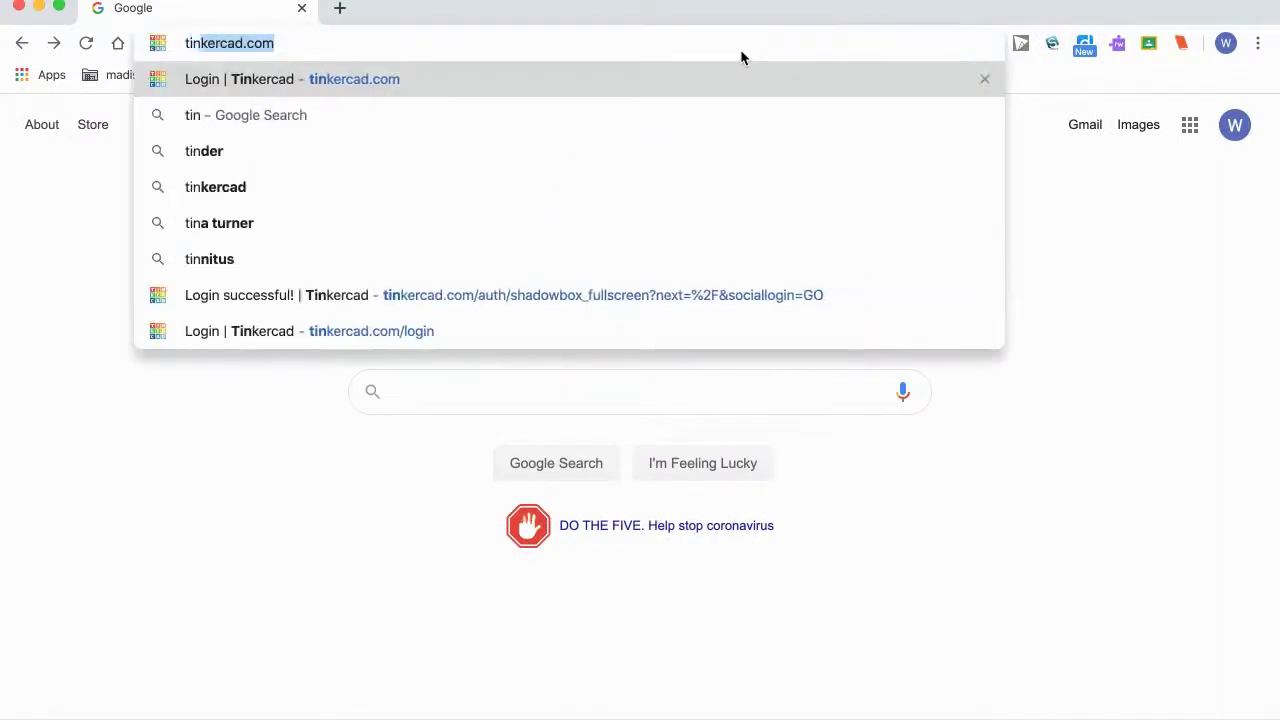
key("Return")
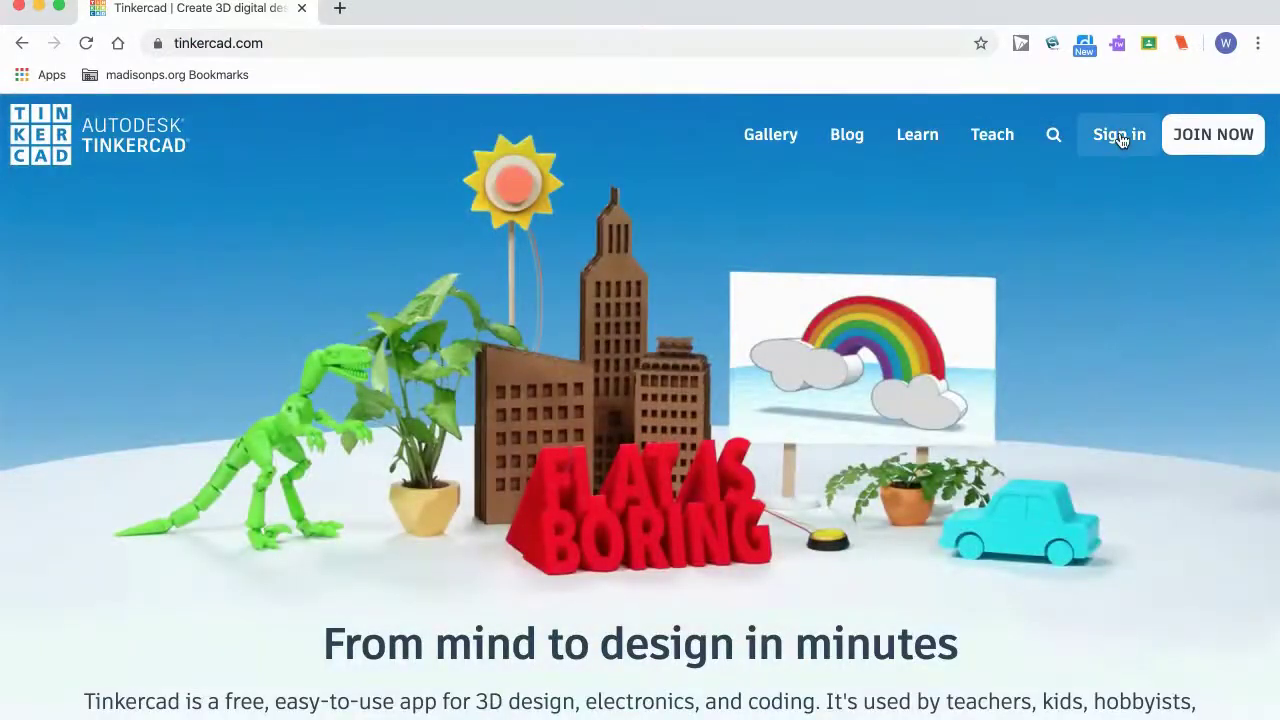
Step: Sign in to Tinkercad with Google, using the student's account that is already listed
left_click(1116, 140)
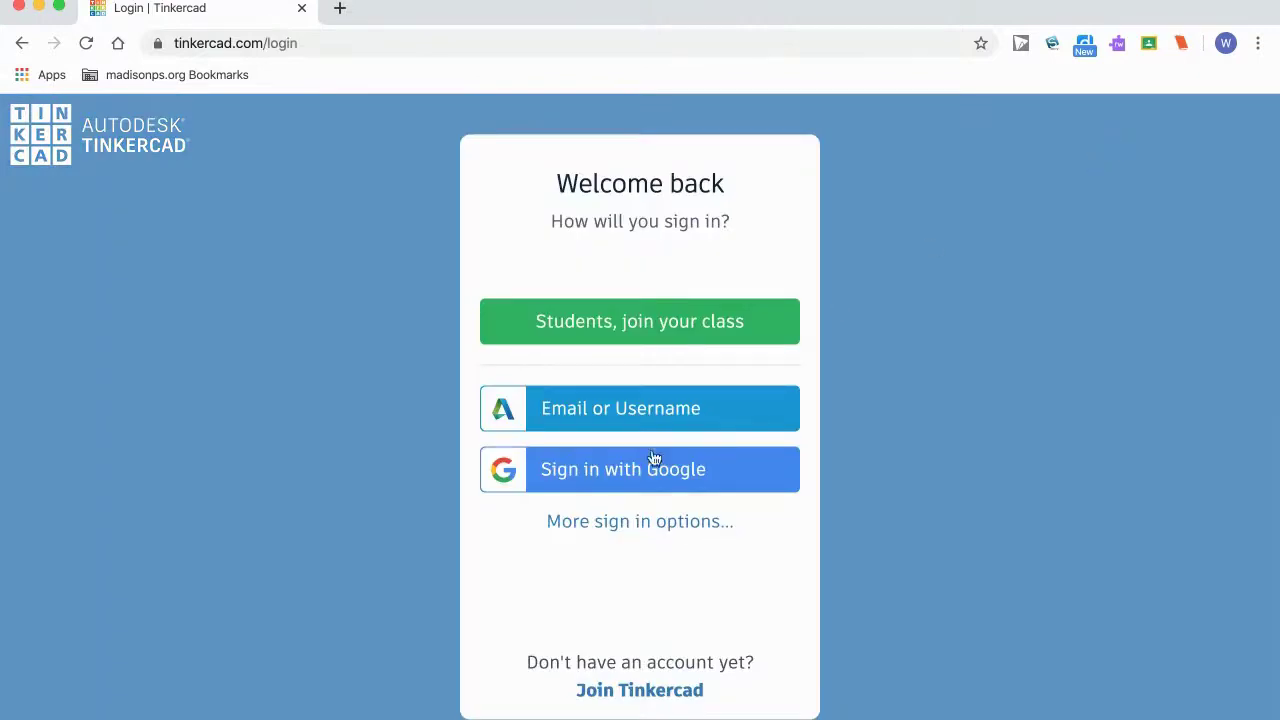
left_click(594, 489)
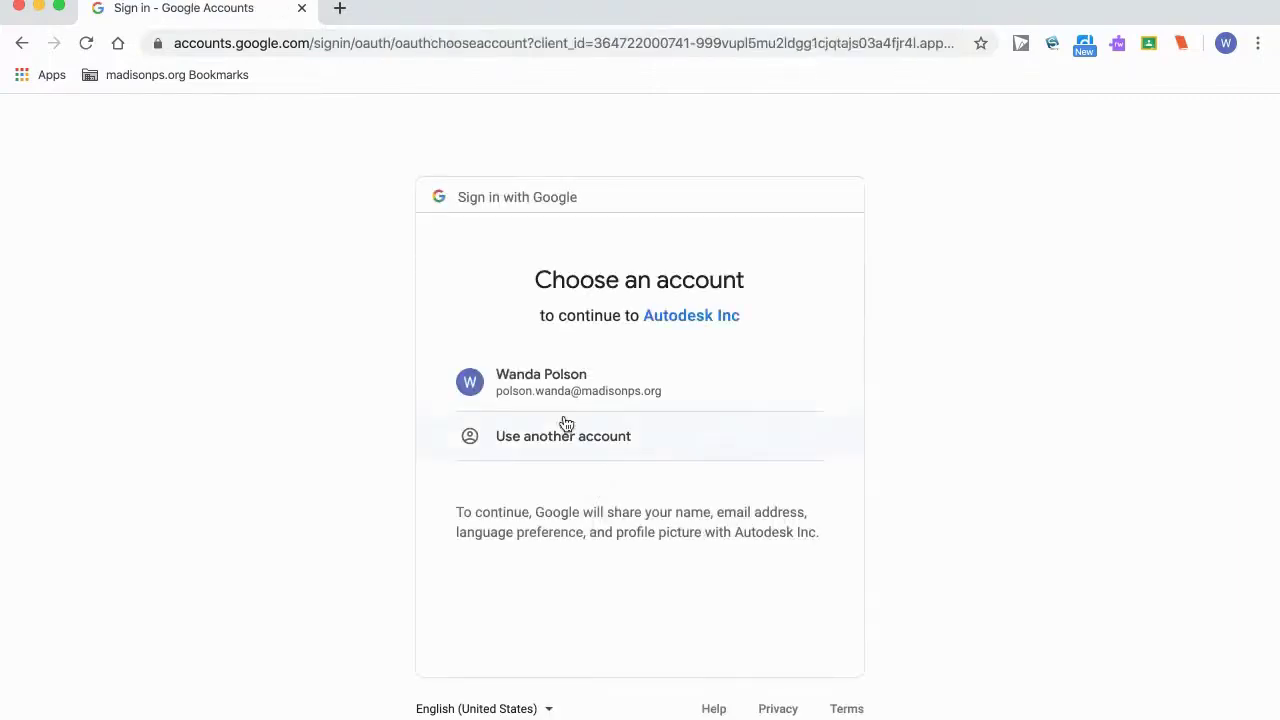
left_click(550, 397)
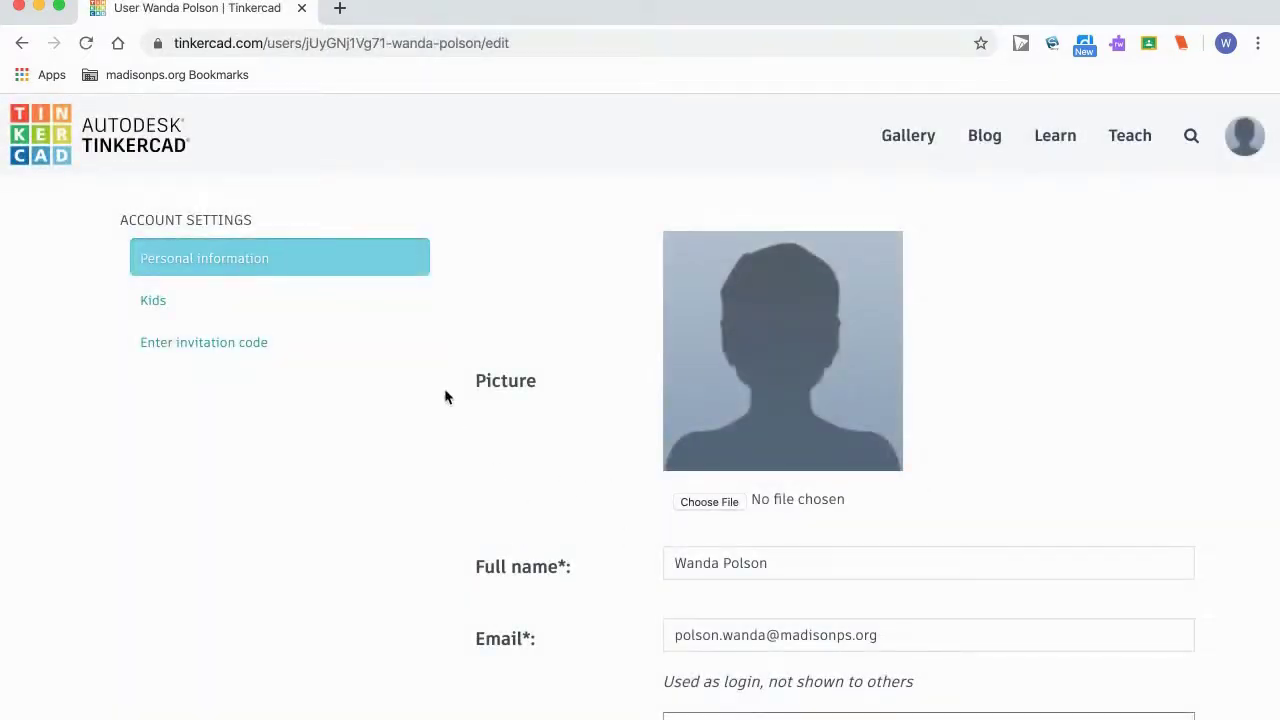
Step: Return to the WeVideo project in the other browser window and append the "2020-03-19 at 12:08: Screen" recording after the first clip on Video 1
key("ctrl+Down")
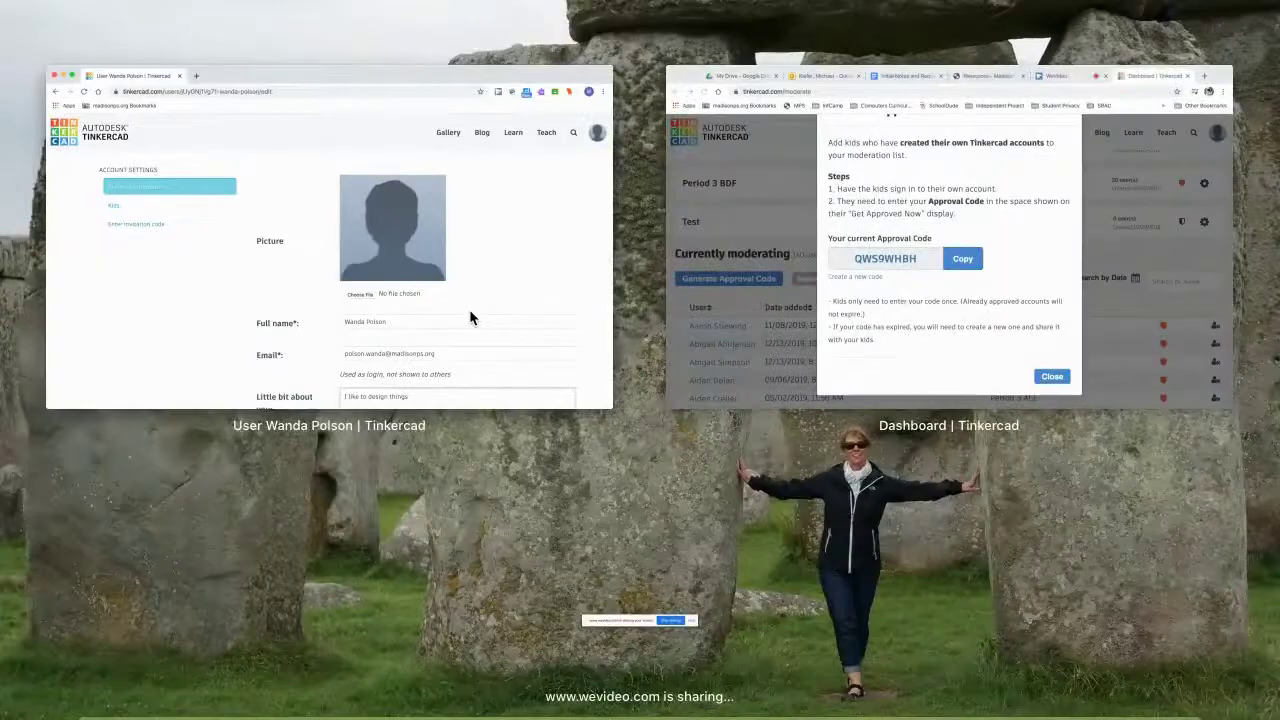
left_click(739, 239)
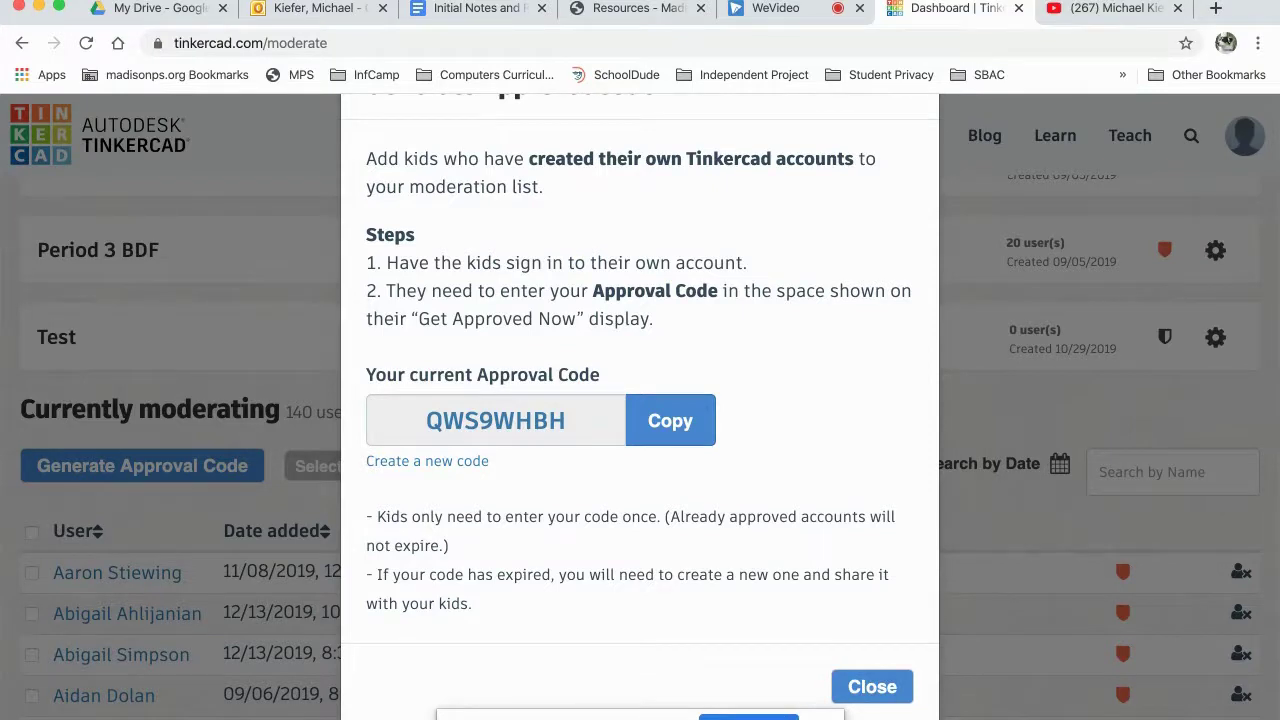
left_click(776, 10)
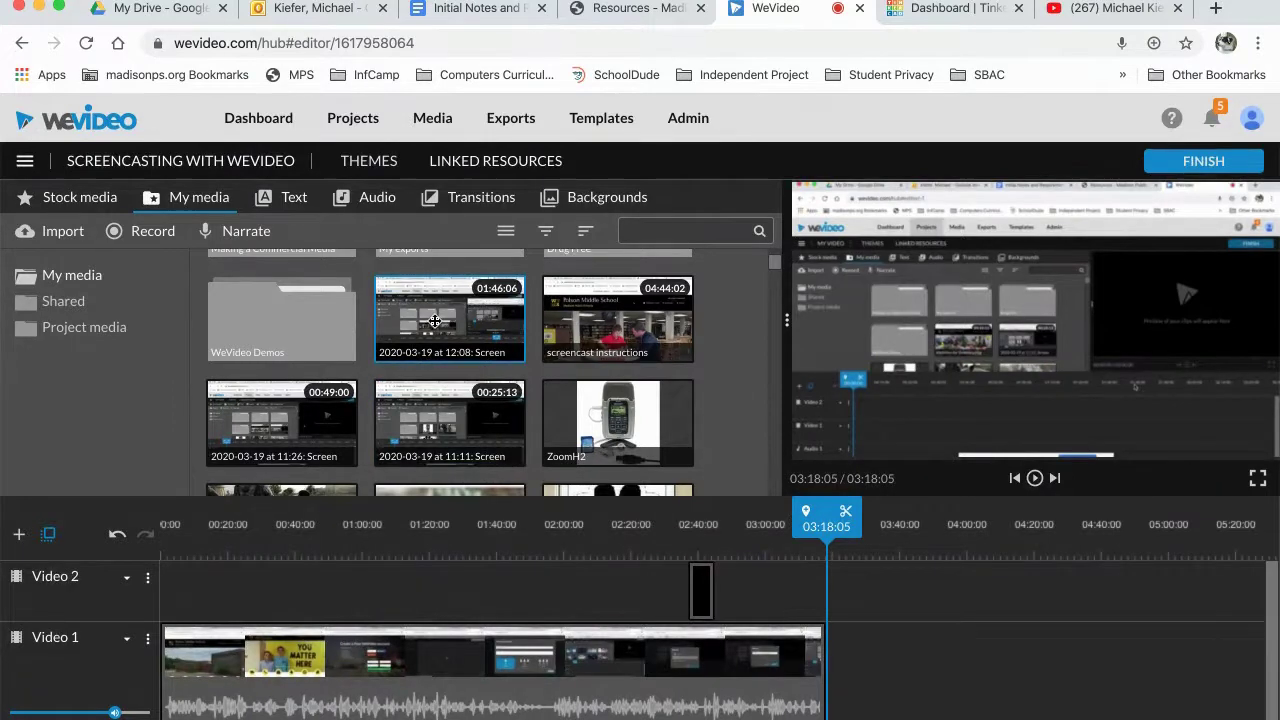
left_click_drag(456, 319, 860, 659)
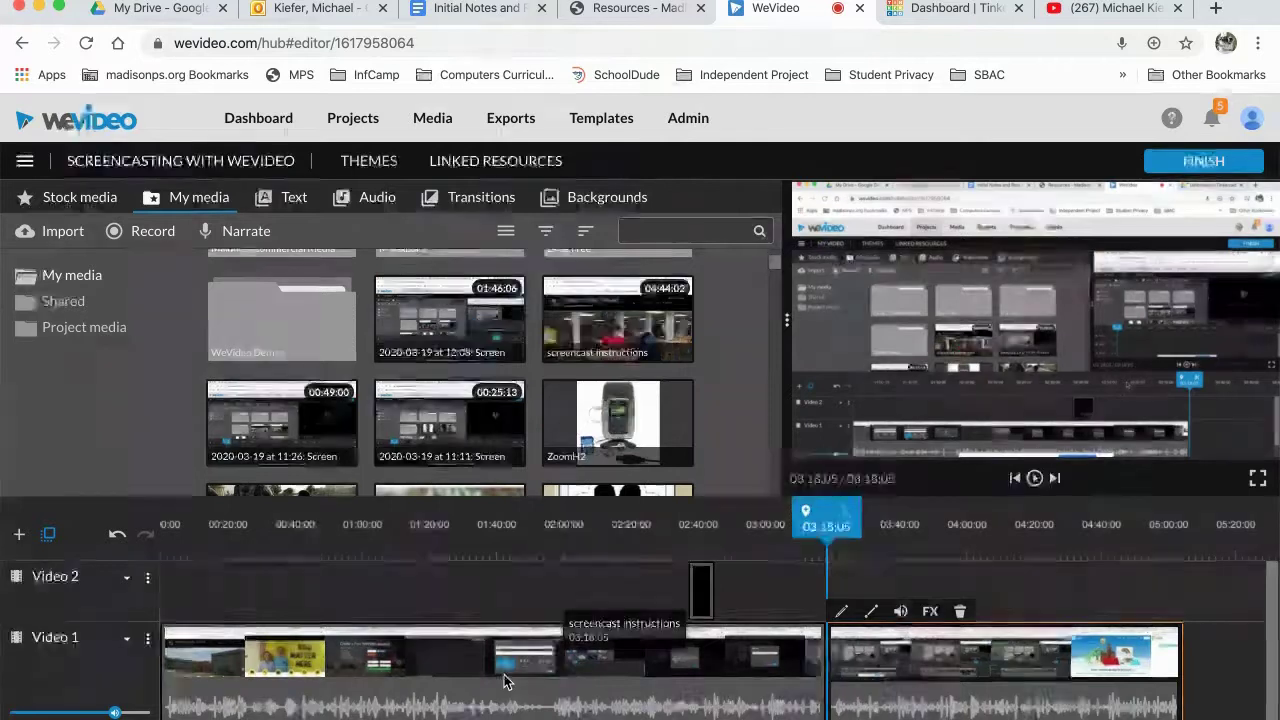
Step: Inspect both clips on Video 1 and play the timeline across the join between them
left_click(504, 674)
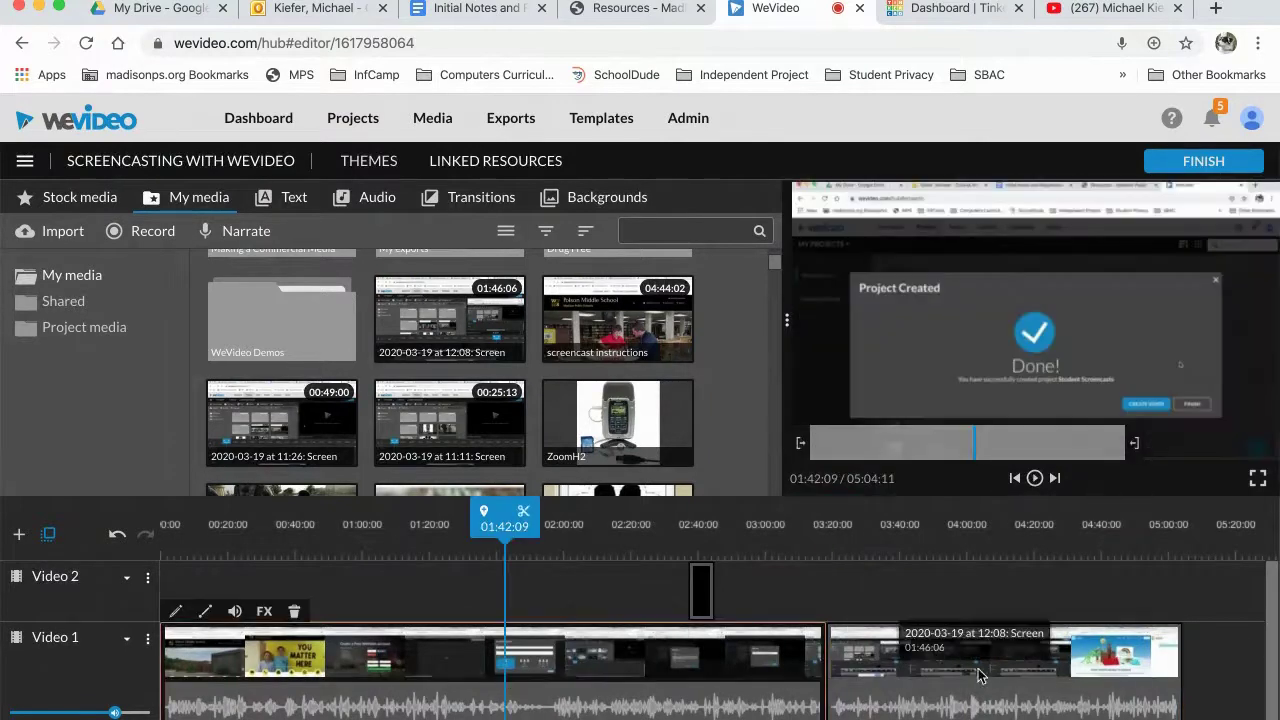
left_click(993, 676)
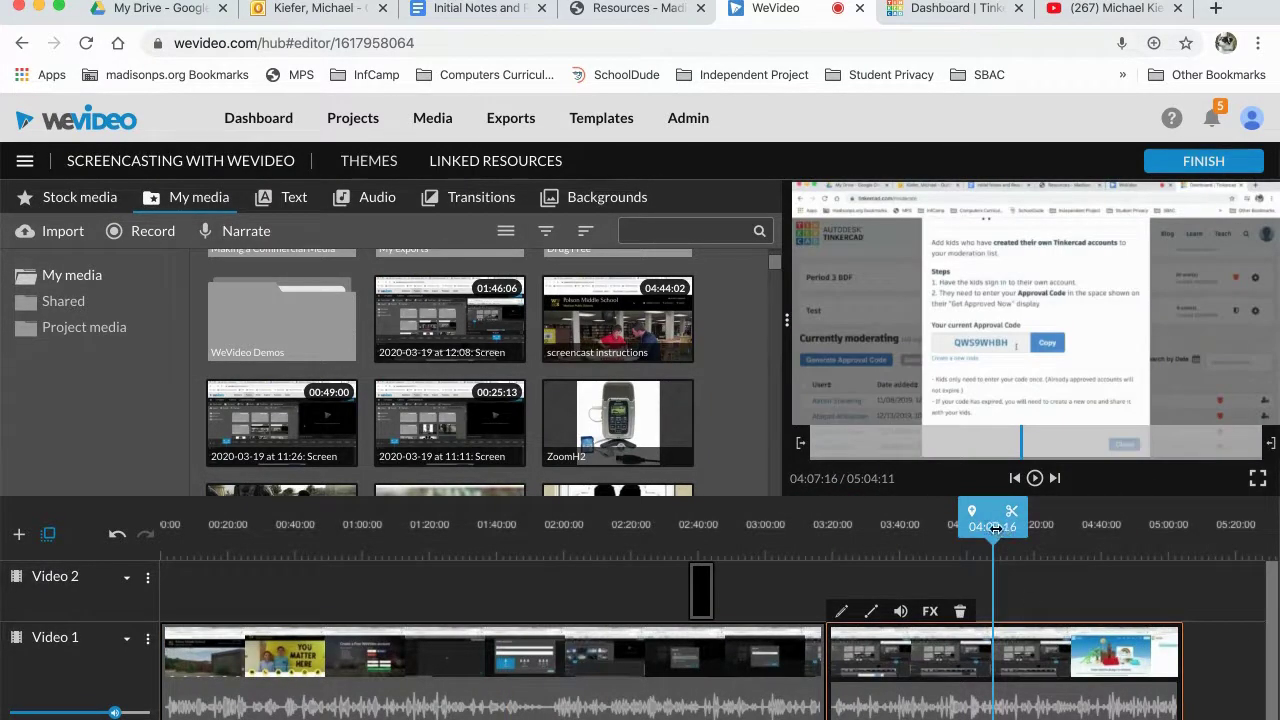
left_click_drag(993, 524, 820, 526)
left_click(833, 526)
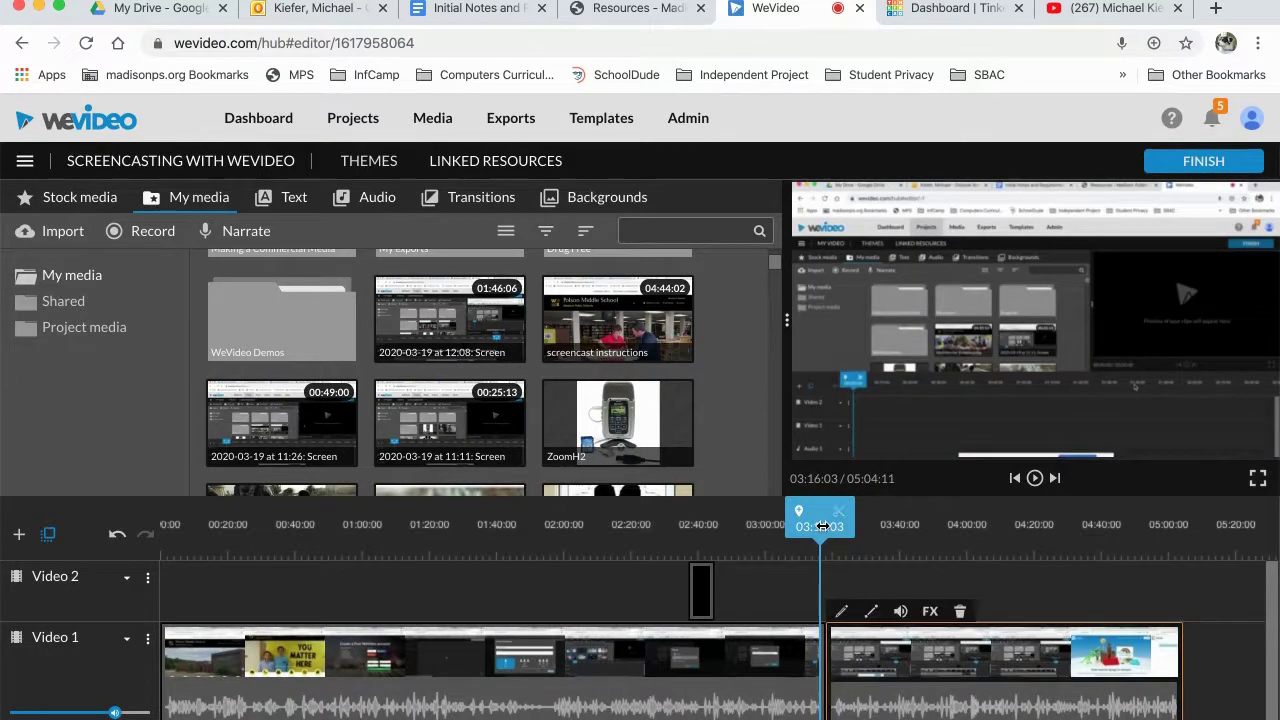
key("space")
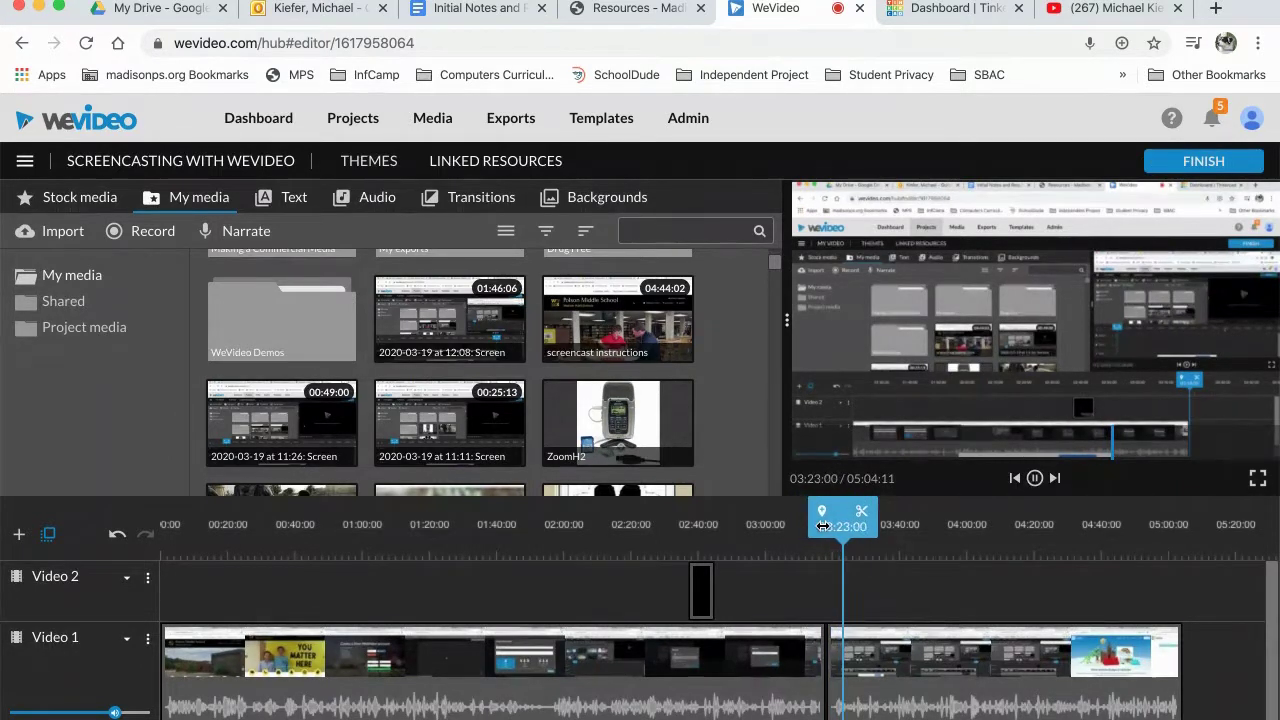
Step: Trim a short piece off the start of the second Video 1 clip and move it back against the first clip
left_click(832, 655)
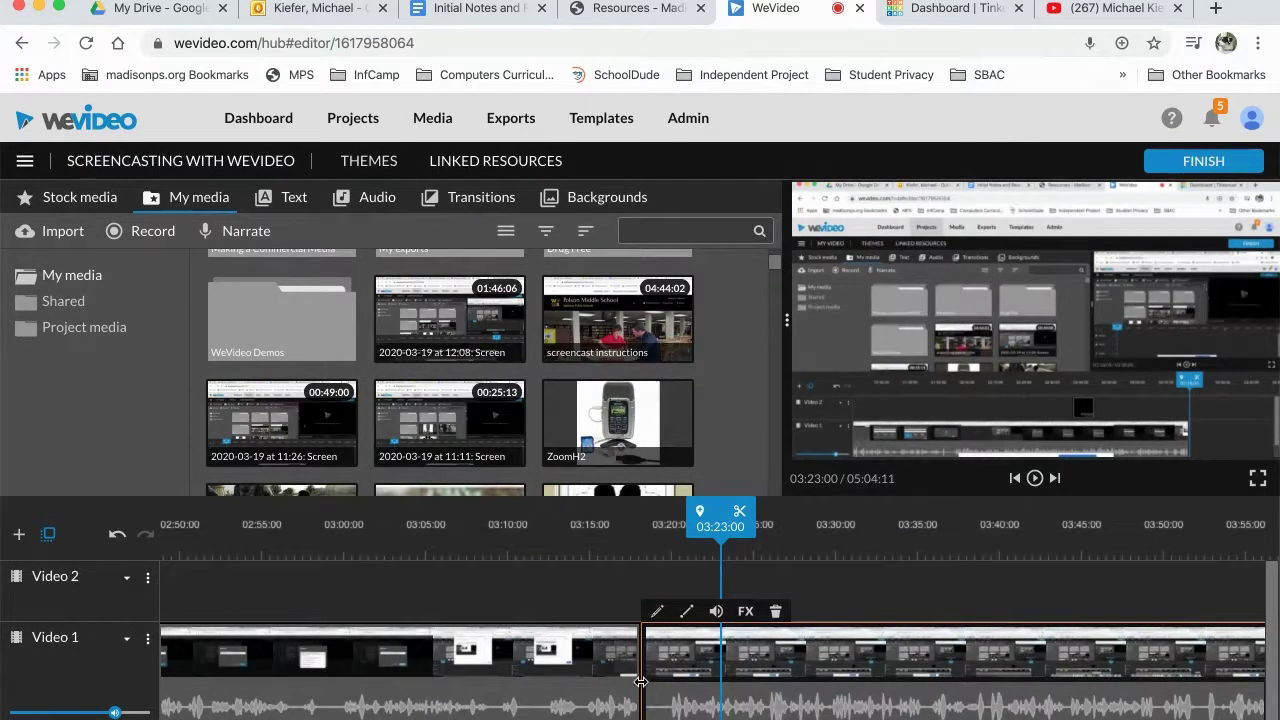
left_click_drag(640, 681, 662, 681)
left_click_drag(756, 652, 734, 652)
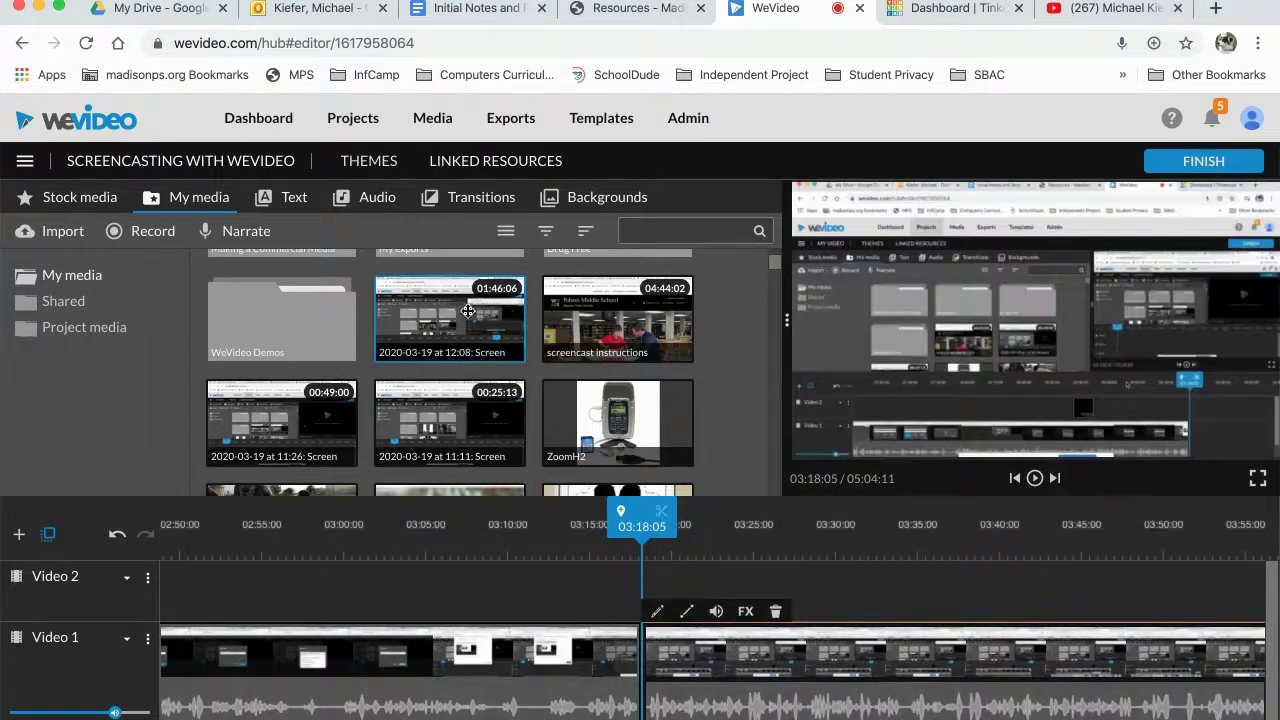
Step: Add a Cross fade transition at the join between the two Video 1 clips
left_click(465, 205)
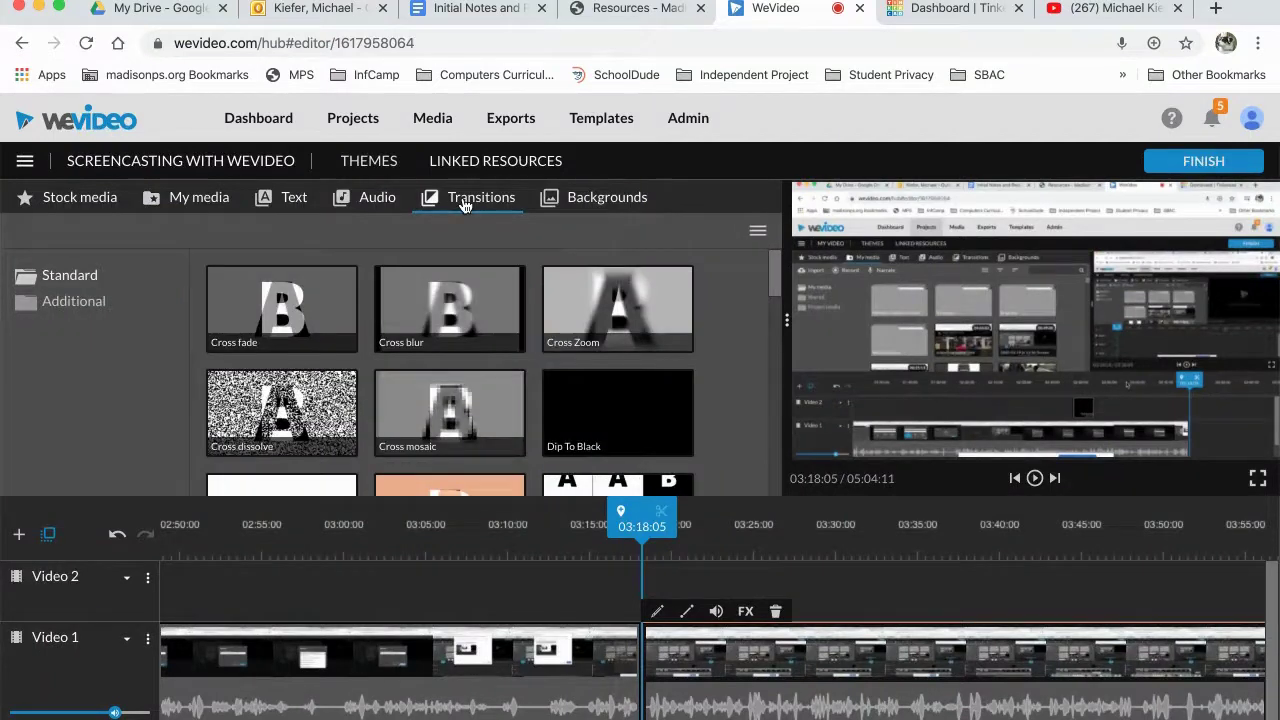
left_click(340, 350)
mouse_move(340, 350)
left_mouse_down()
mouse_move(486, 523)
mouse_move(577, 594)
mouse_move(634, 663)
mouse_move(634, 690)
left_mouse_up()
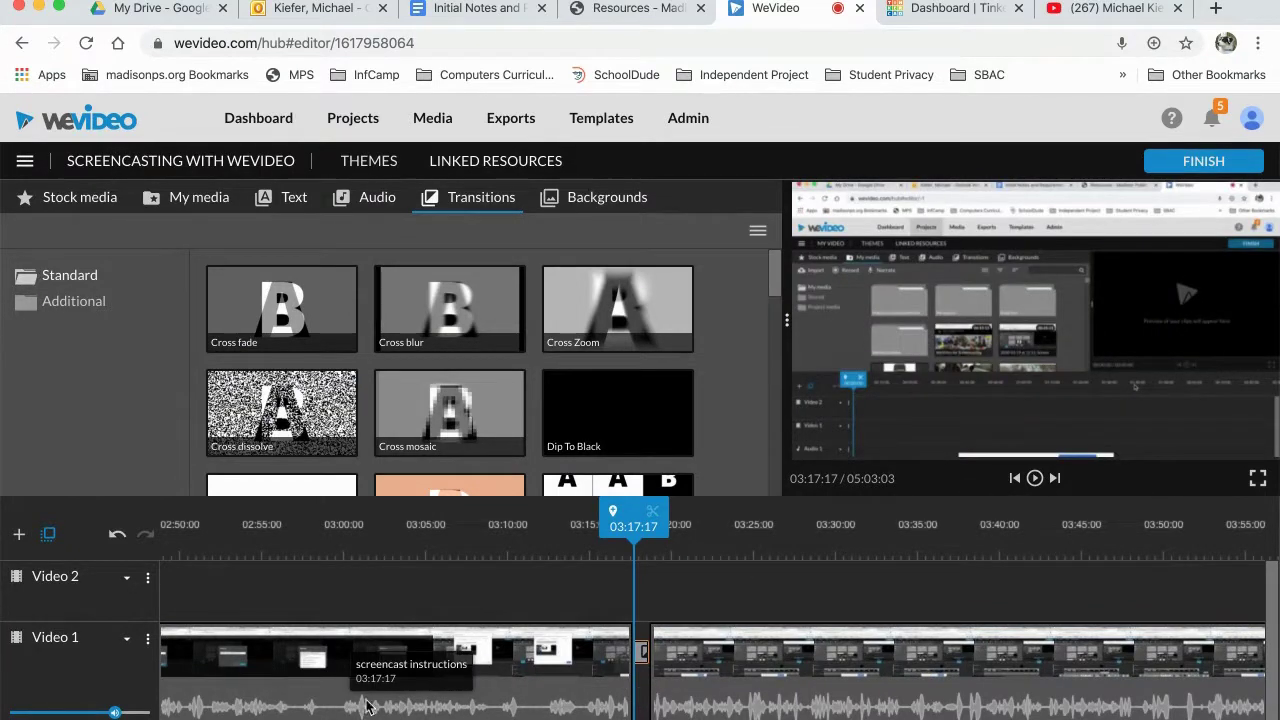
Step: Reduce the Video 1 track to medium height and restore it to the largest height
left_click(128, 641)
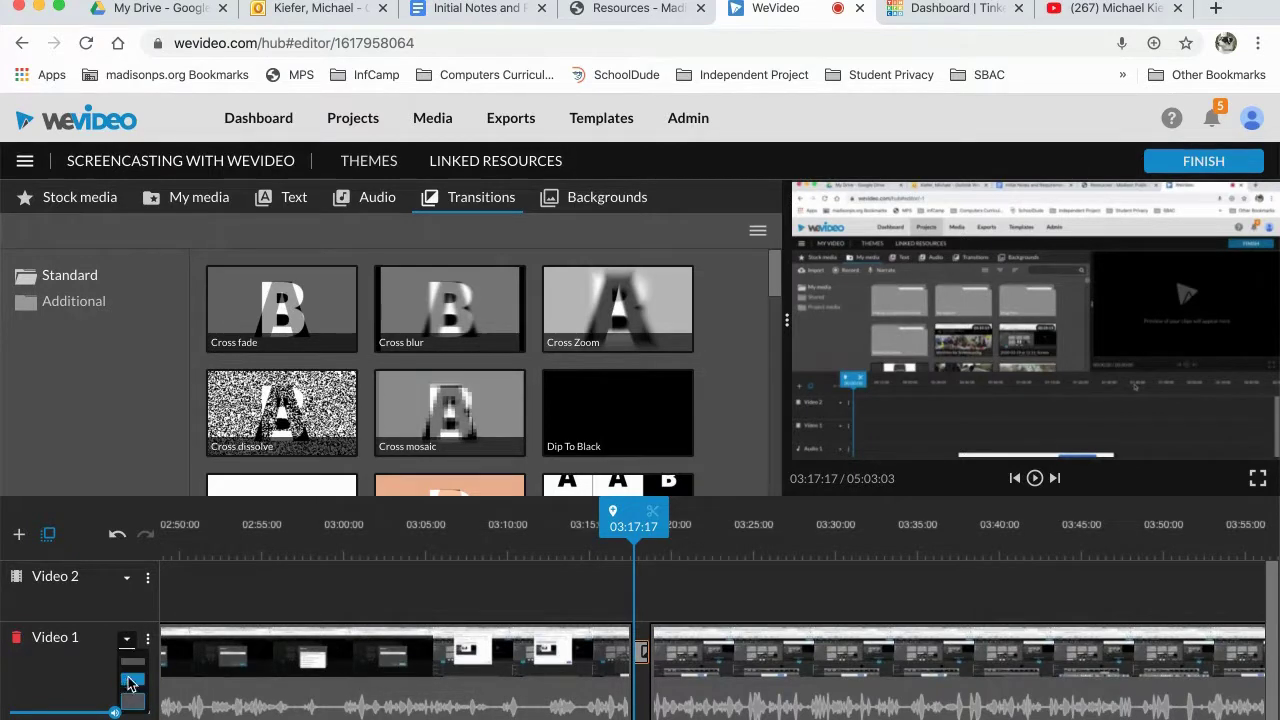
left_click(130, 681)
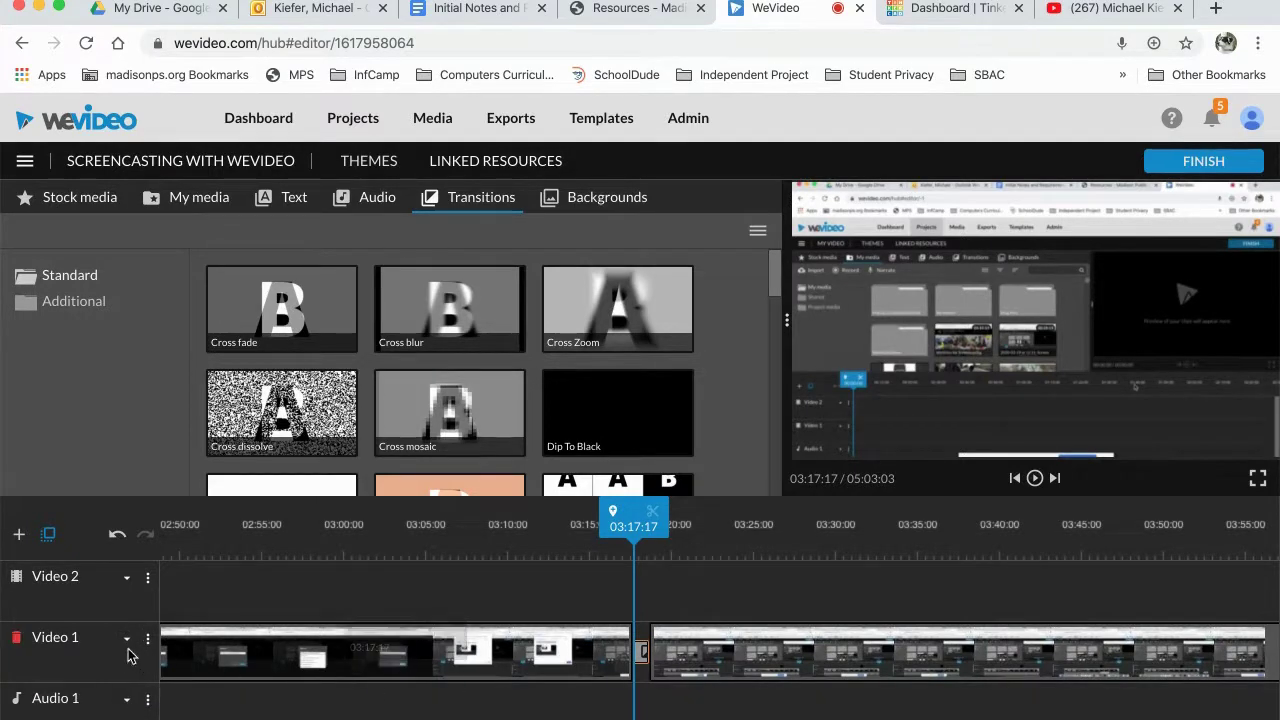
left_click(127, 645)
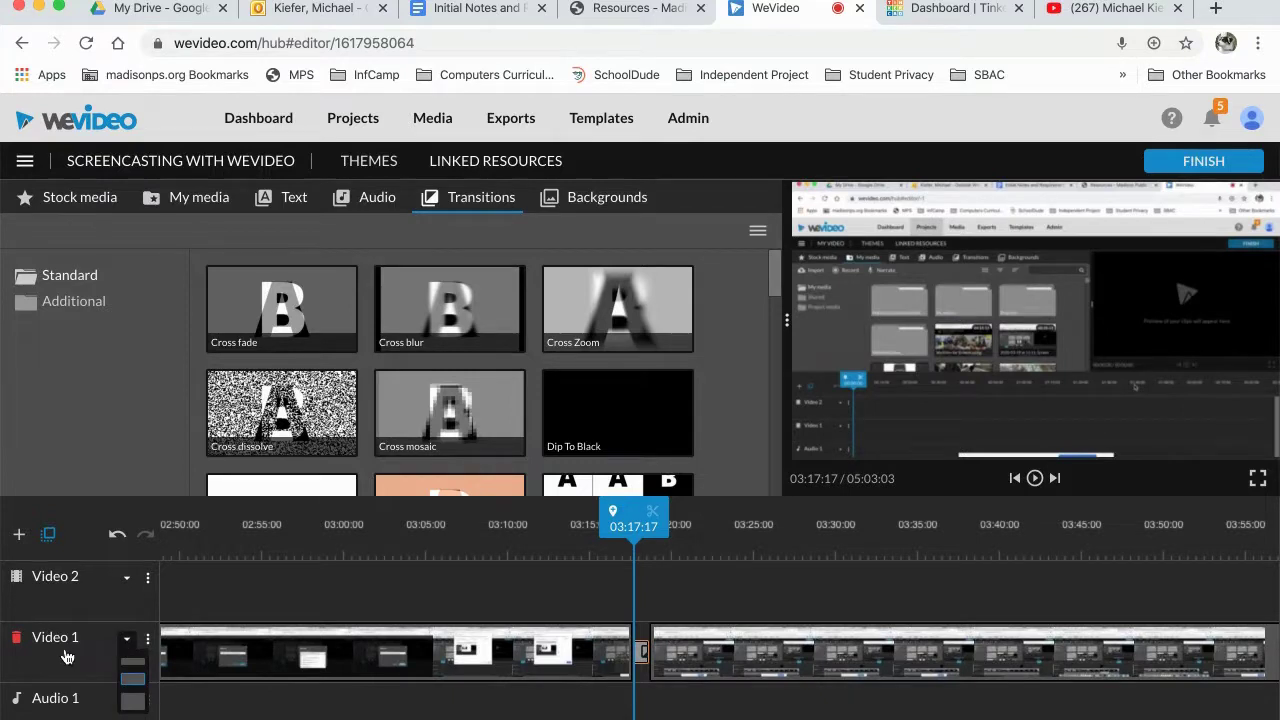
left_click(133, 701)
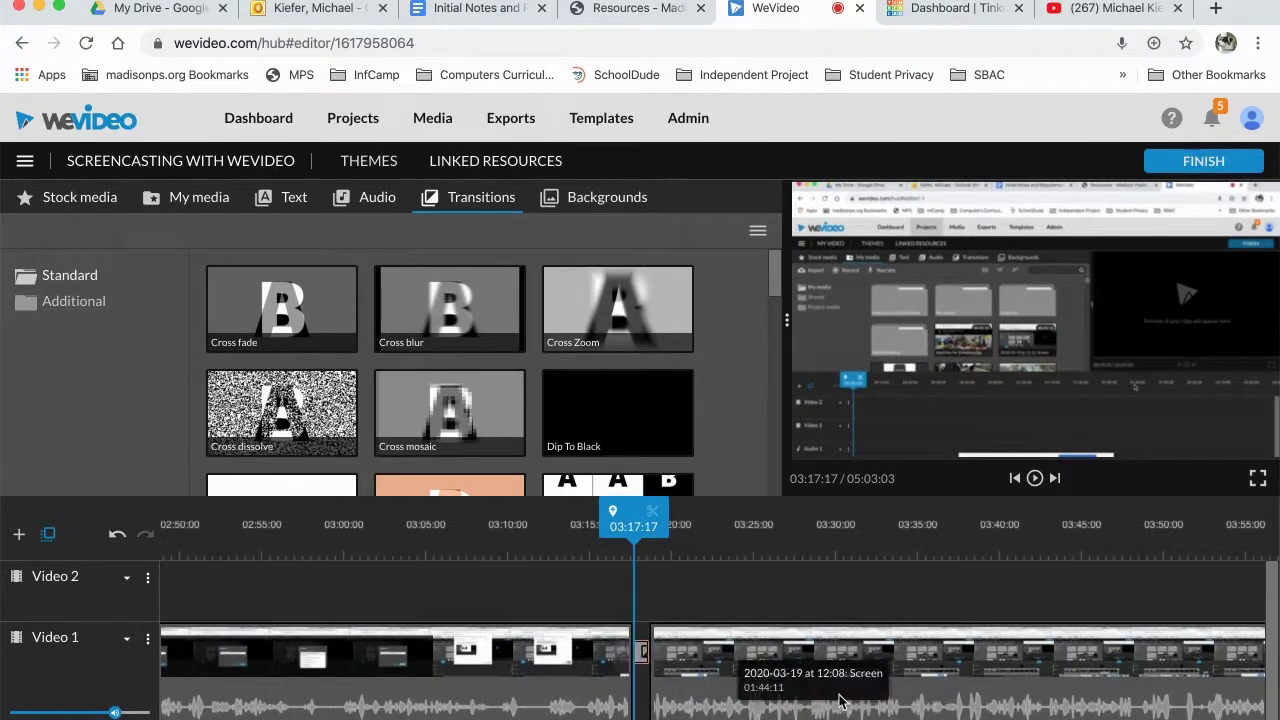
Step: Preview the pop-up notifications subtitle on Video 2 at about 02:37 in the timeline
left_click_drag(725, 678, 788, 672)
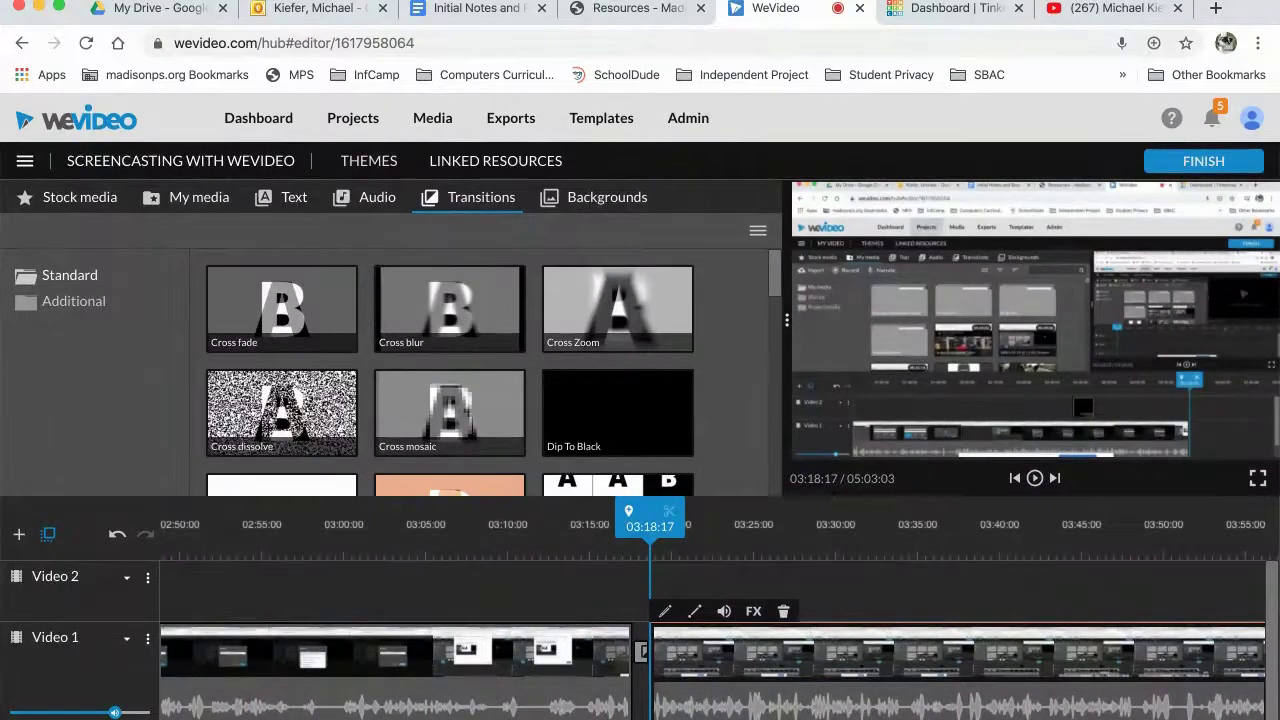
key("minus")
key("minus")
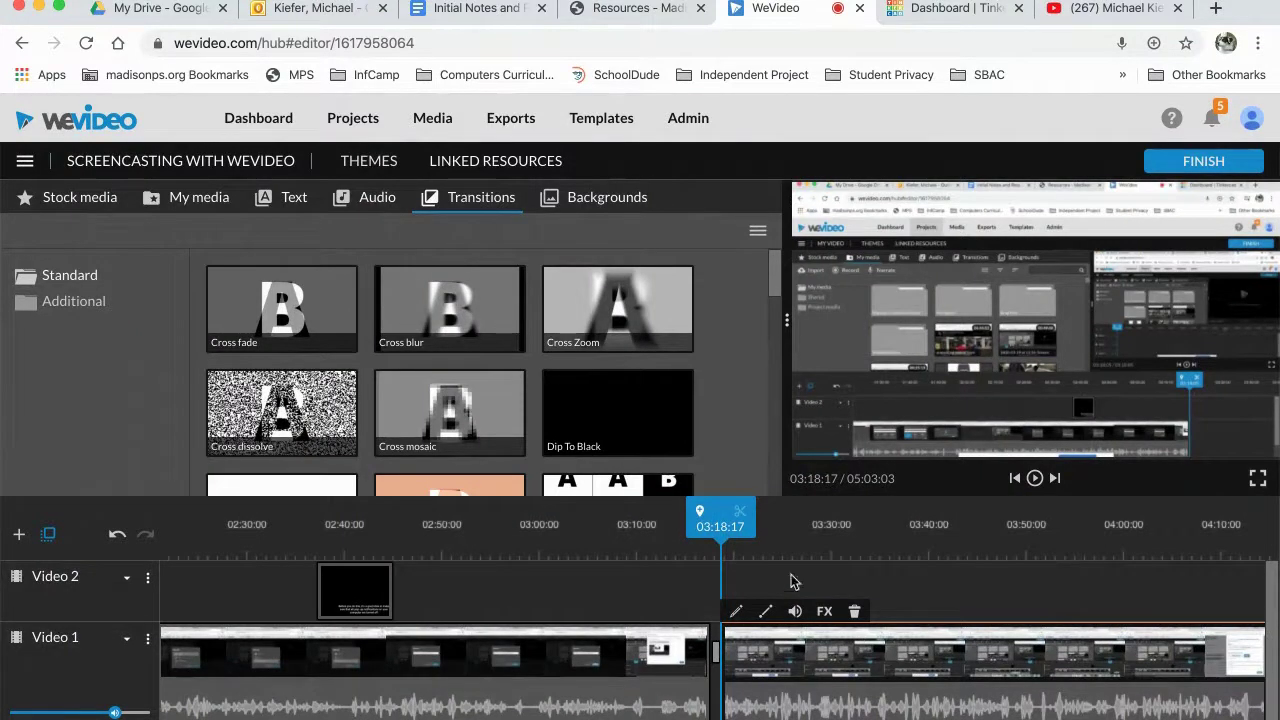
left_click_drag(722, 520, 328, 566)
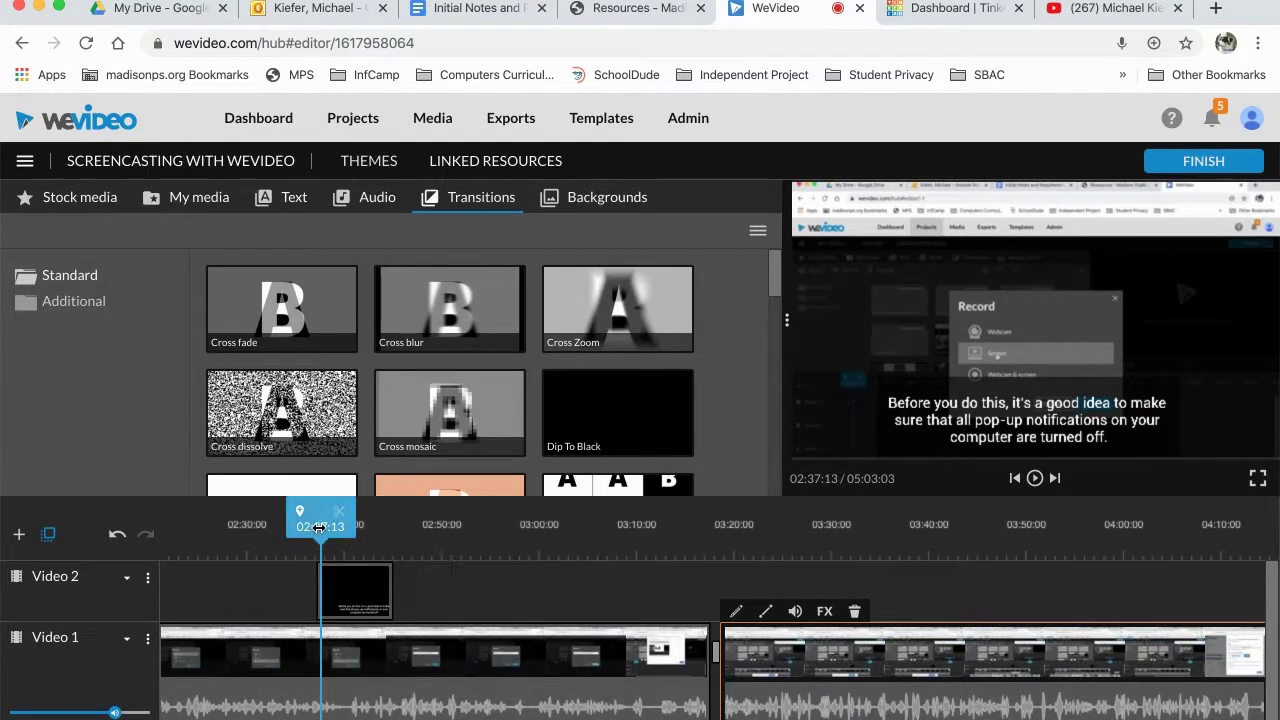
Step: Place the Whisper - Title motion text at the very start of the Video 2 track
left_click(277, 201)
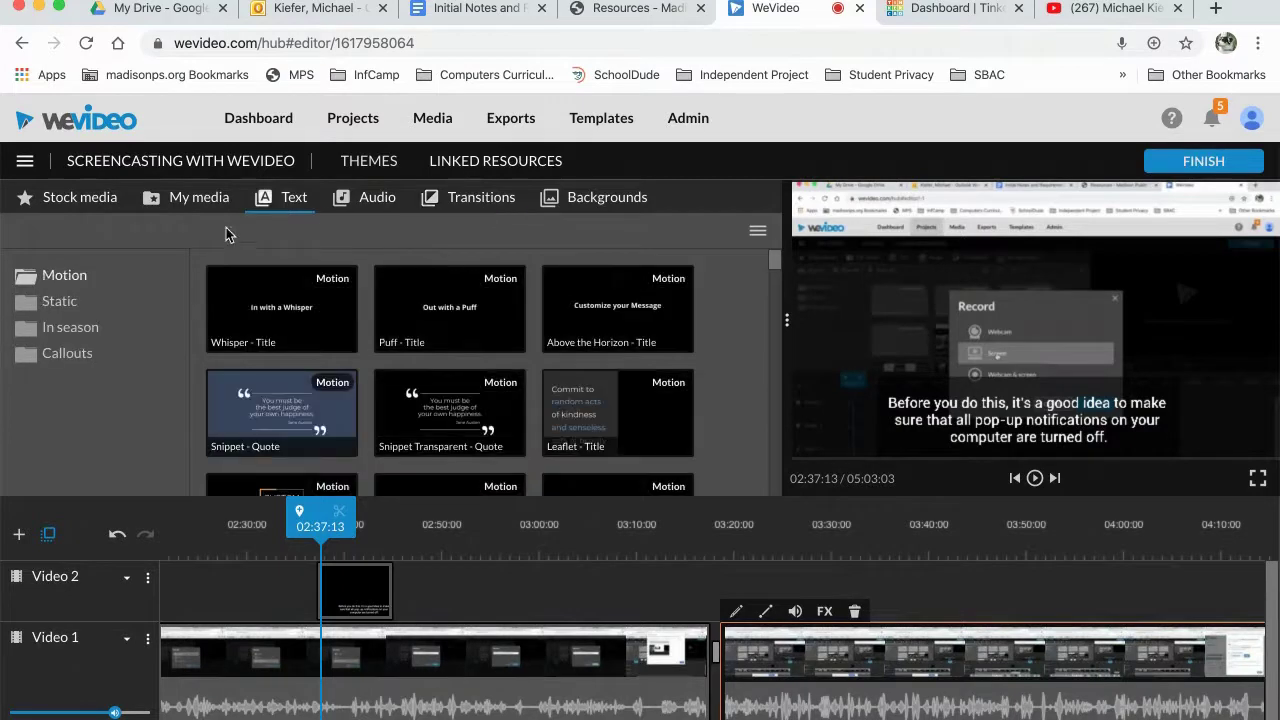
left_click_drag(325, 521, 12, 527)
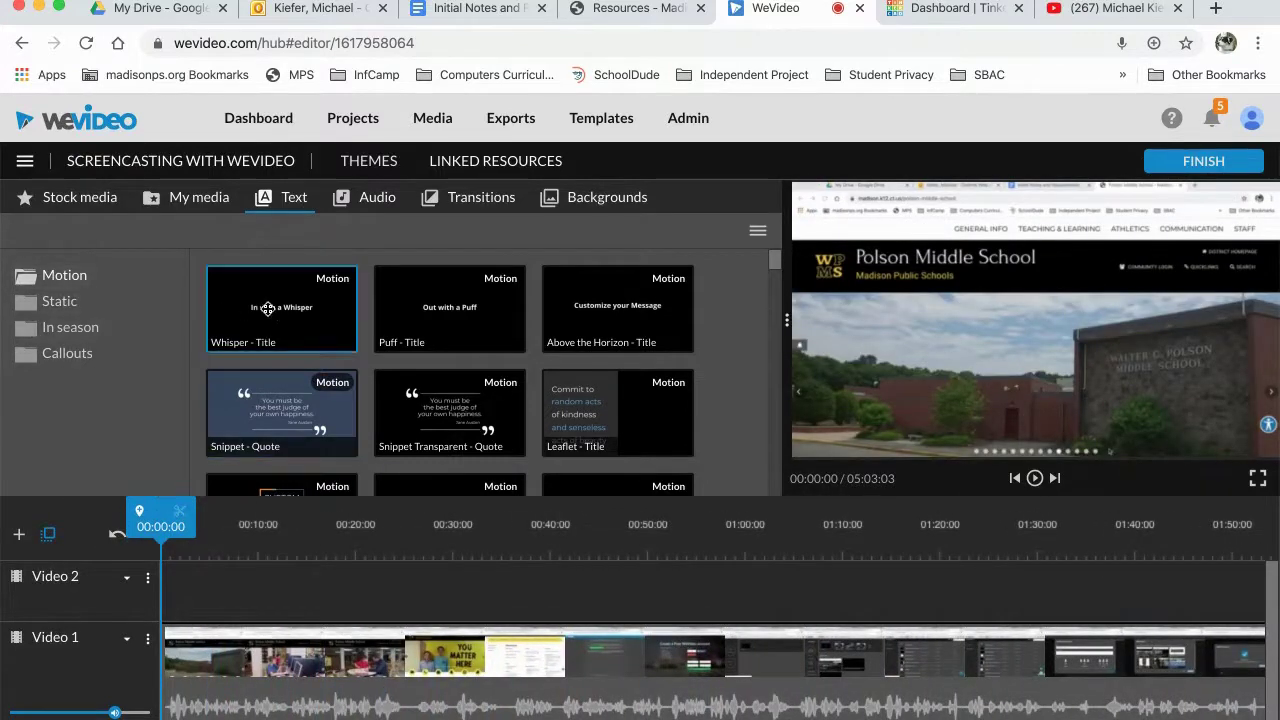
left_click_drag(285, 310, 195, 590)
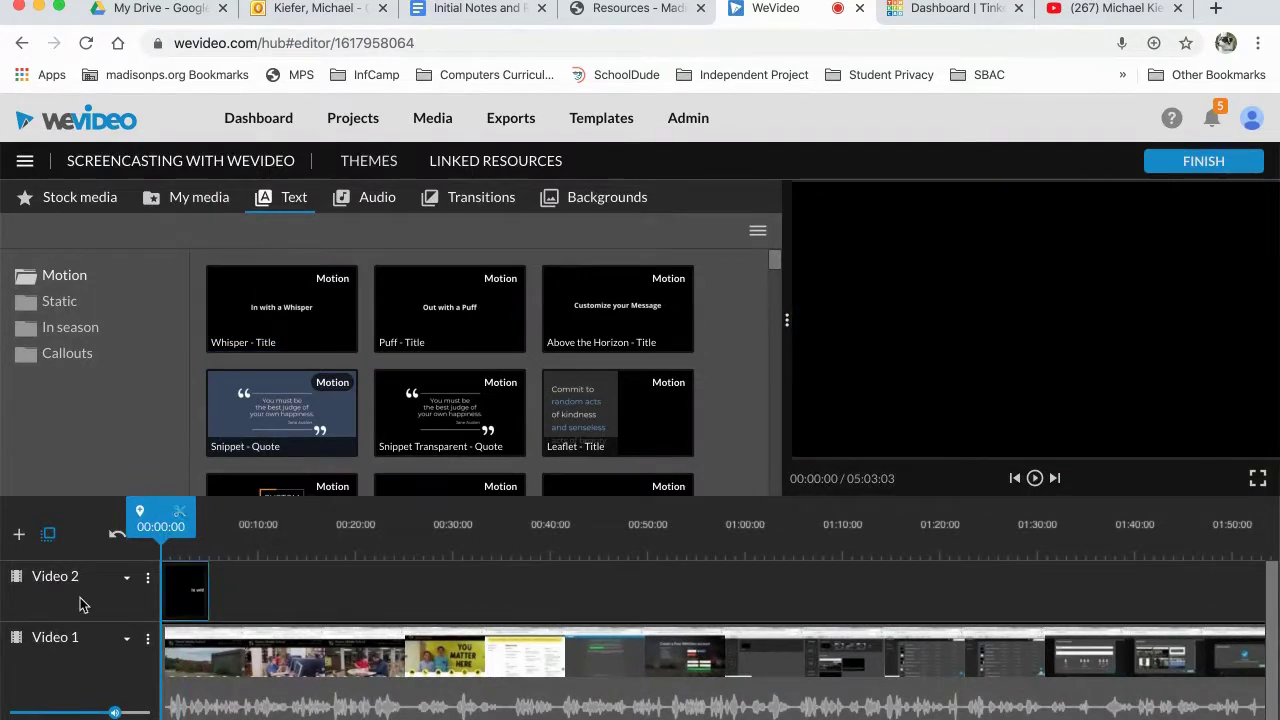
Step: Change the opening title's text to "Screencasting with WeVideo", move it lower in the frame and save the changes
mouse_move(168, 556)
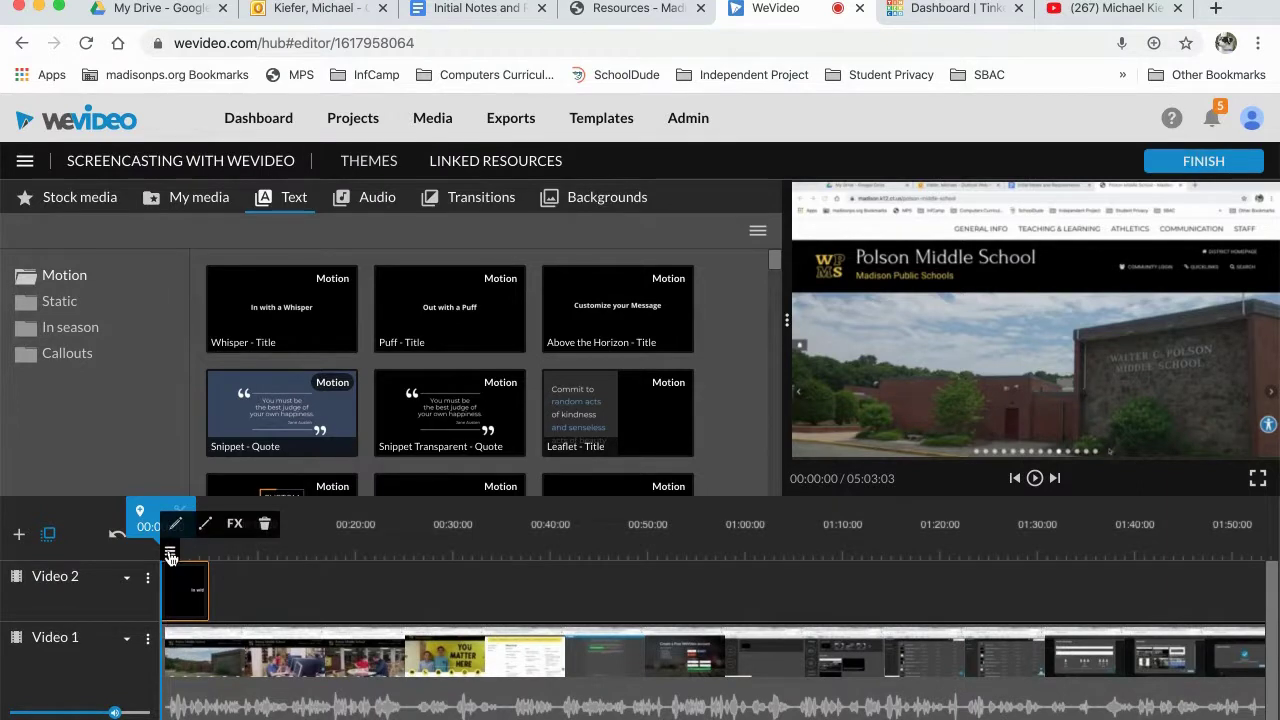
left_click(175, 527)
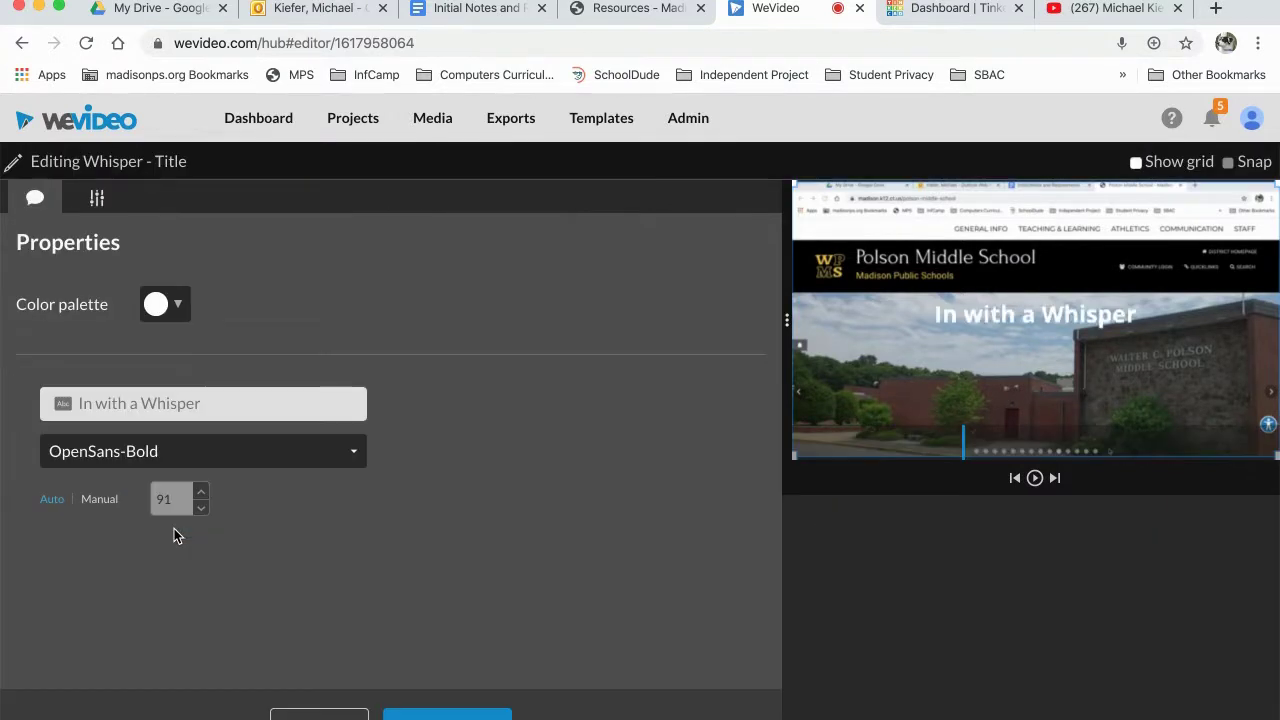
left_click(153, 407)
type("Screencas")
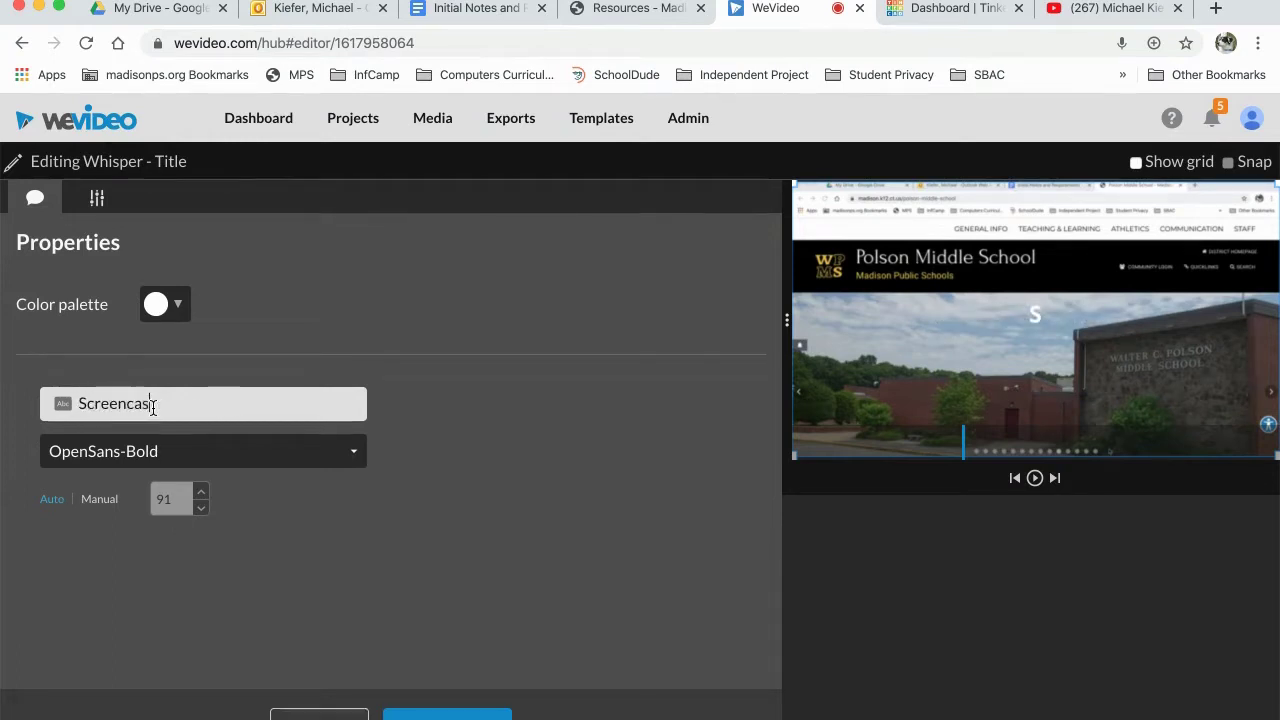
type("ting with WeVideo")
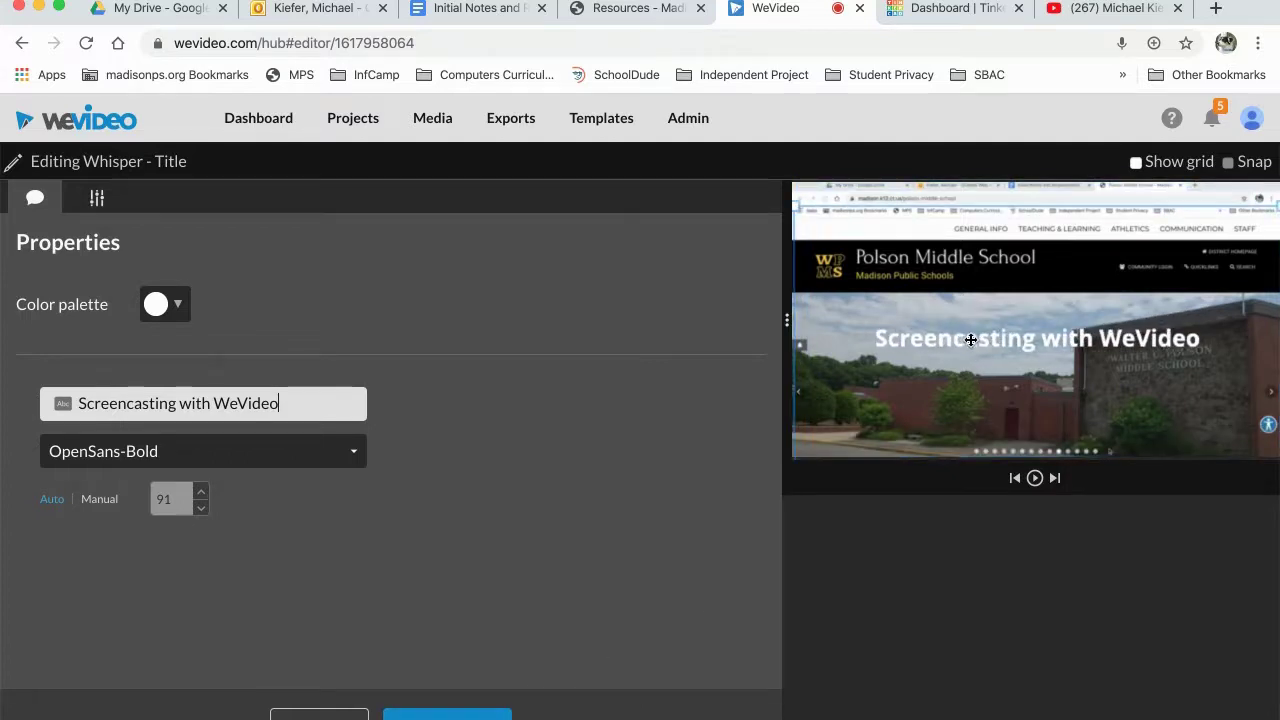
left_click_drag(972, 344, 972, 393)
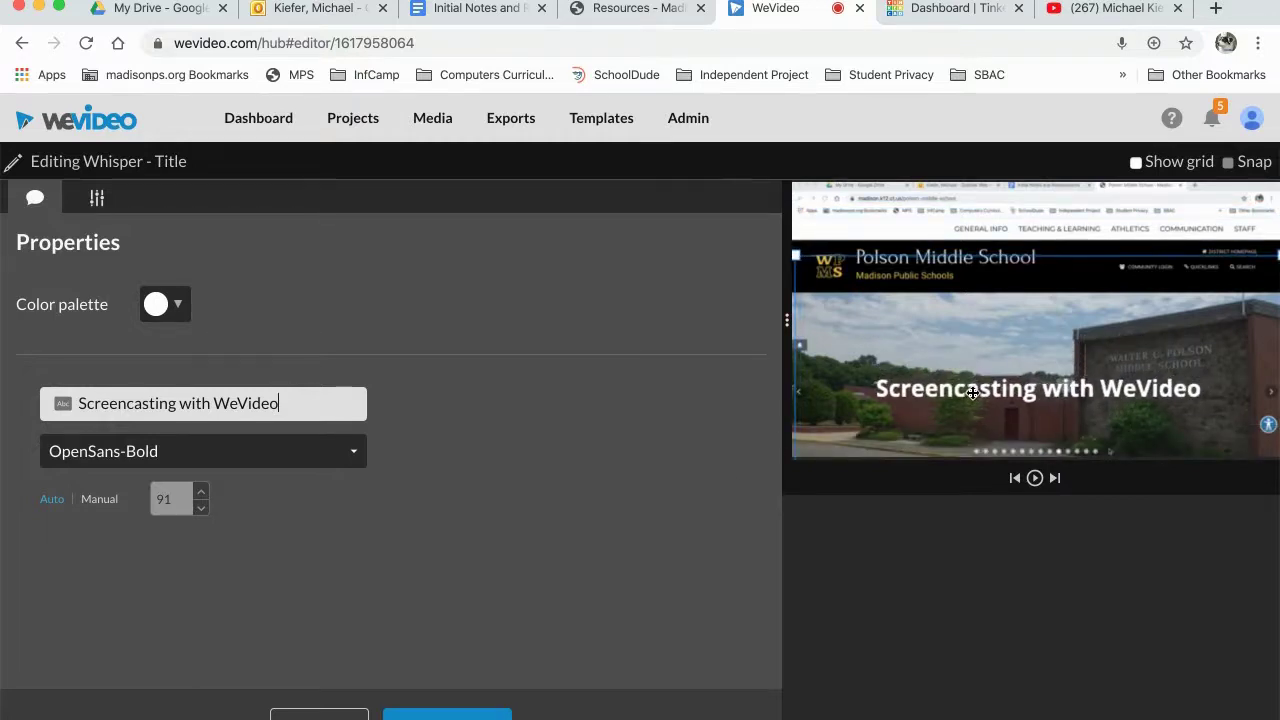
left_click(447, 714)
Step: Play the project from the beginning through the opening title and stop just after it
left_click_drag(180, 526, 143, 533)
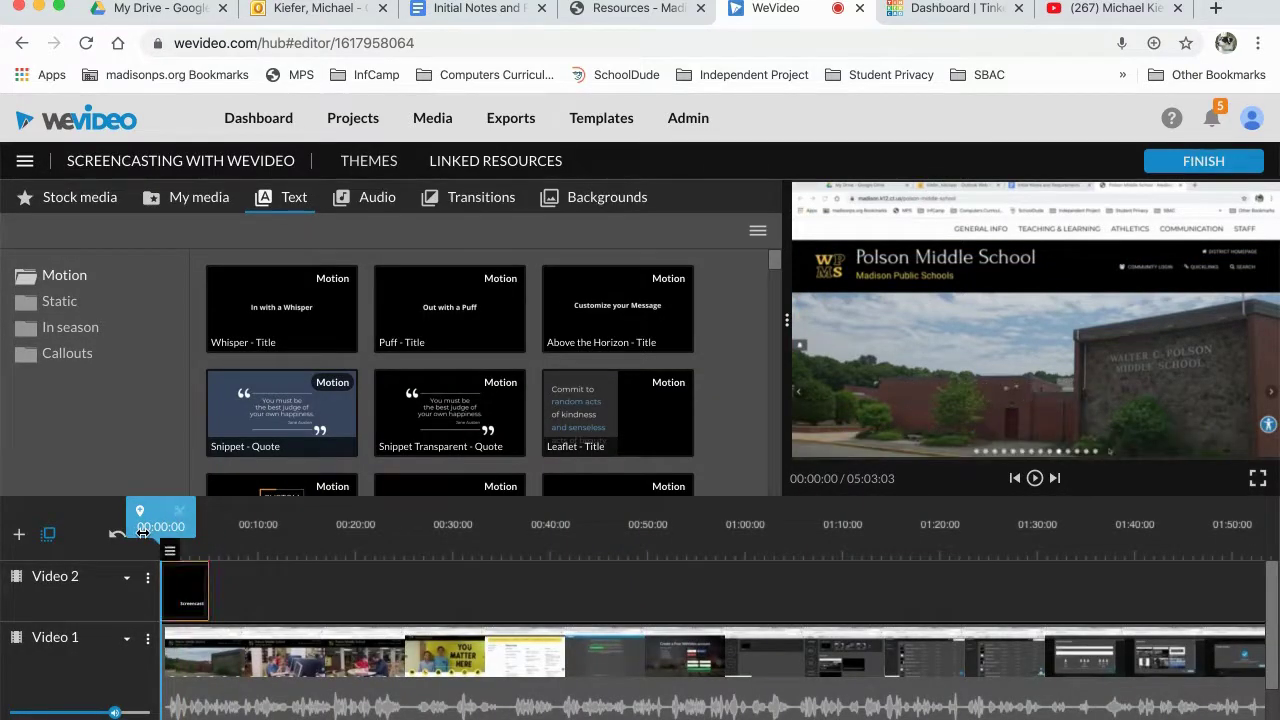
key("space")
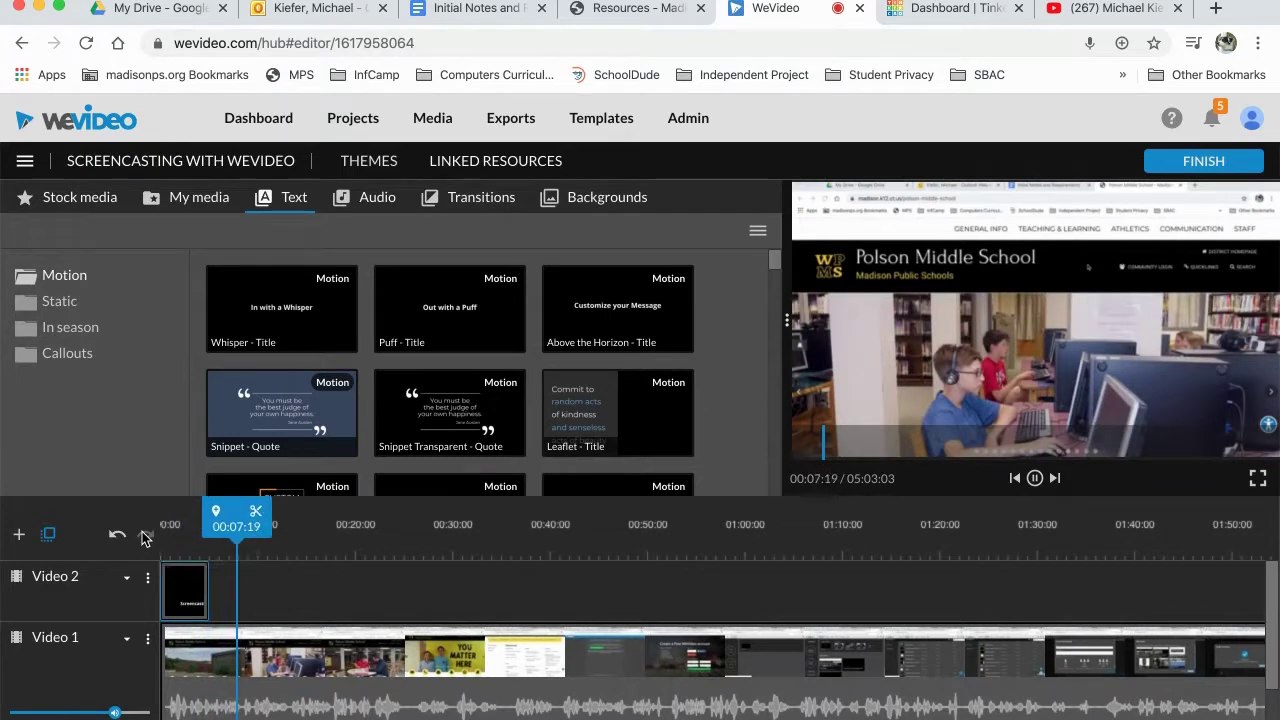
key("space")
Step: Select the pop-up notifications subtitle on Video 2 and display the Static text styles
scroll(647, 570, "right", 3)
scroll(647, 570, "right", 10)
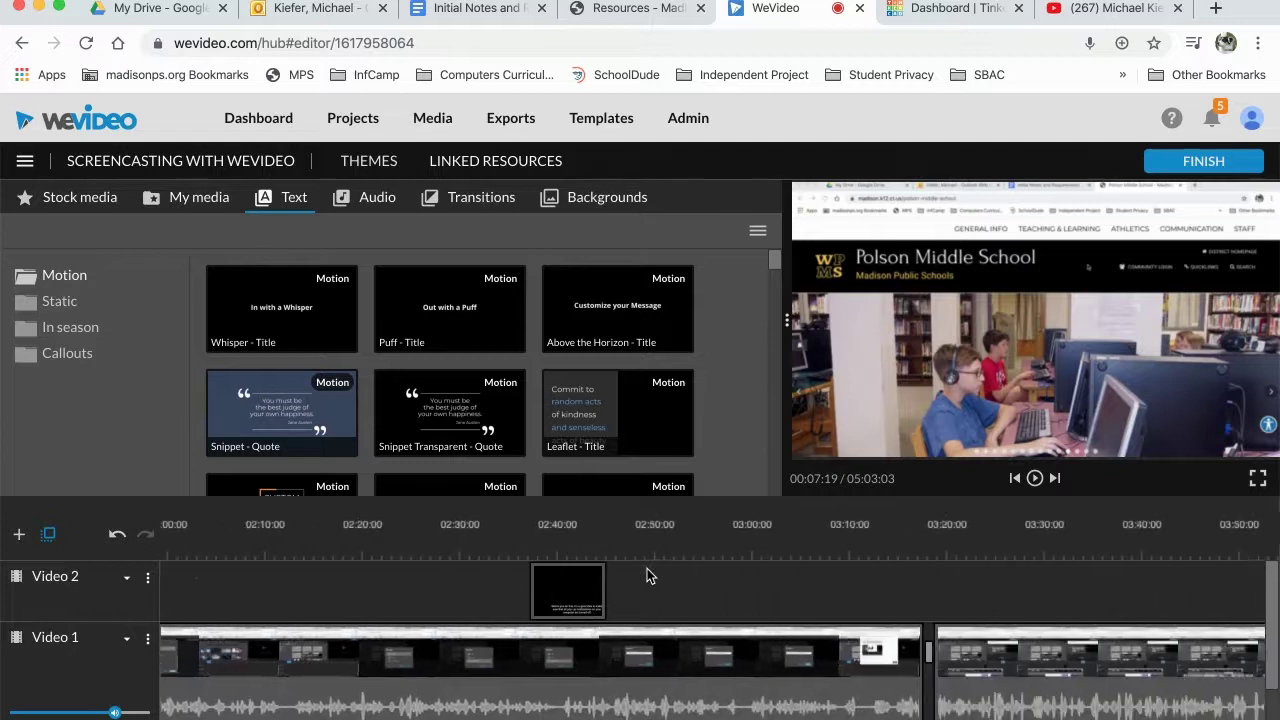
left_click(565, 604)
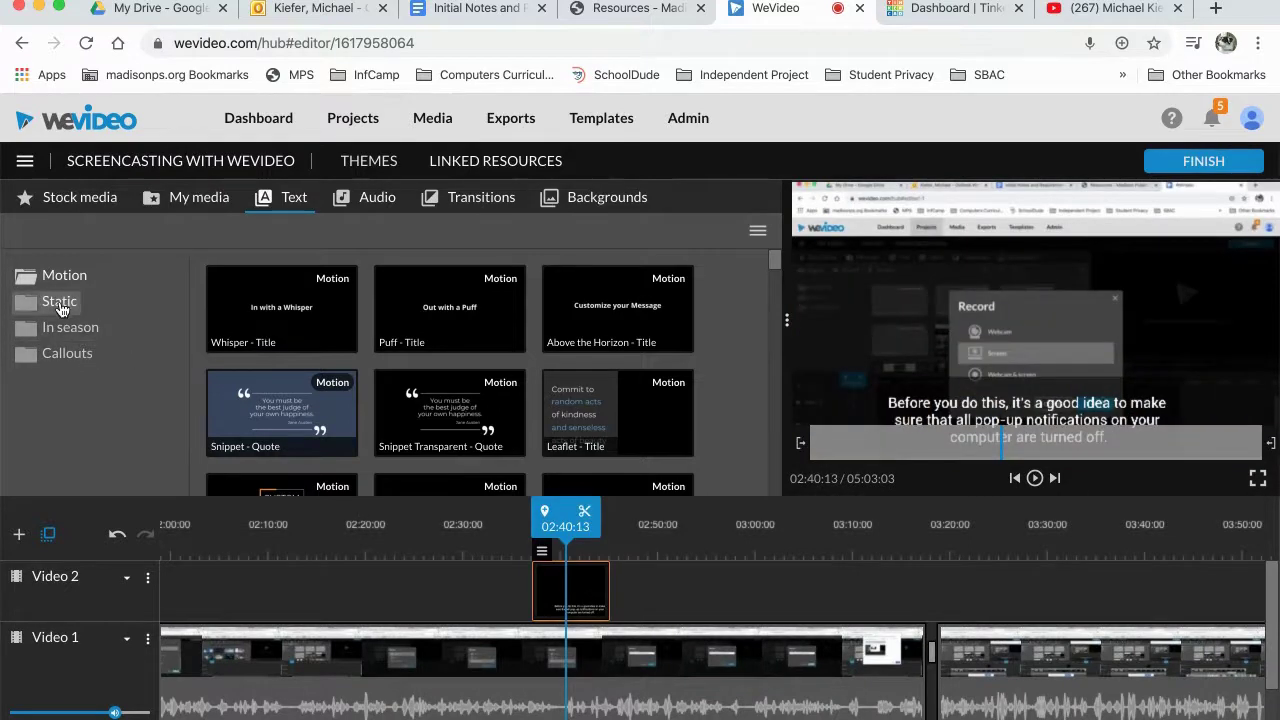
left_click(60, 303)
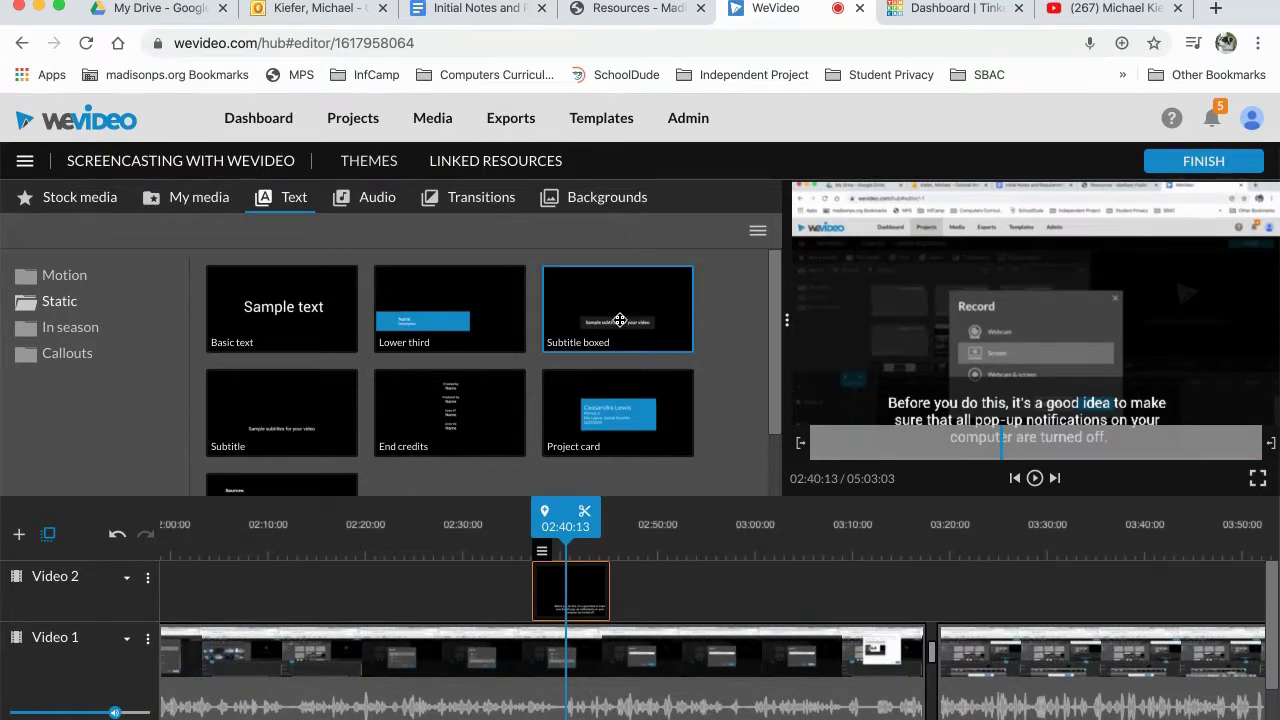
Step: Place a Subtitle boxed static text on the Video 2 track at 02:49:19, after the pop-up notifications subtitle
left_click_drag(620, 320, 683, 588)
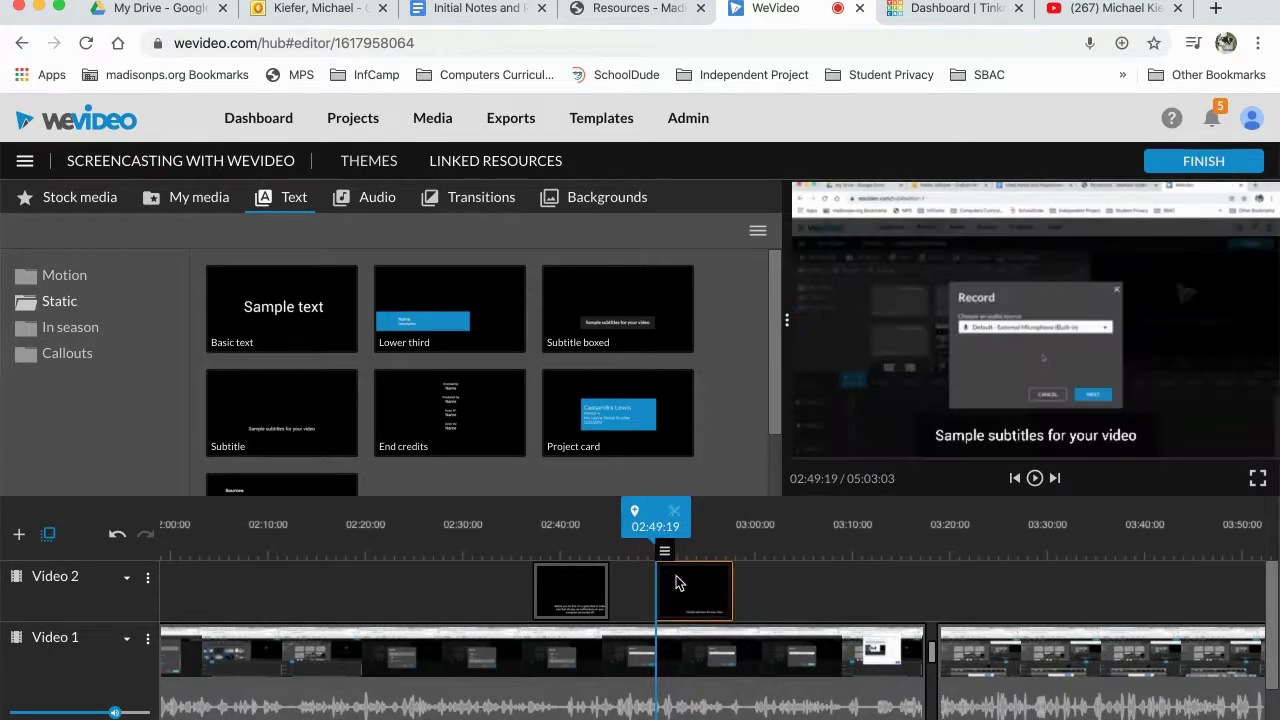
mouse_move(666, 546)
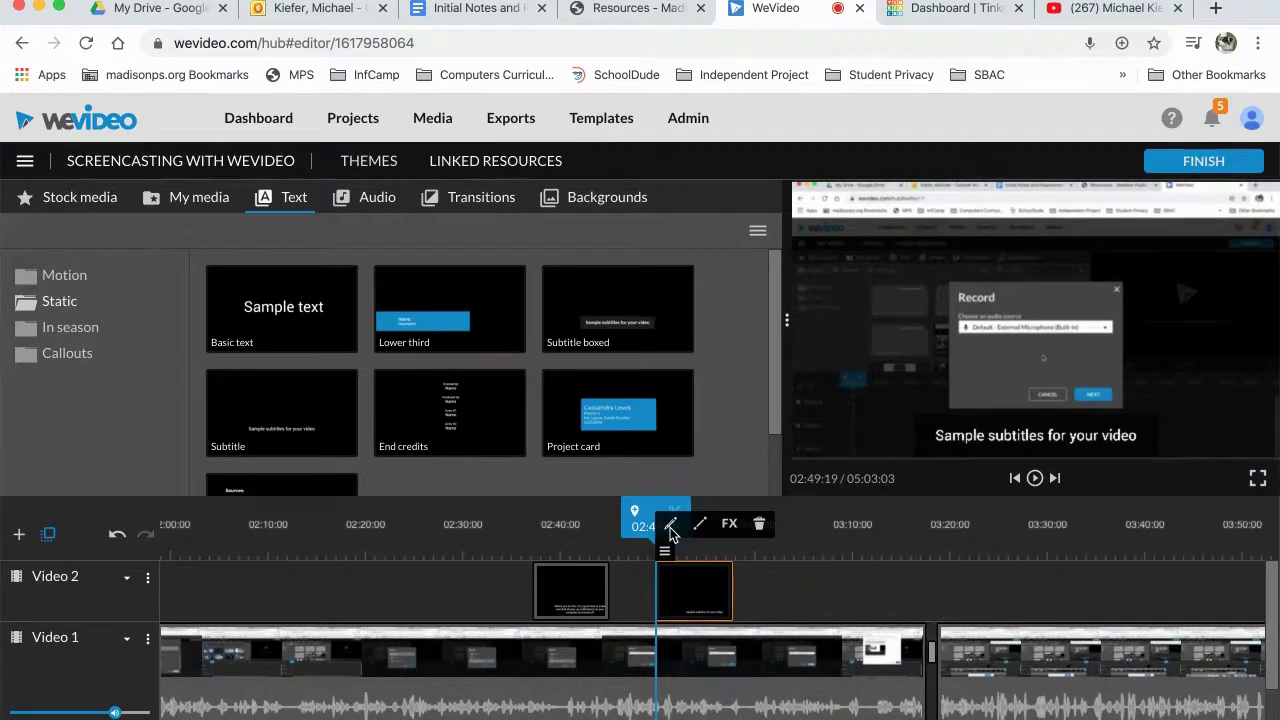
left_click(670, 529)
left_click_drag(253, 292, 27, 286)
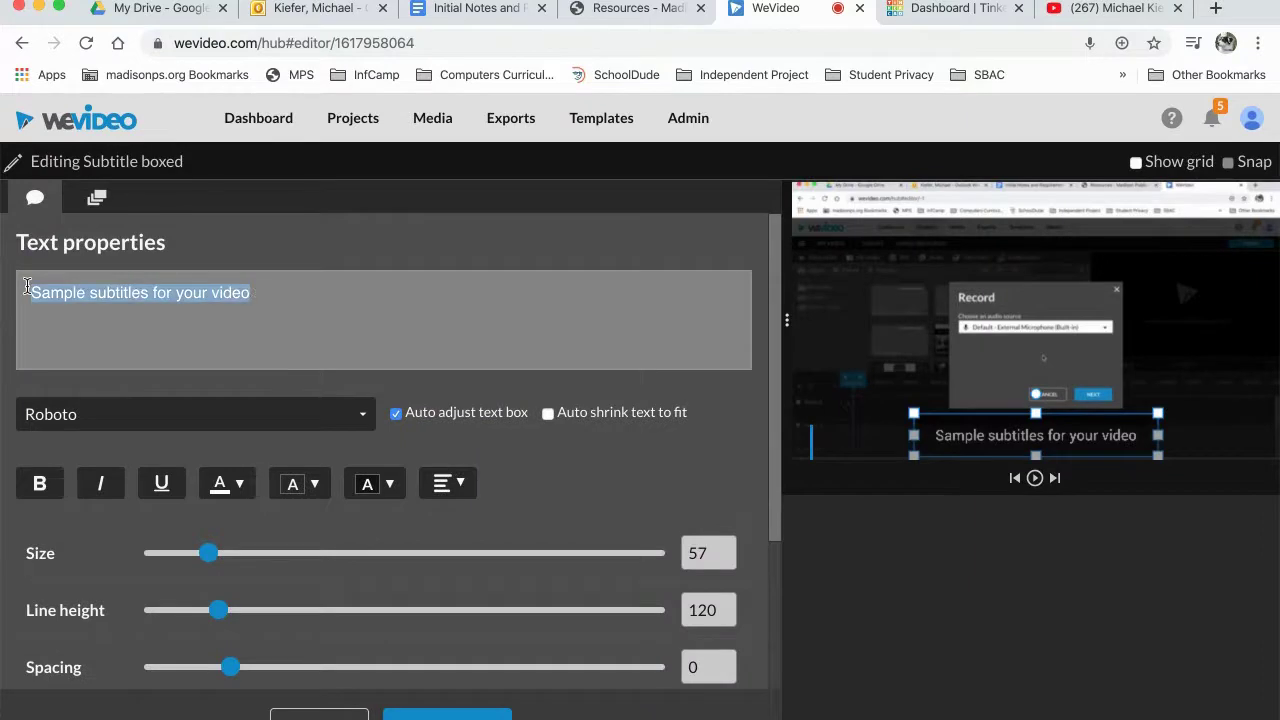
type("adfglksdf sldkfj")
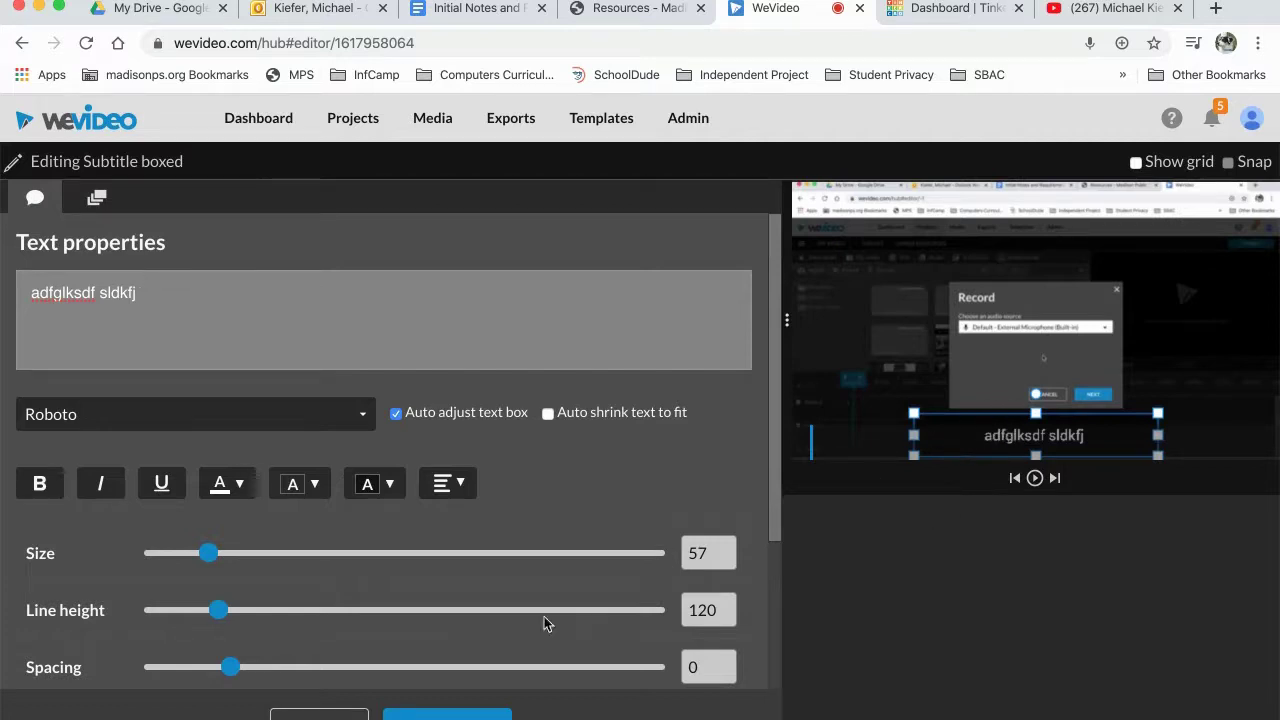
left_click(322, 713)
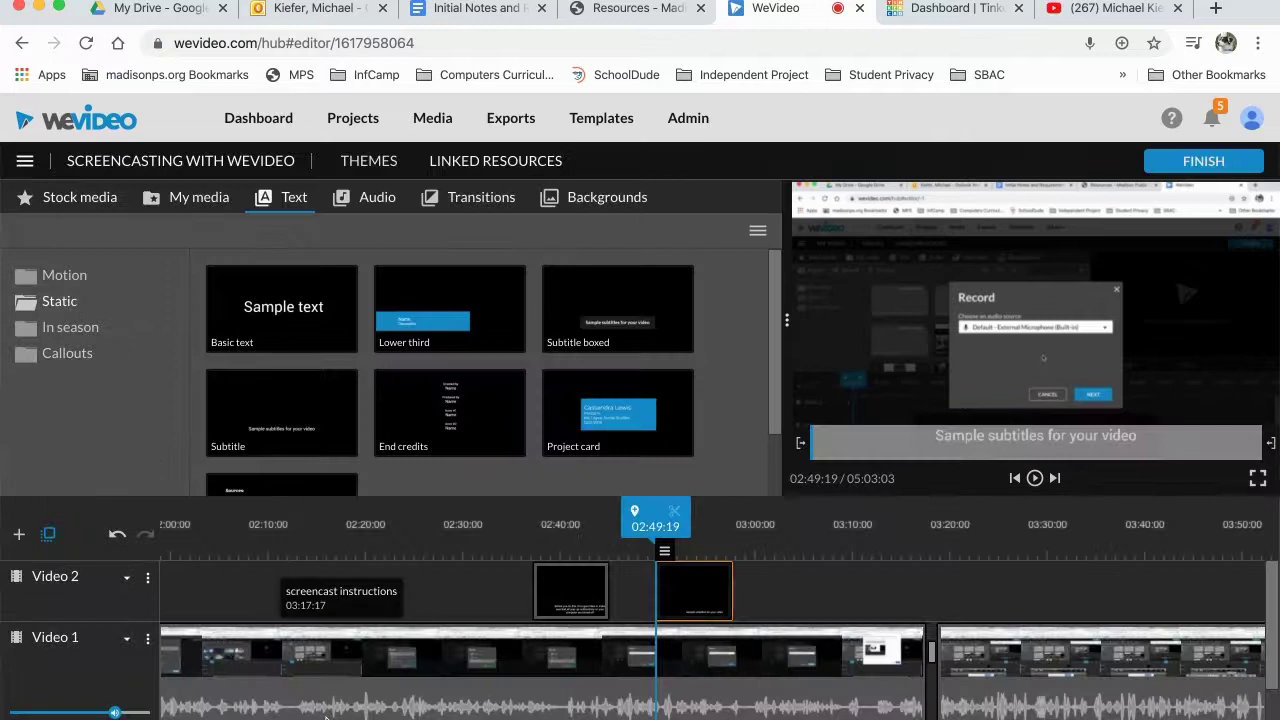
Step: Split the screencast instructions clip on Video 1 at 01:55:14, just after the "We're getting things ready" screen
scroll(942, 597, "right", 5)
scroll(942, 597, "right", 12)
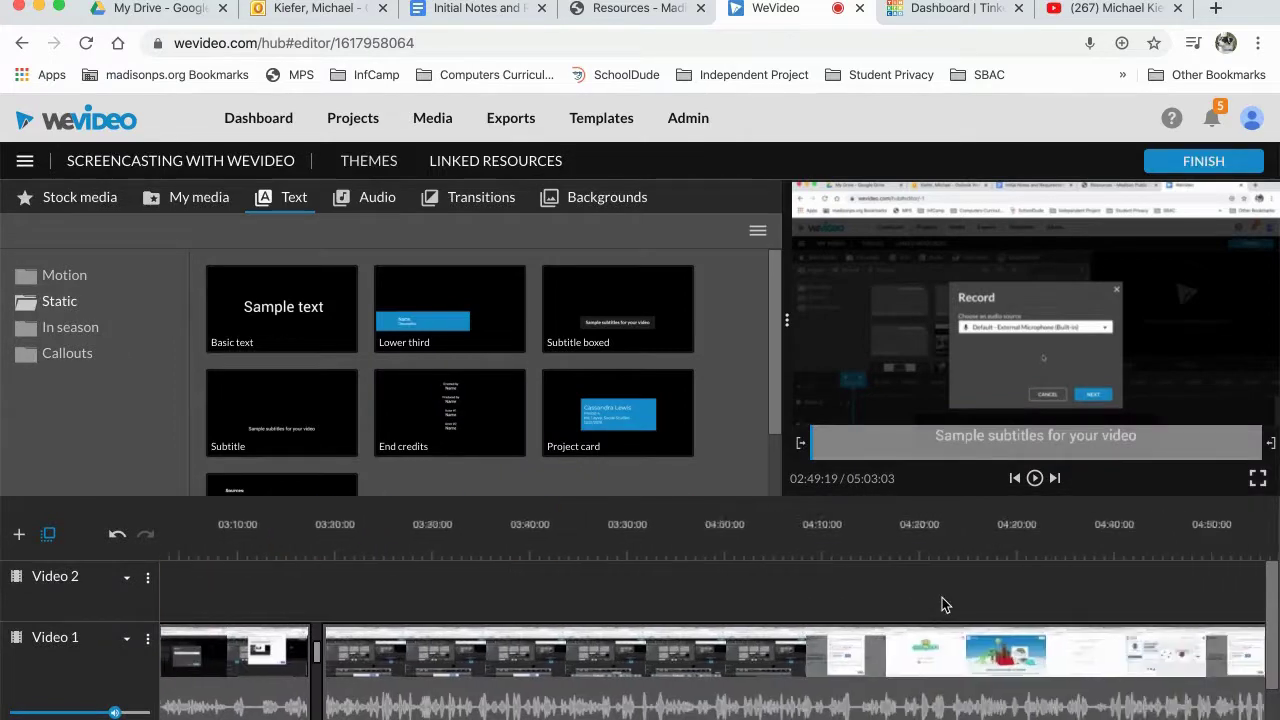
scroll(942, 602, "left", 9)
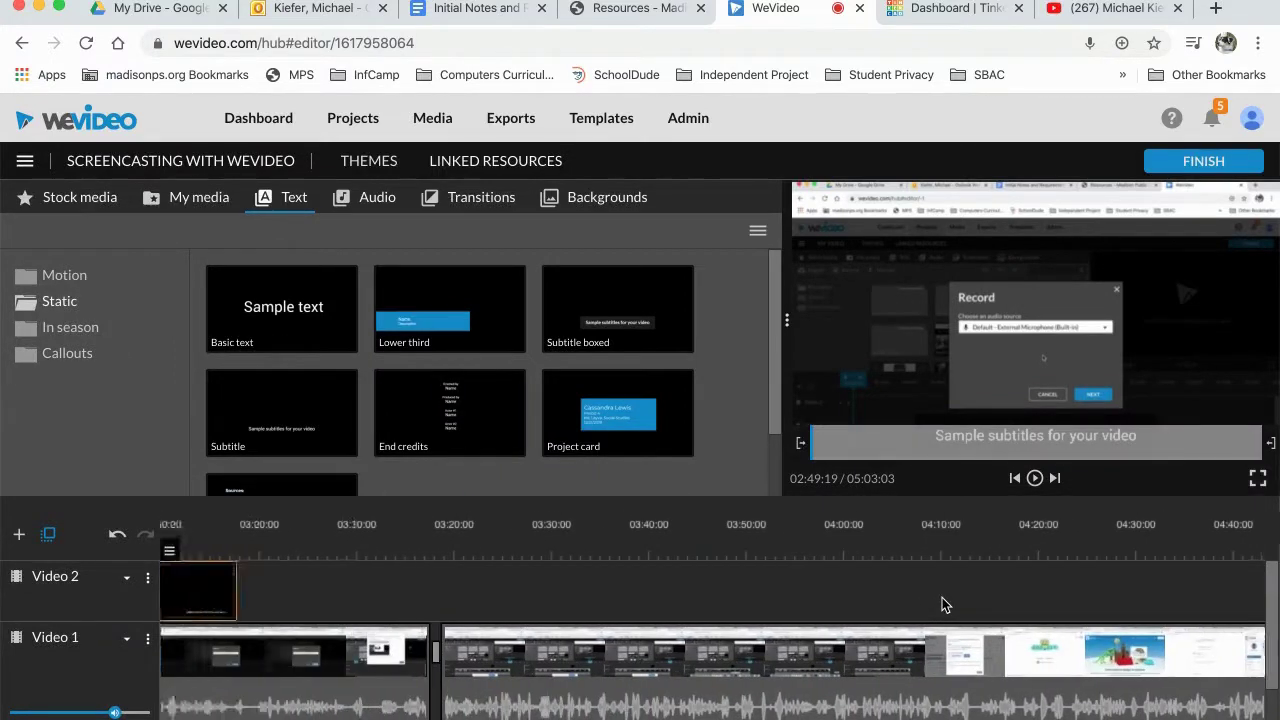
scroll(569, 604, "left", 11)
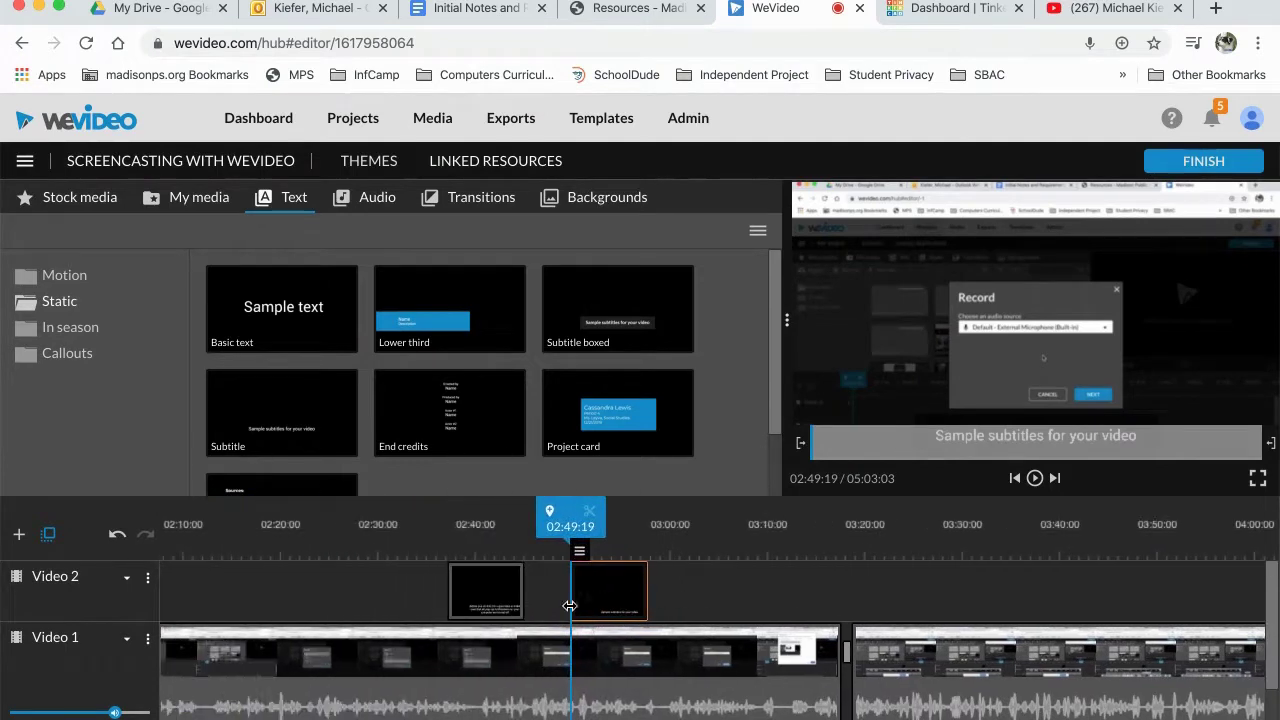
scroll(569, 611, "left", 5)
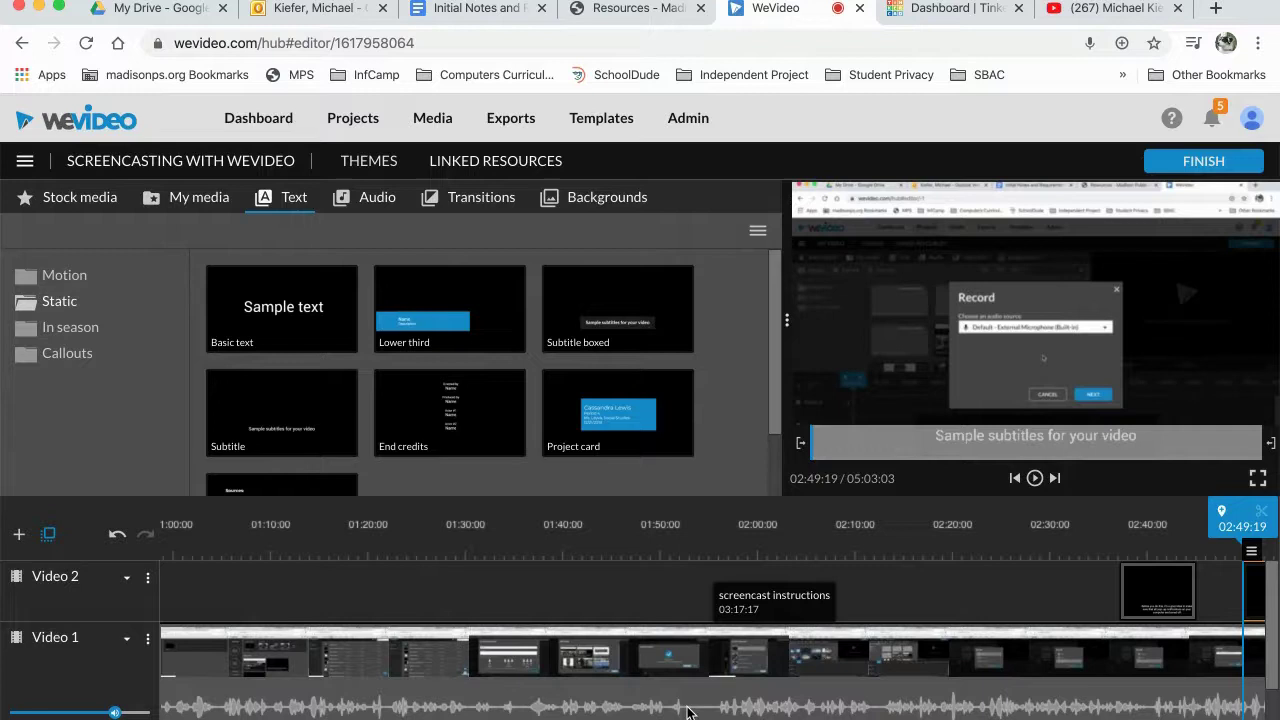
left_click_drag(1238, 515, 686, 550)
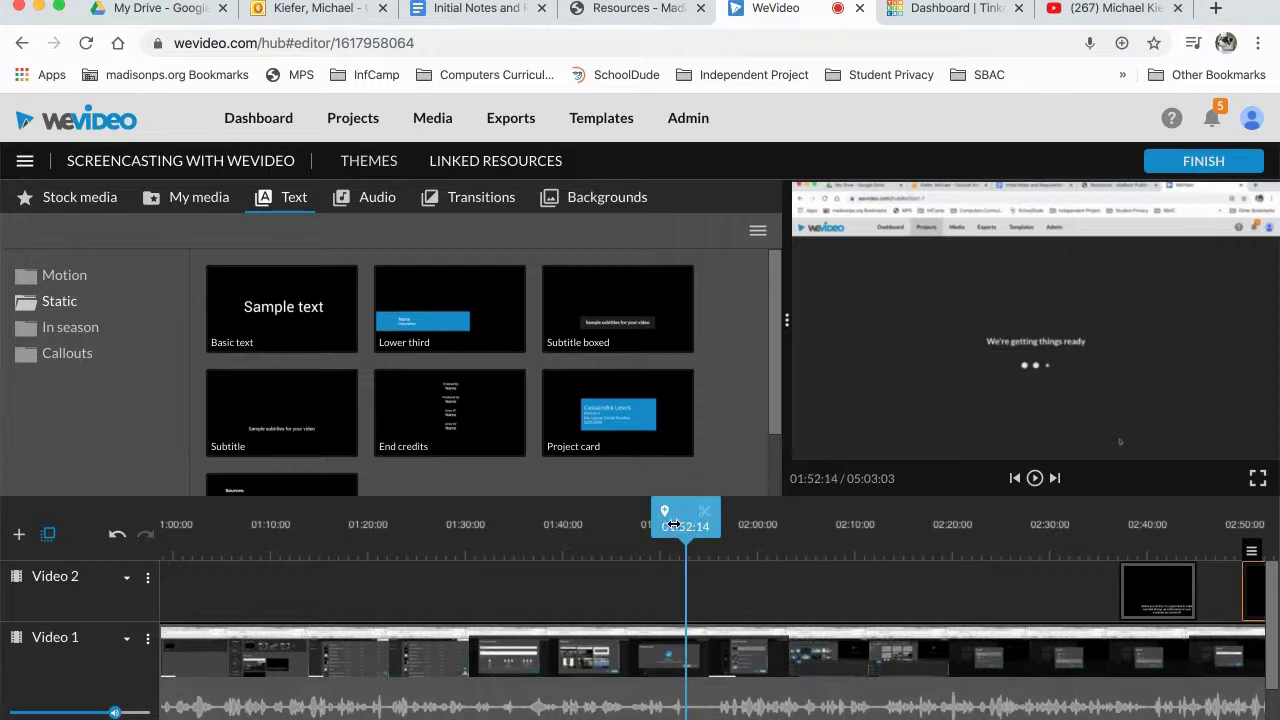
left_click(691, 650)
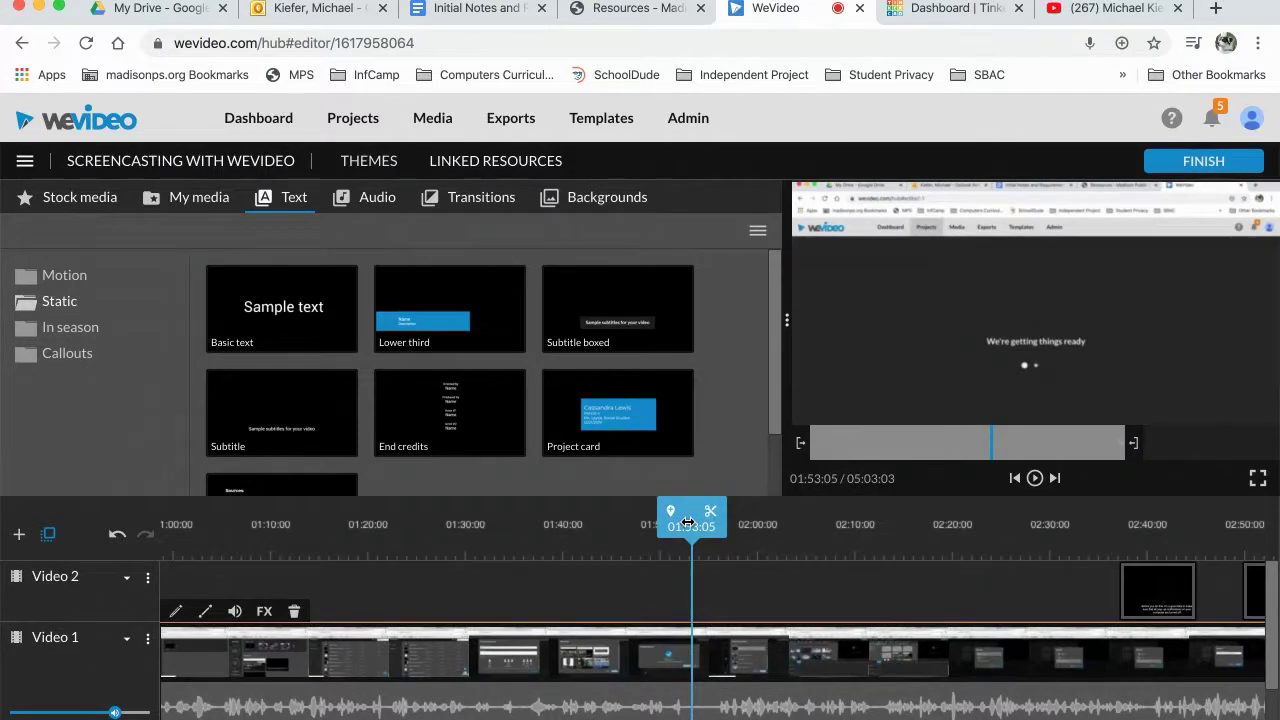
left_click_drag(688, 522, 711, 526)
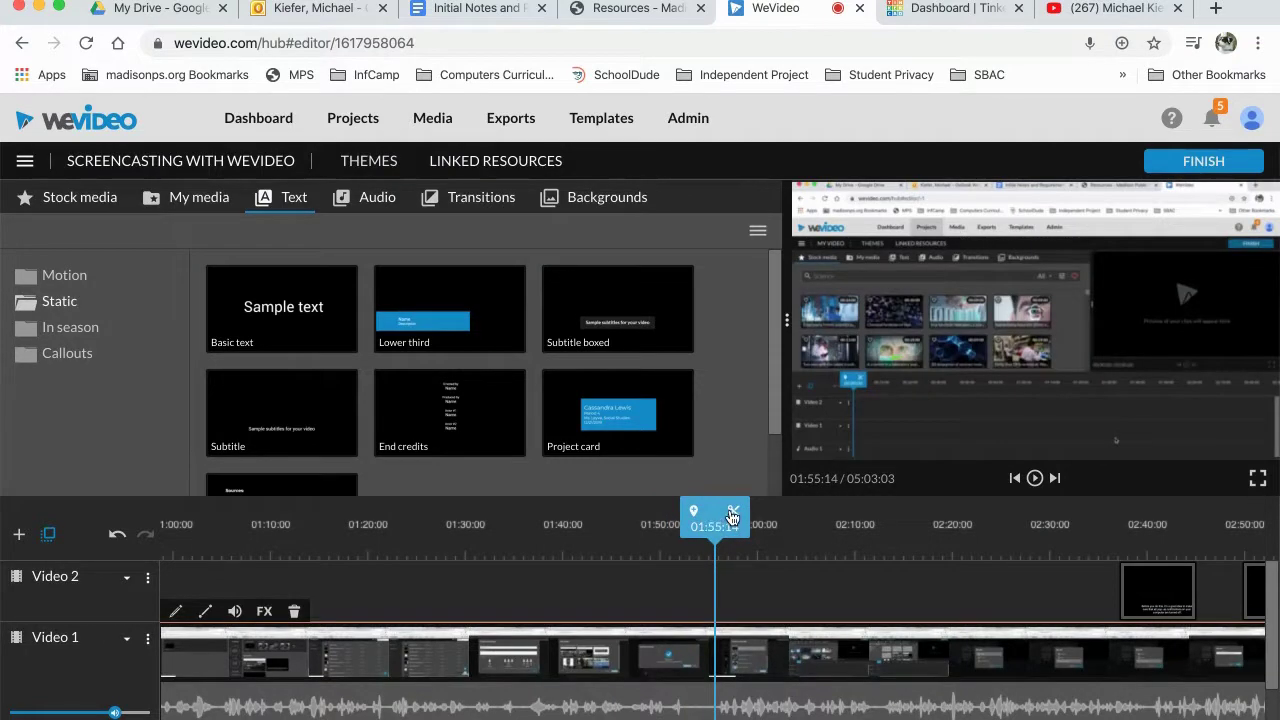
left_click(733, 515)
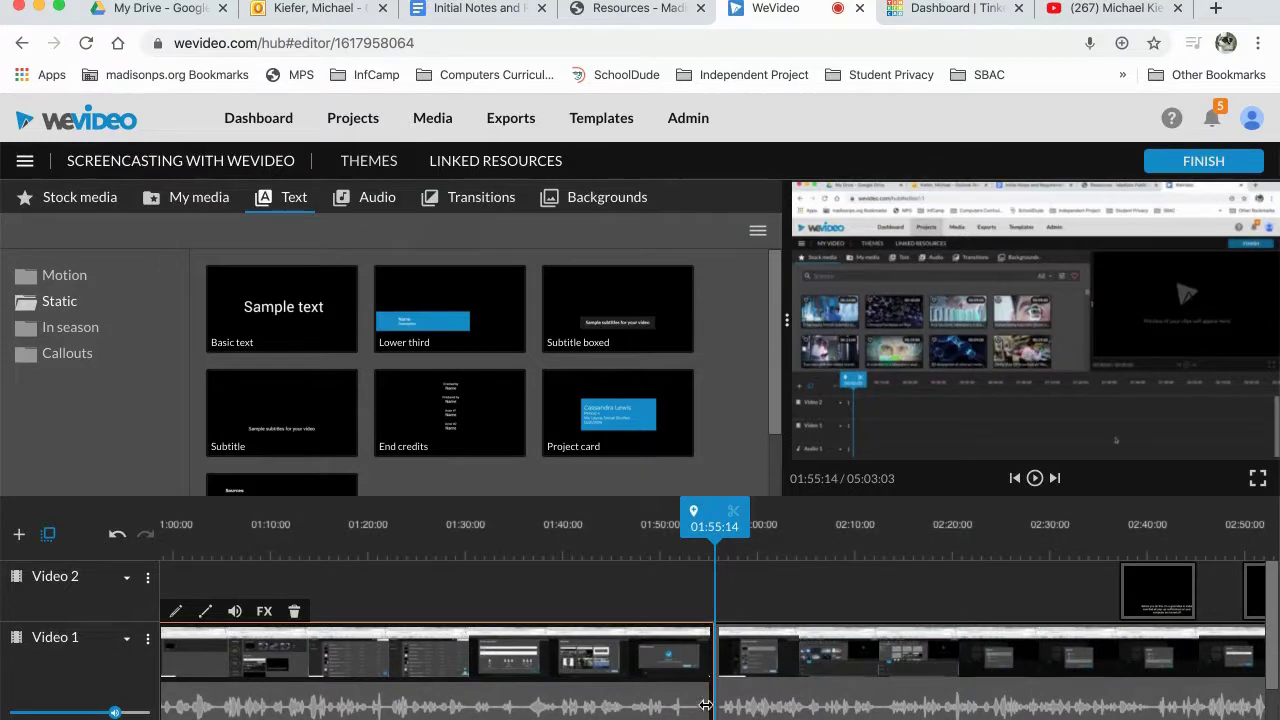
Step: Trim the end of the first split part back to 01:52:20 and move the second part up against it
left_click_drag(708, 697, 682, 693)
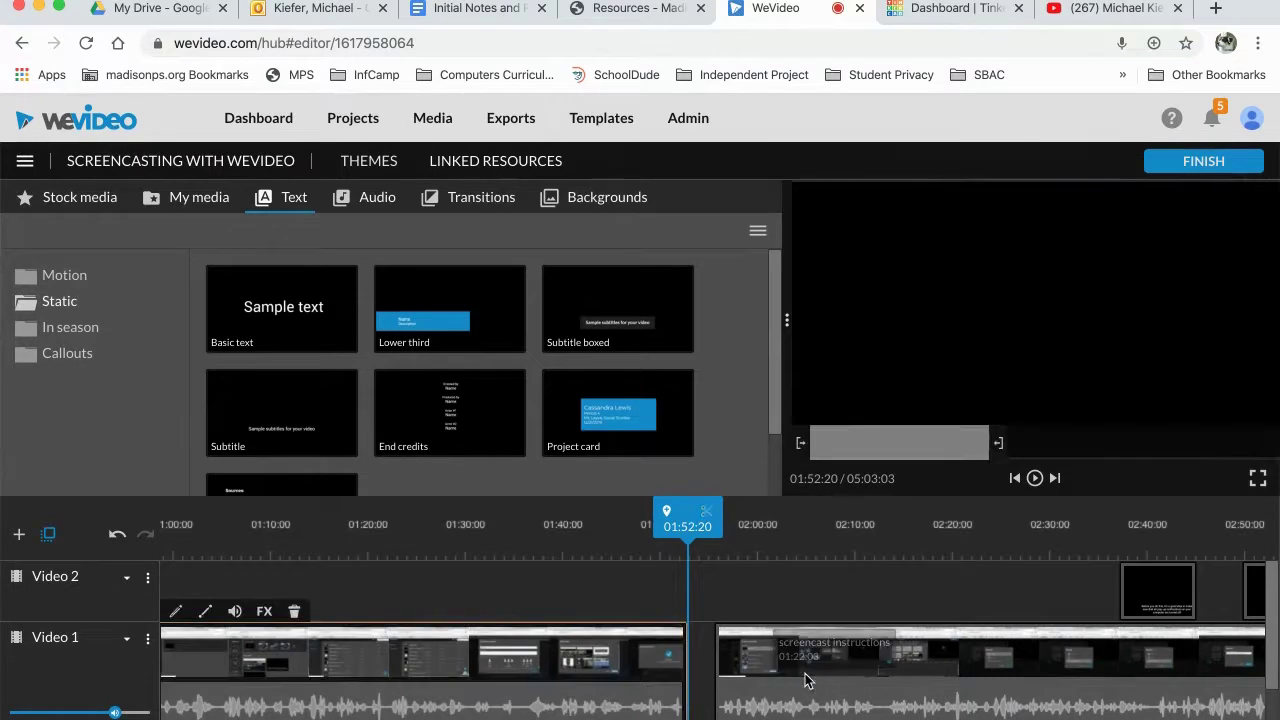
left_click(830, 698)
left_click_drag(814, 697, 806, 695)
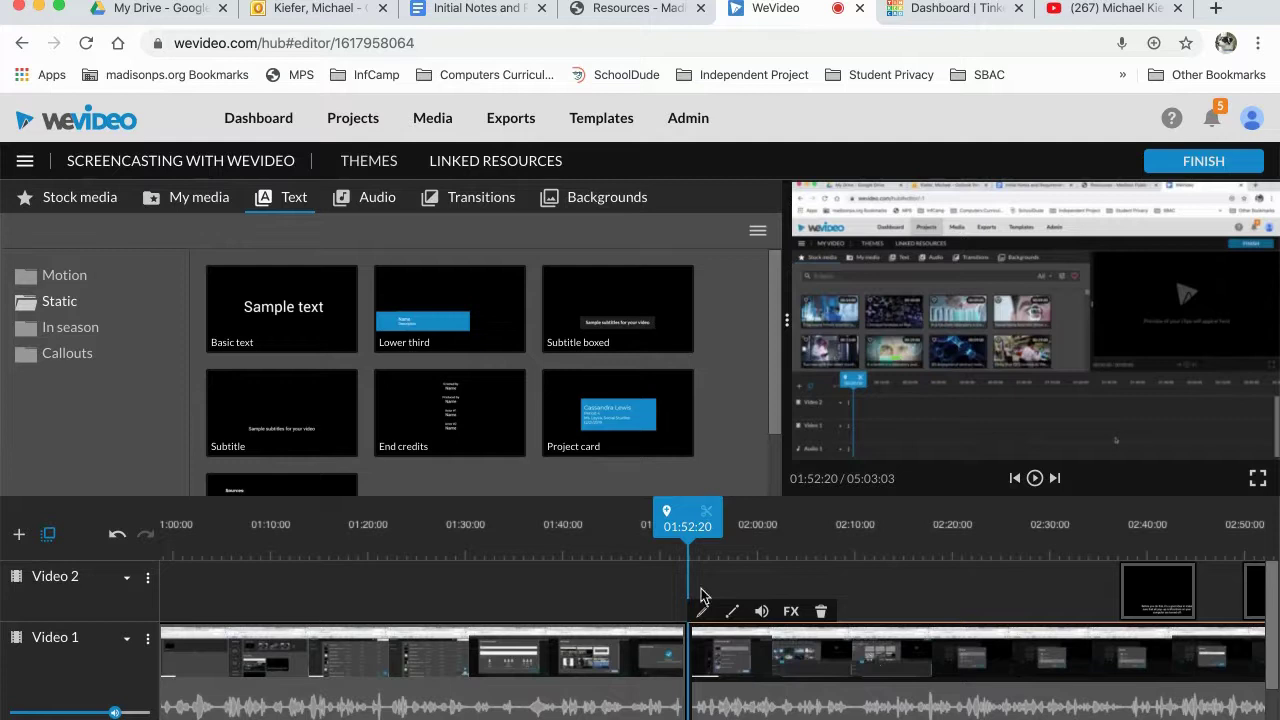
Step: Undo the move of the second split part and the trim of the first part
left_click(117, 537)
left_click(117, 537)
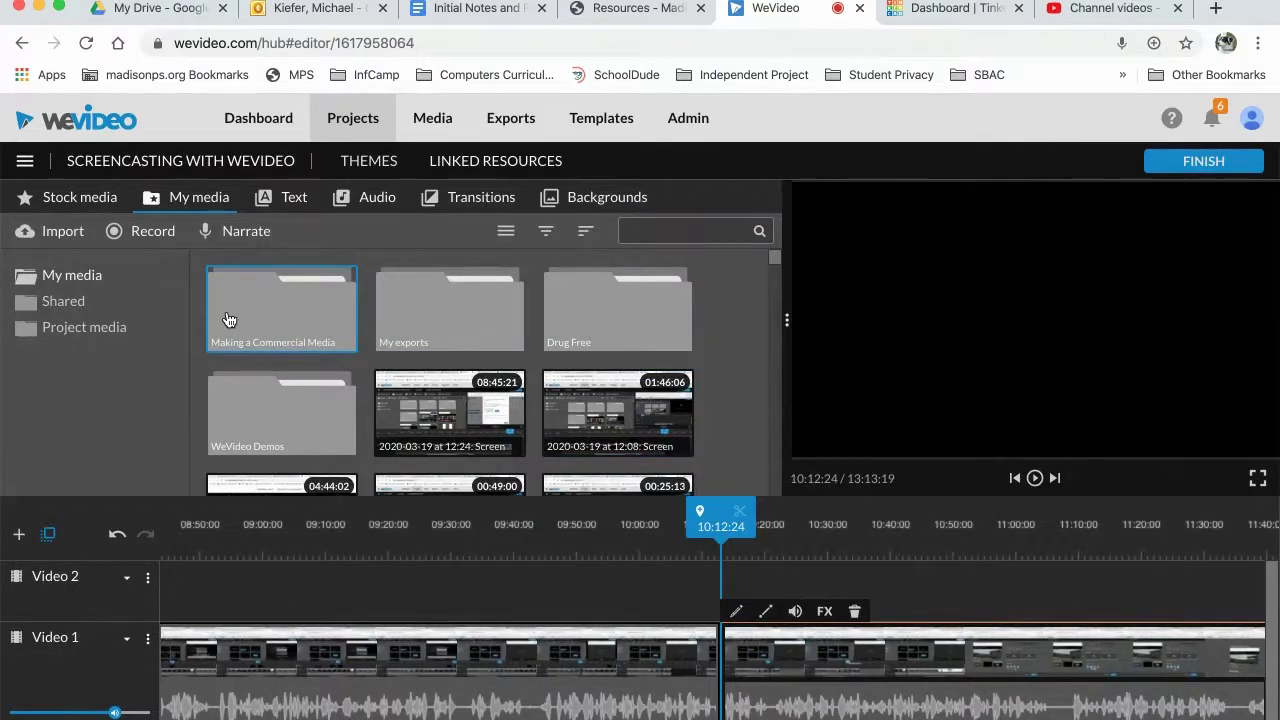
Step: Save the project, check its name in the rename dialog and accept Screencasting with WeVideo
left_click(25, 162)
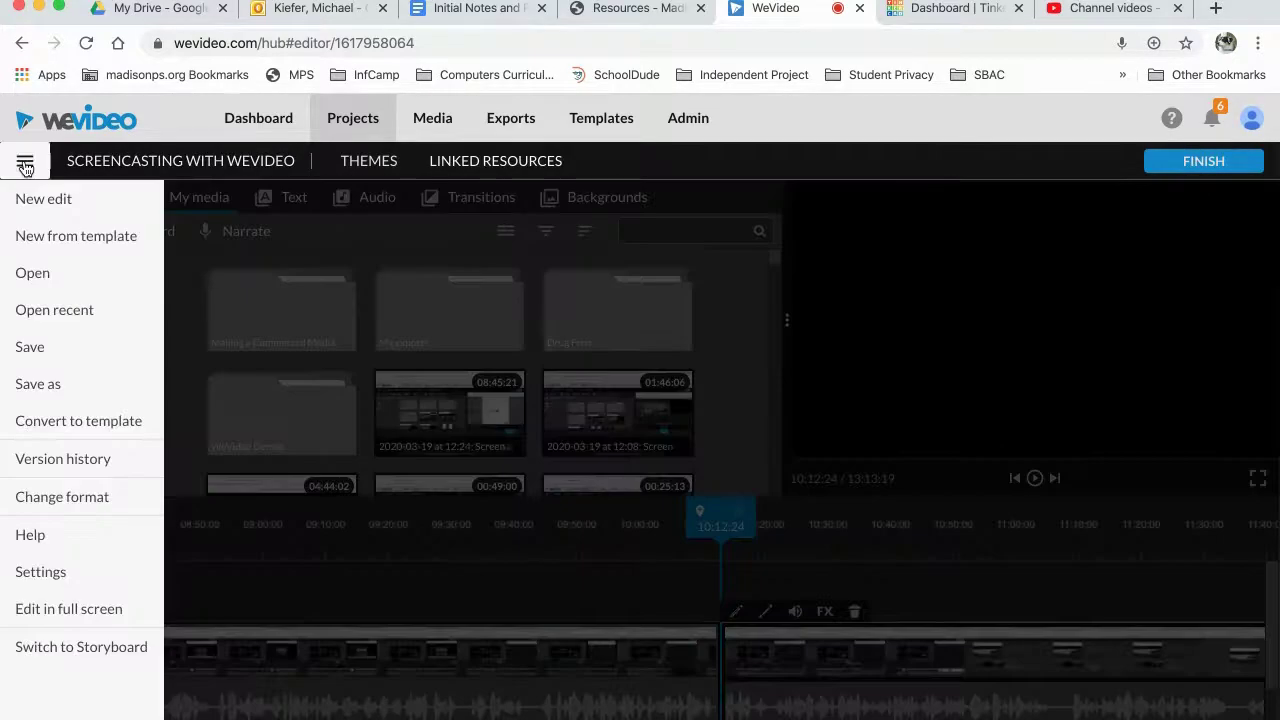
left_click(31, 349)
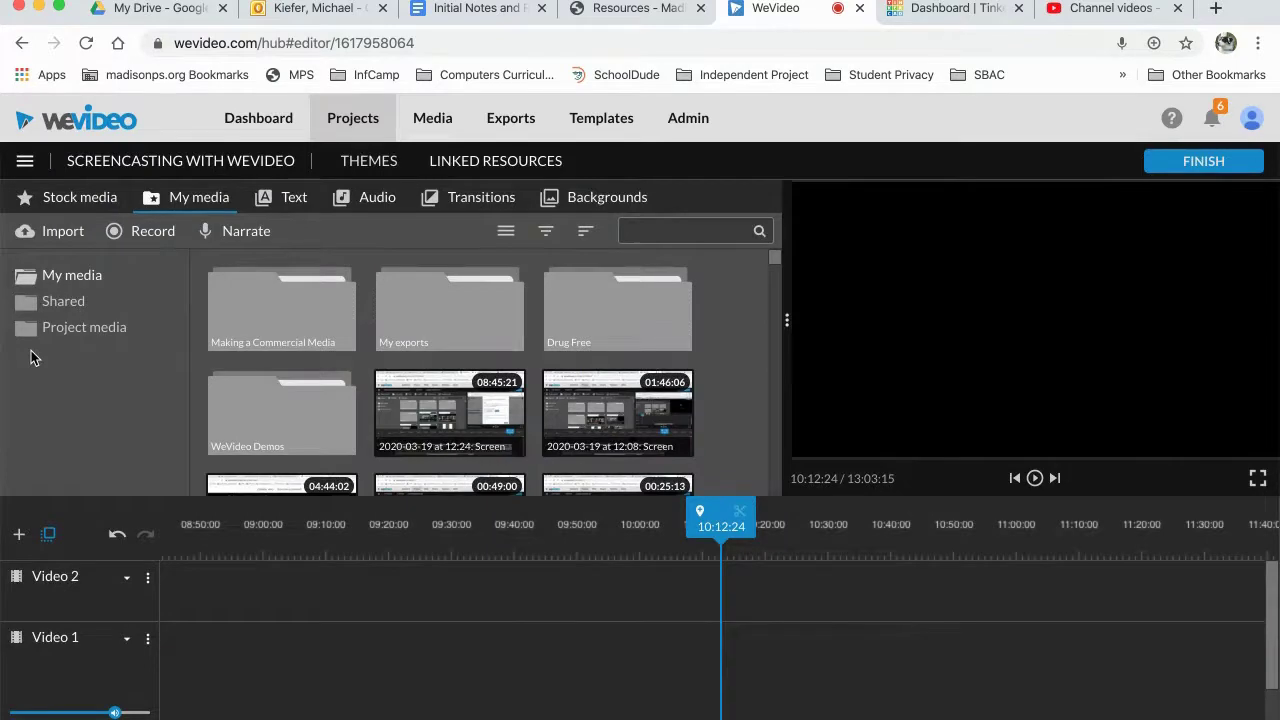
scroll(679, 630, "left", 5)
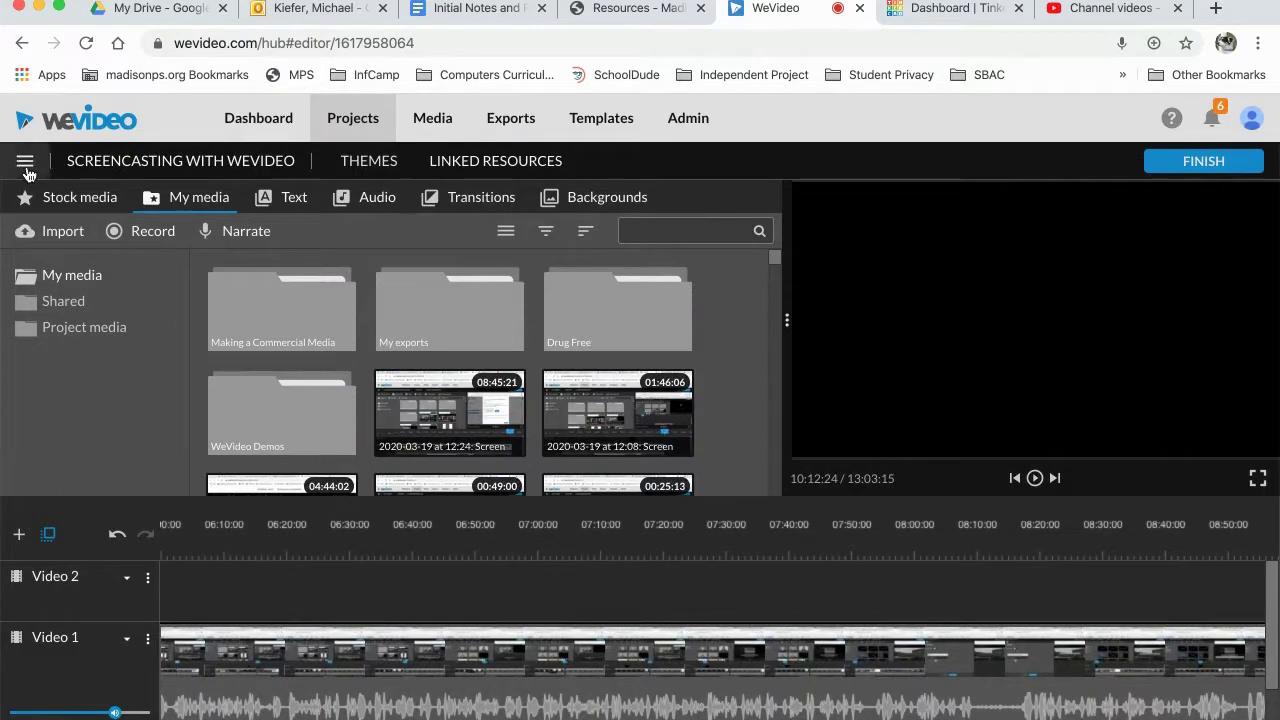
left_click(209, 161)
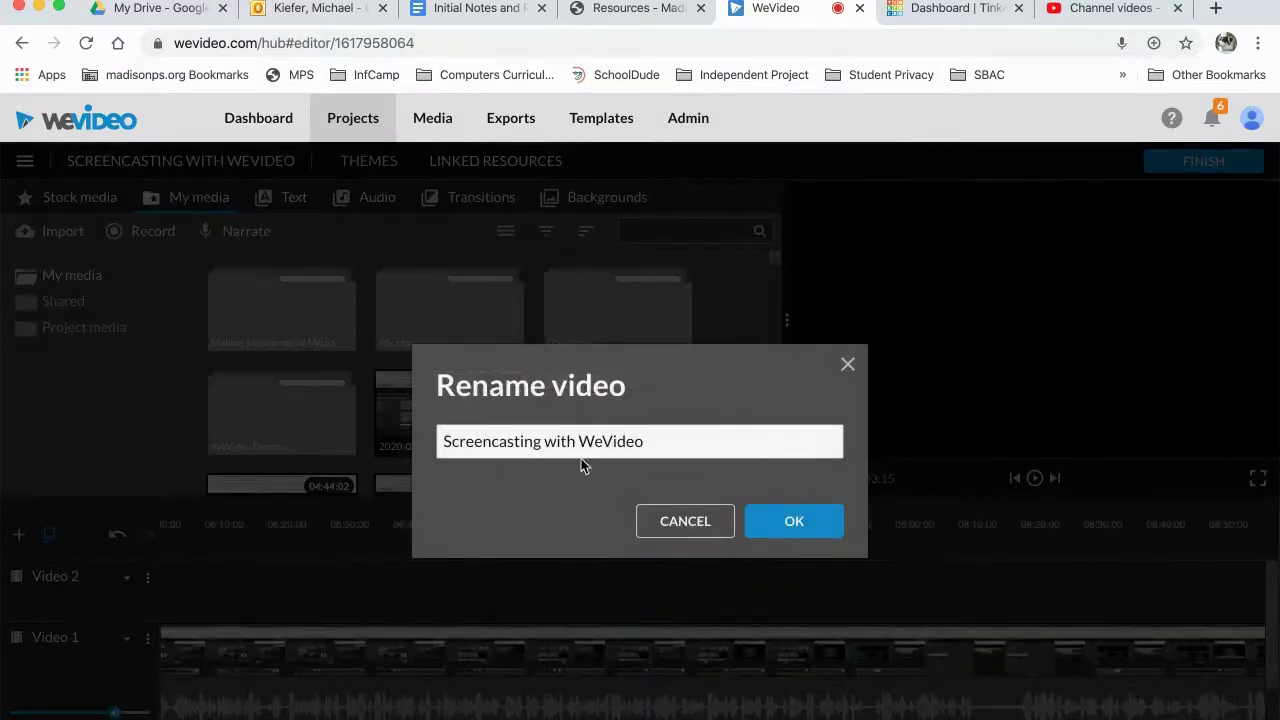
left_click(752, 526)
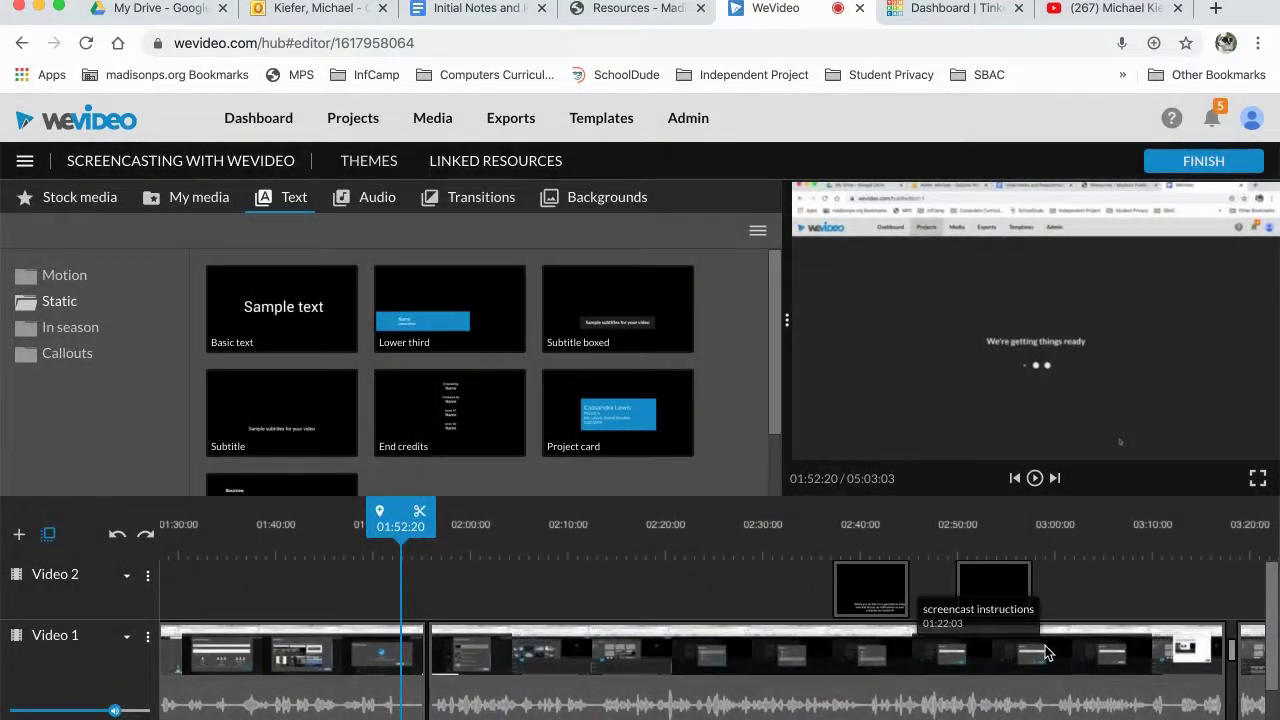
Step: Finish the edit to reach the export options and keep Screencasting with WeVideo as the video's title
scroll(985, 640, "right", 5)
scroll(1048, 652, "right", 3)
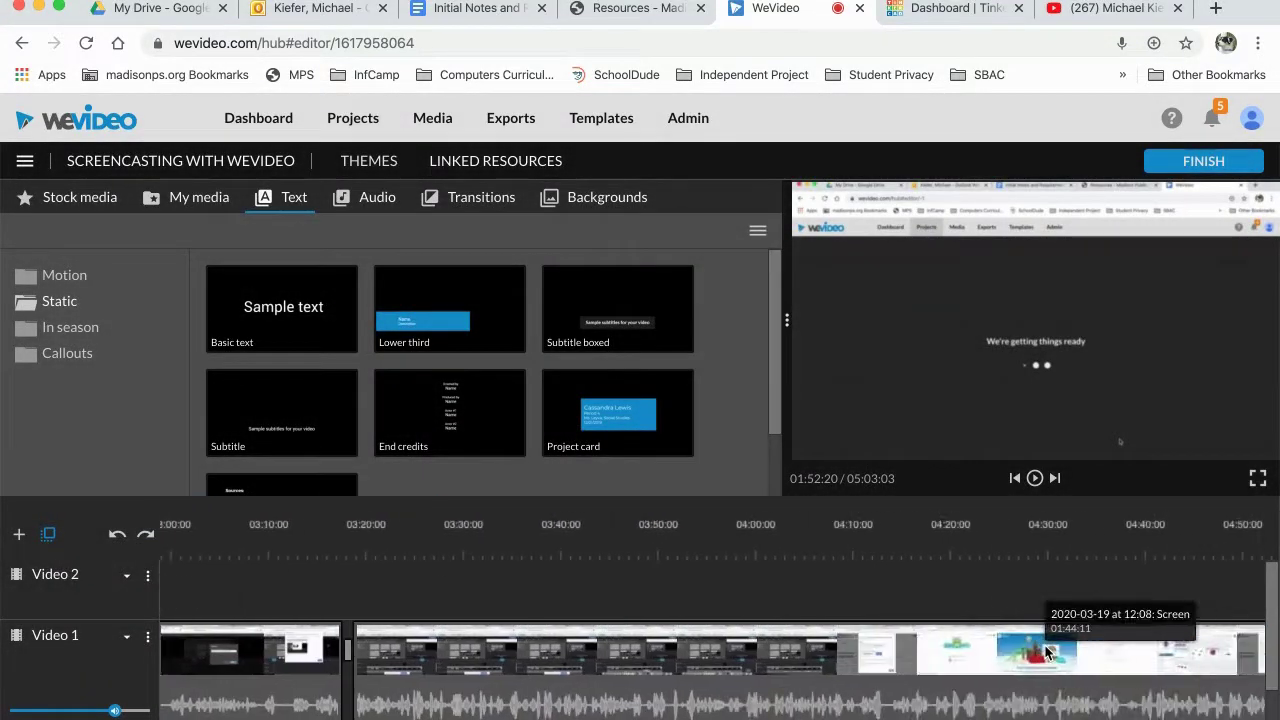
left_click(1190, 165)
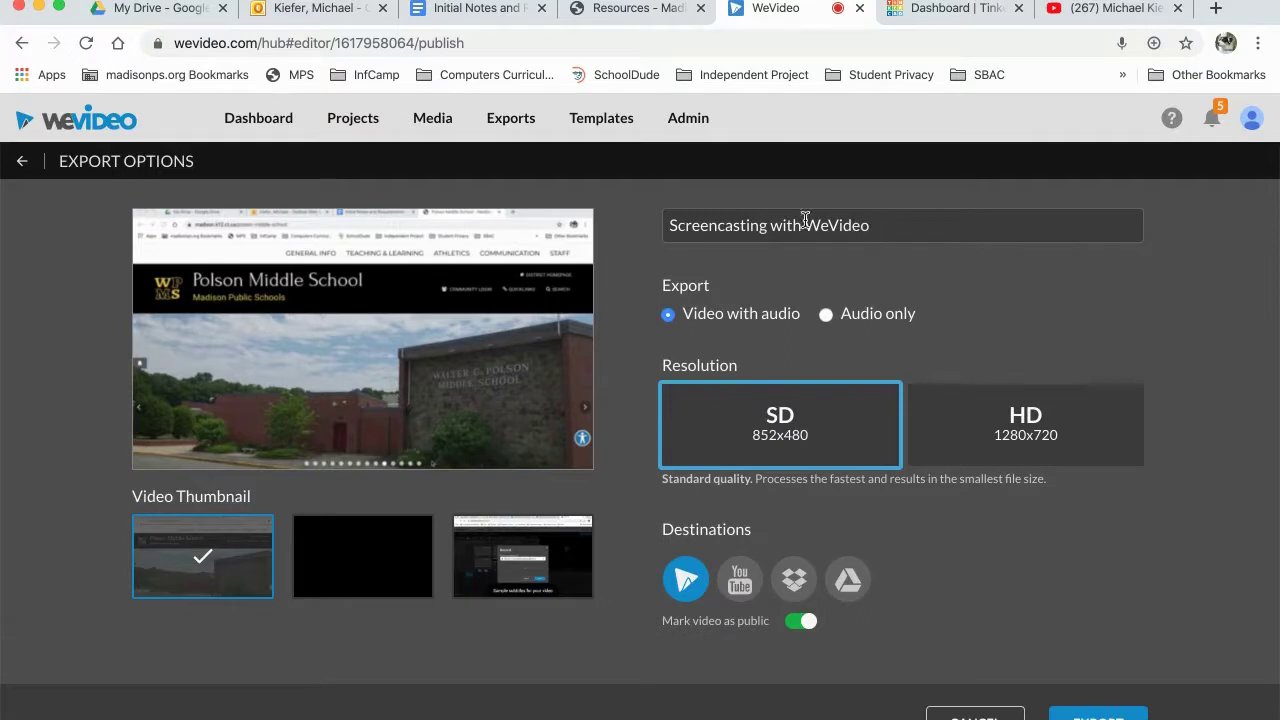
left_click(873, 222)
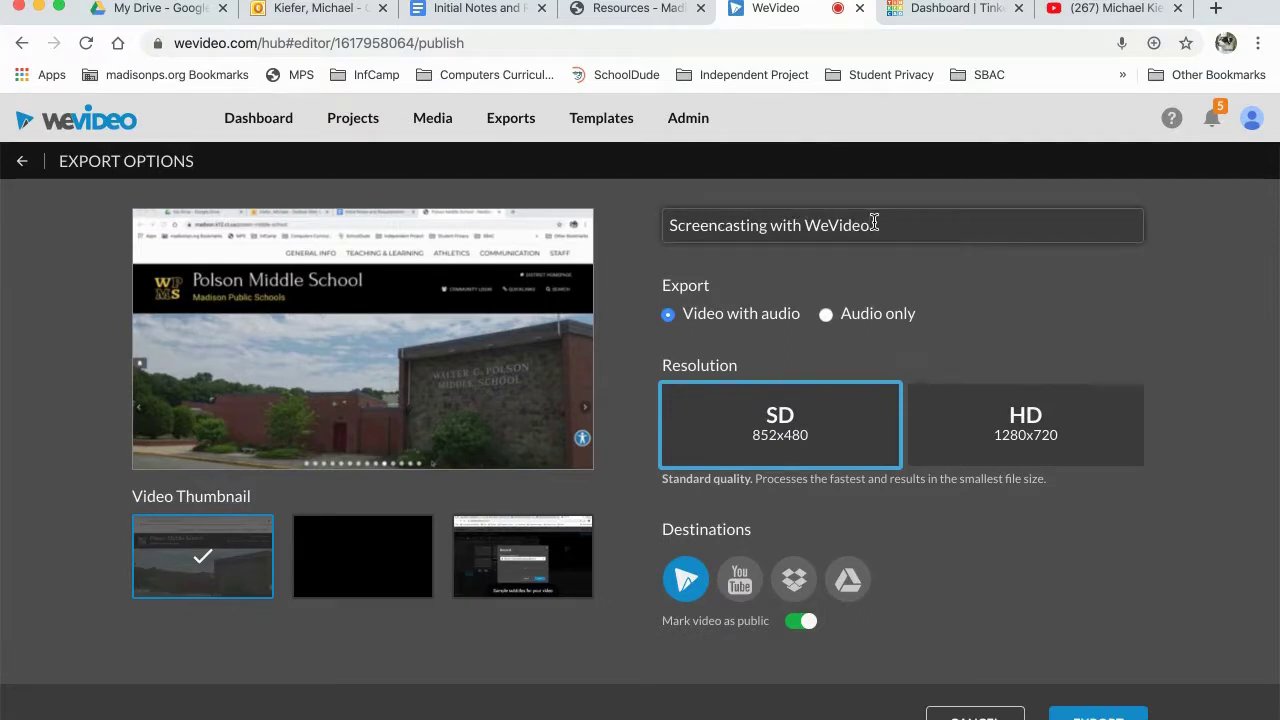
left_click(658, 228, "shift")
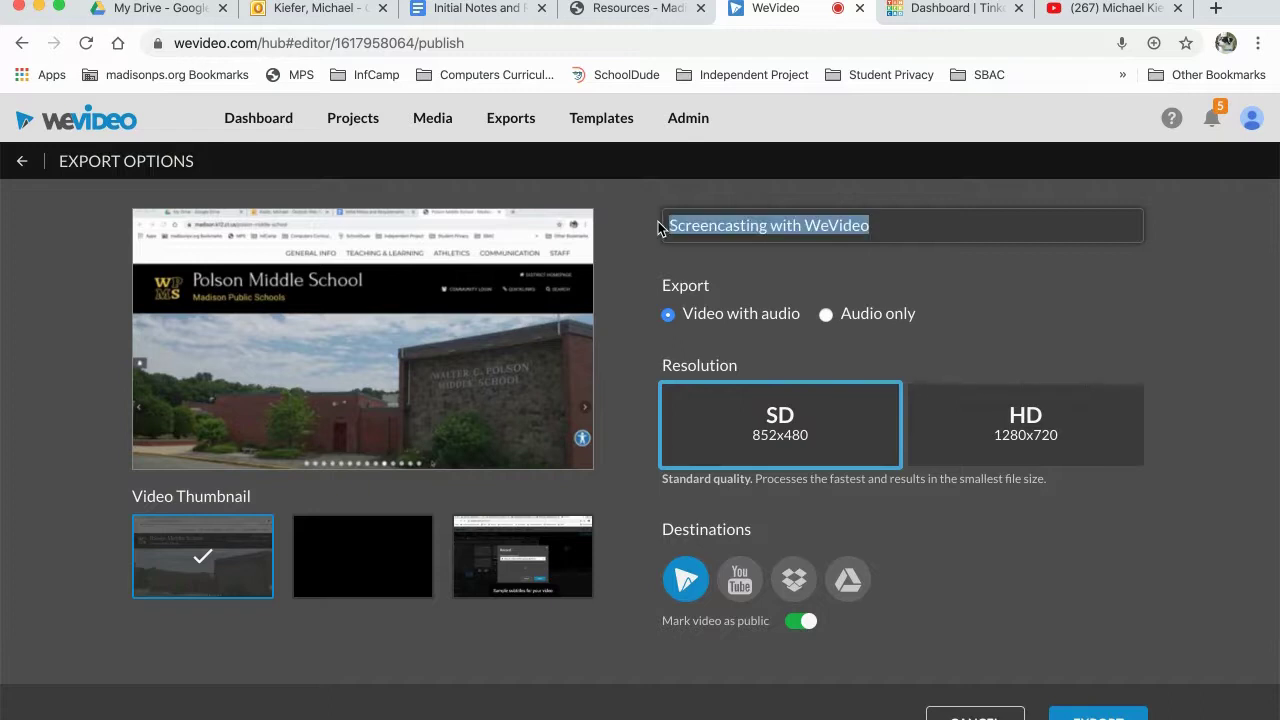
left_click(928, 228)
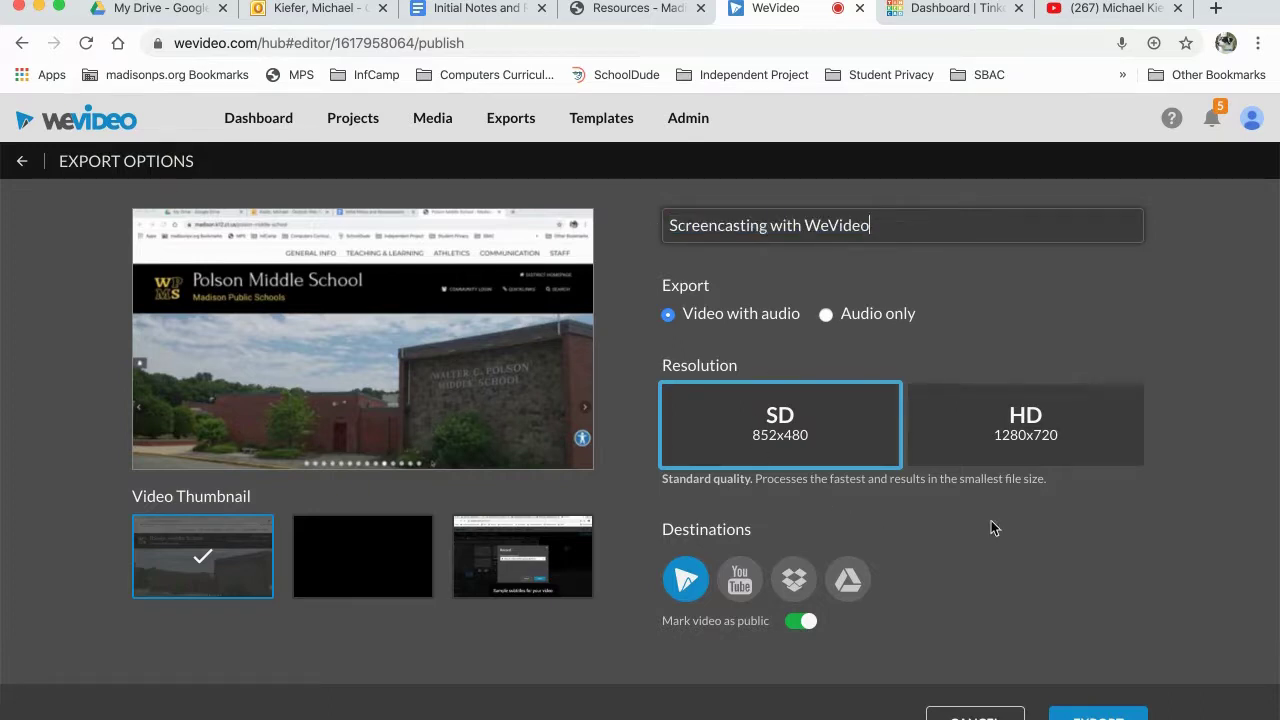
Step: Export the video in HD 1280x720, adding YouTube and Google Drive as destinations
left_click(1030, 440)
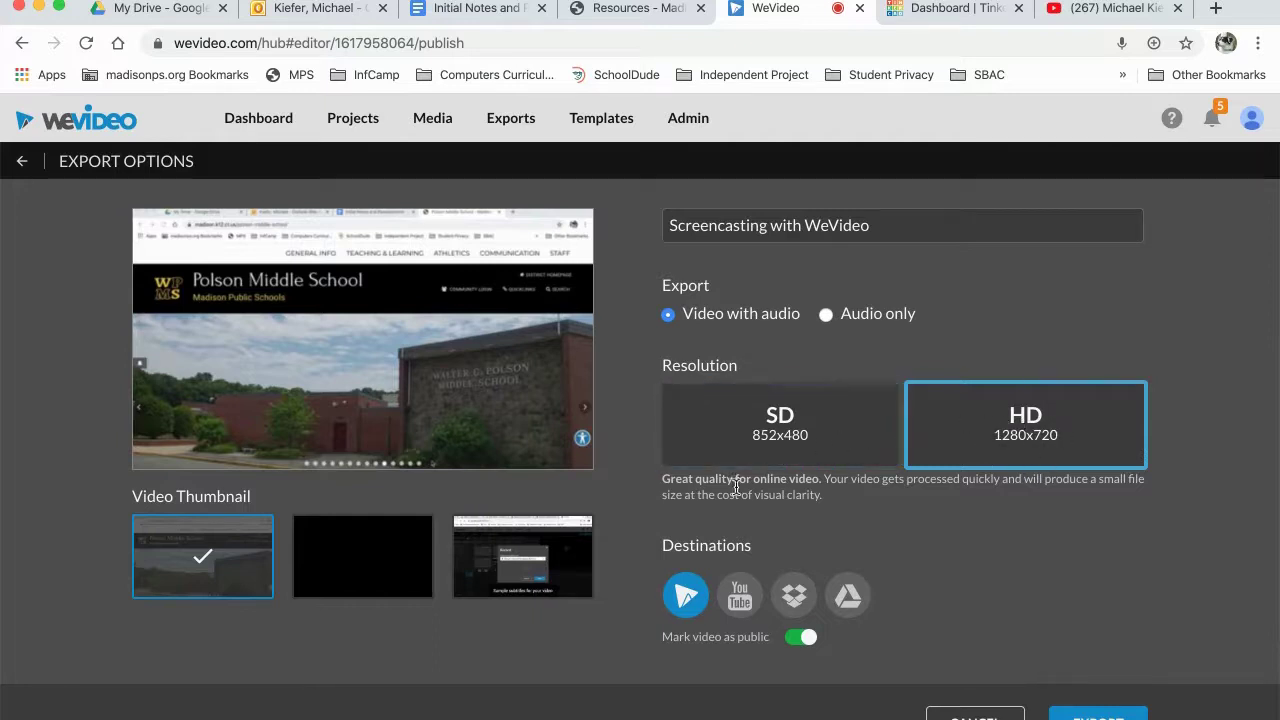
left_click(738, 608)
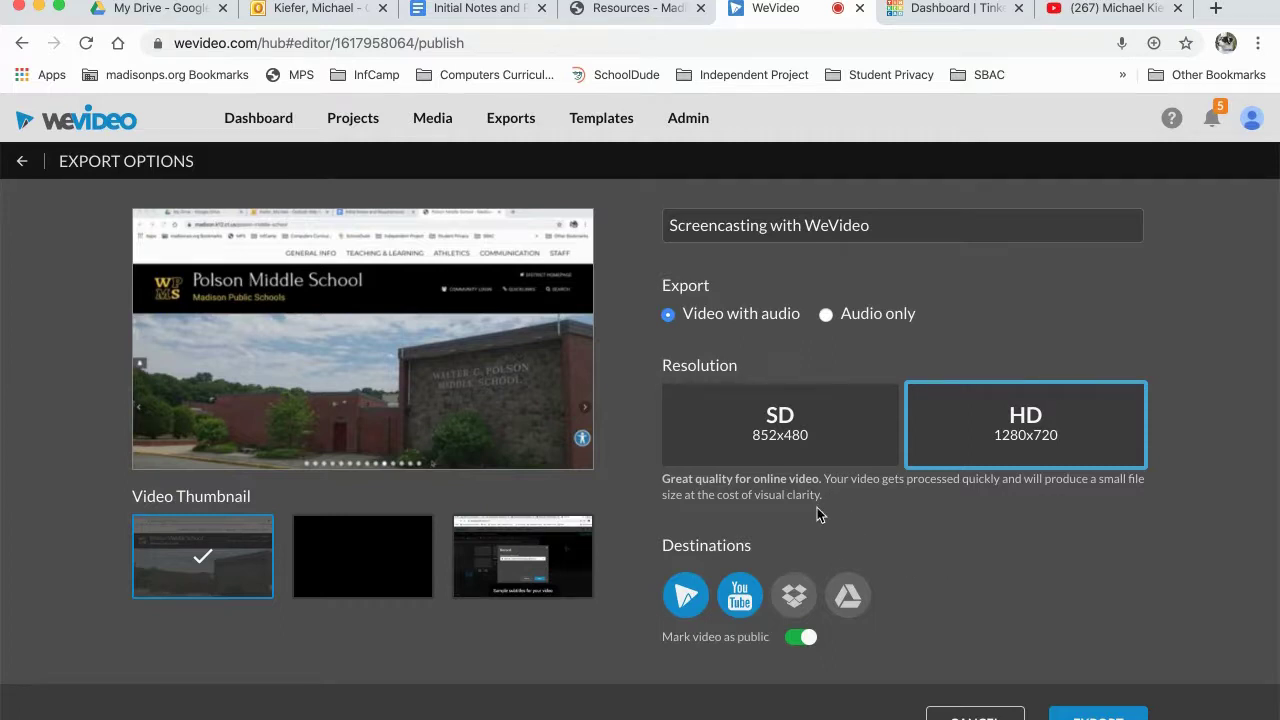
left_click(856, 597)
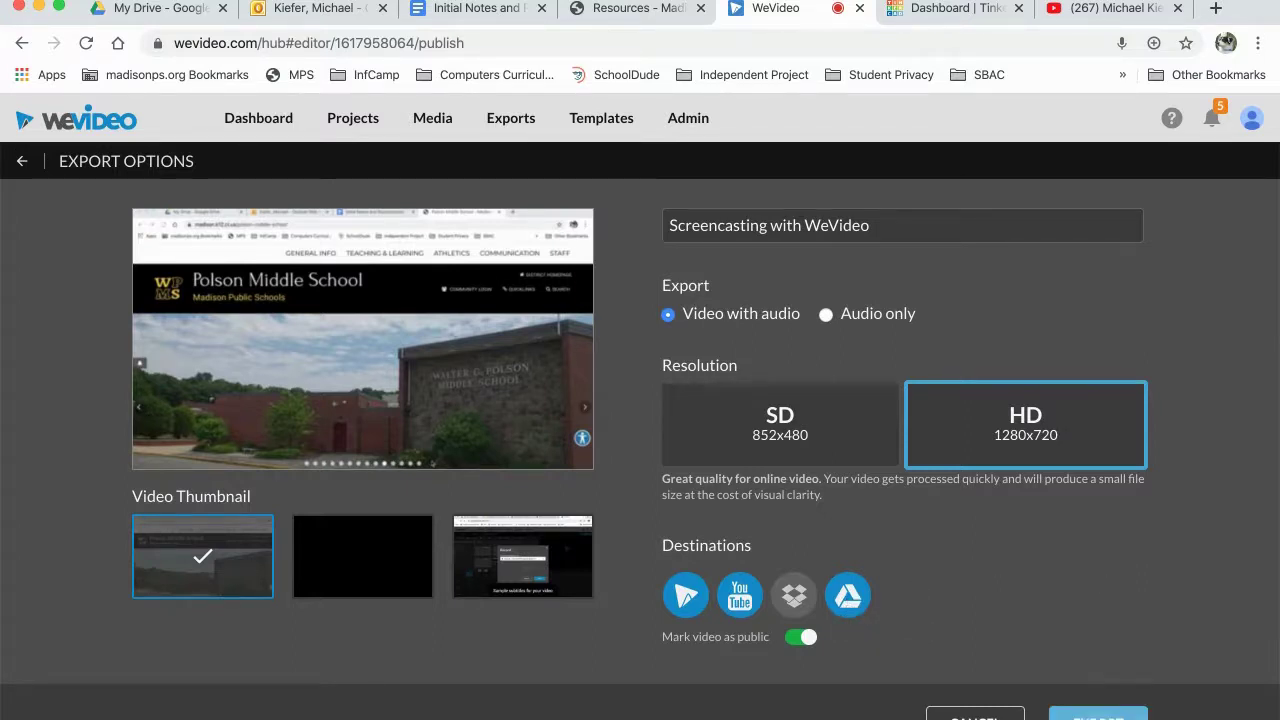
left_click(1098, 716)
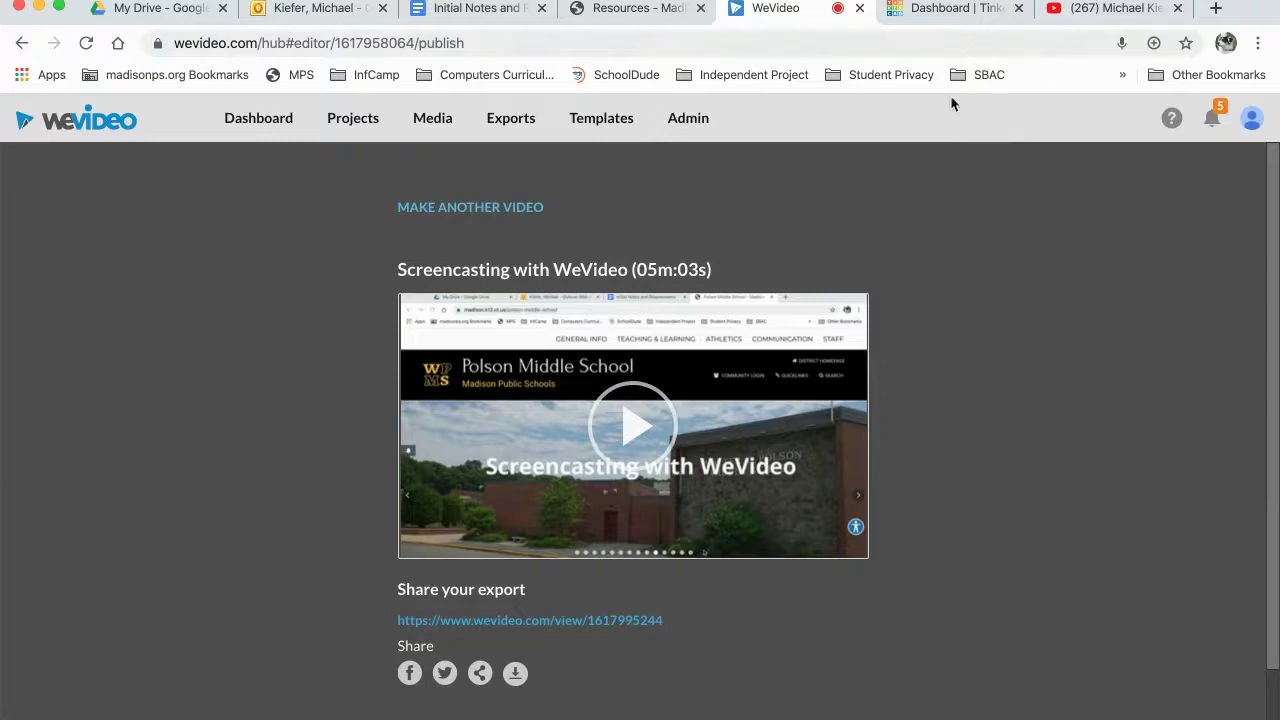
Step: Switch to YouTube, reload the account's own channel and play the uploaded Screencasting with WeVideo video
left_click(1083, 20)
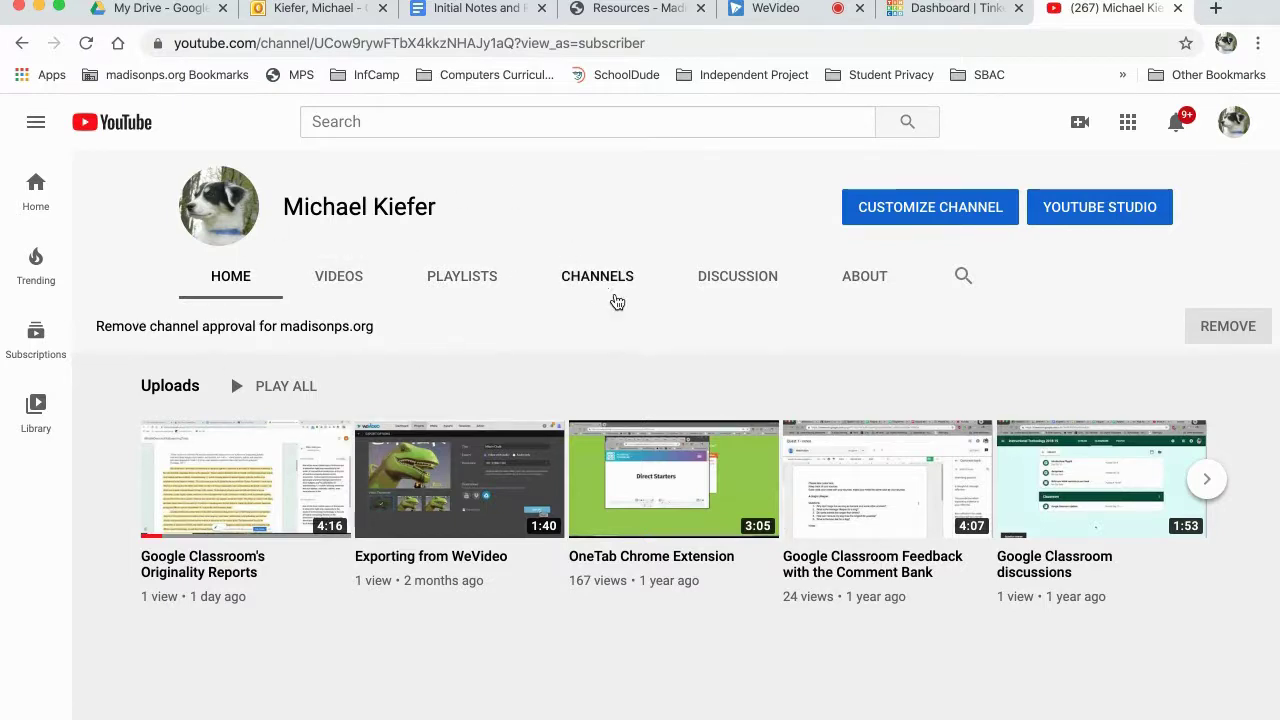
left_click(1231, 132)
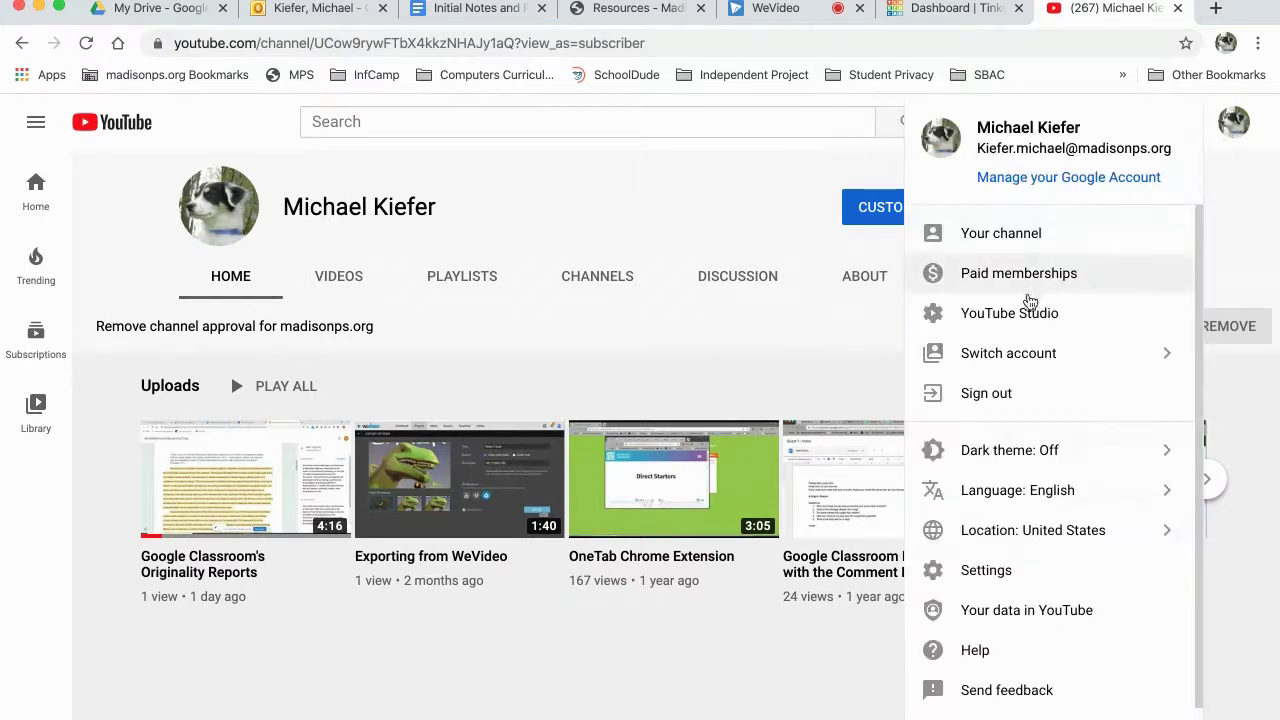
left_click(988, 236)
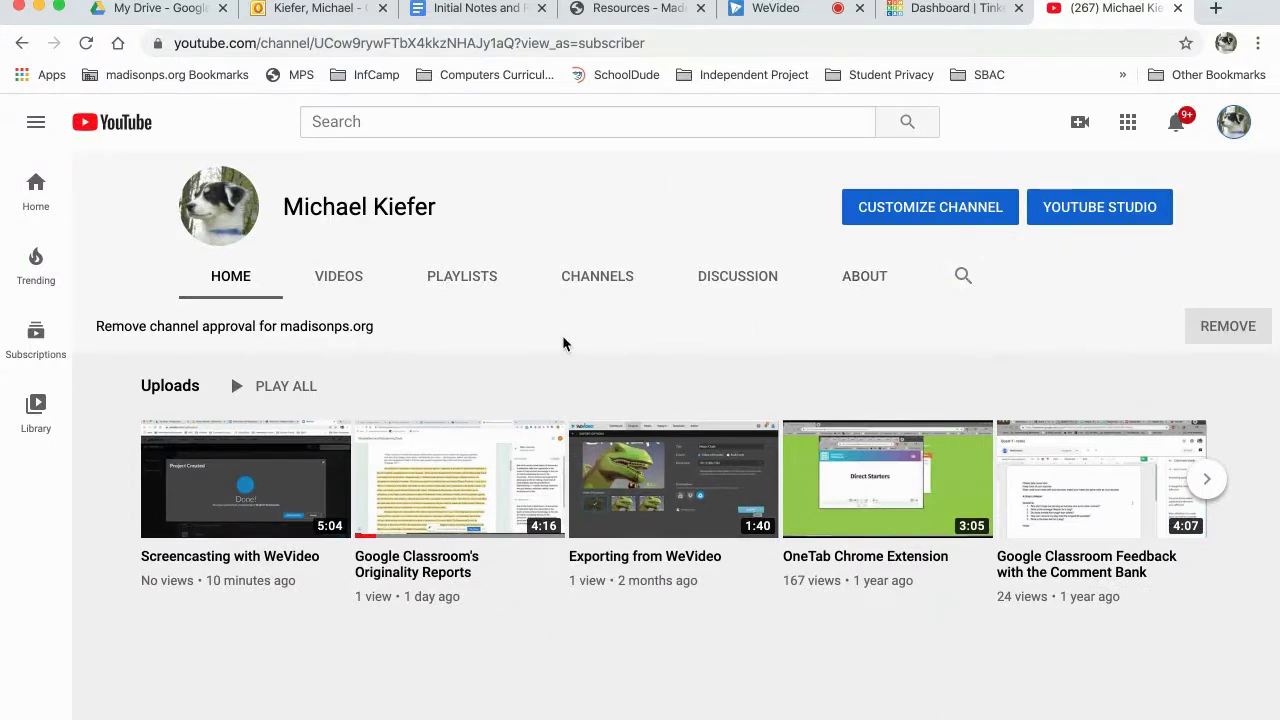
mouse_move(242, 499)
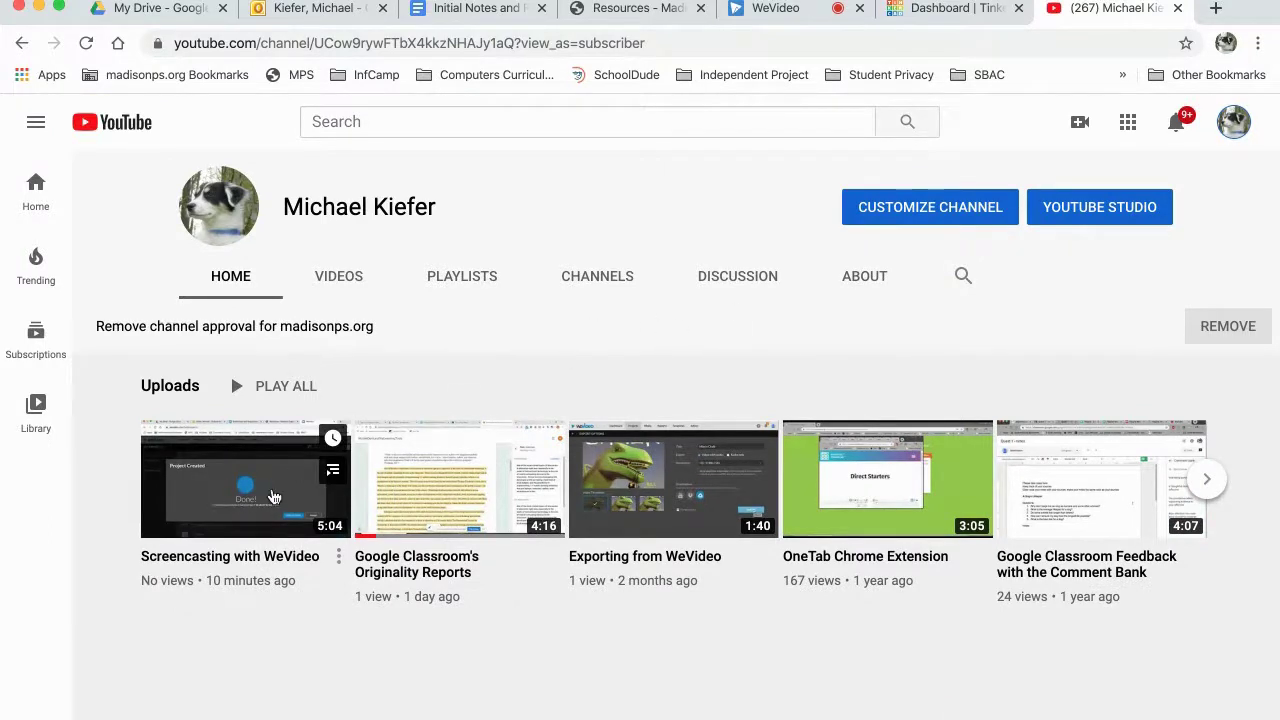
left_click(274, 496)
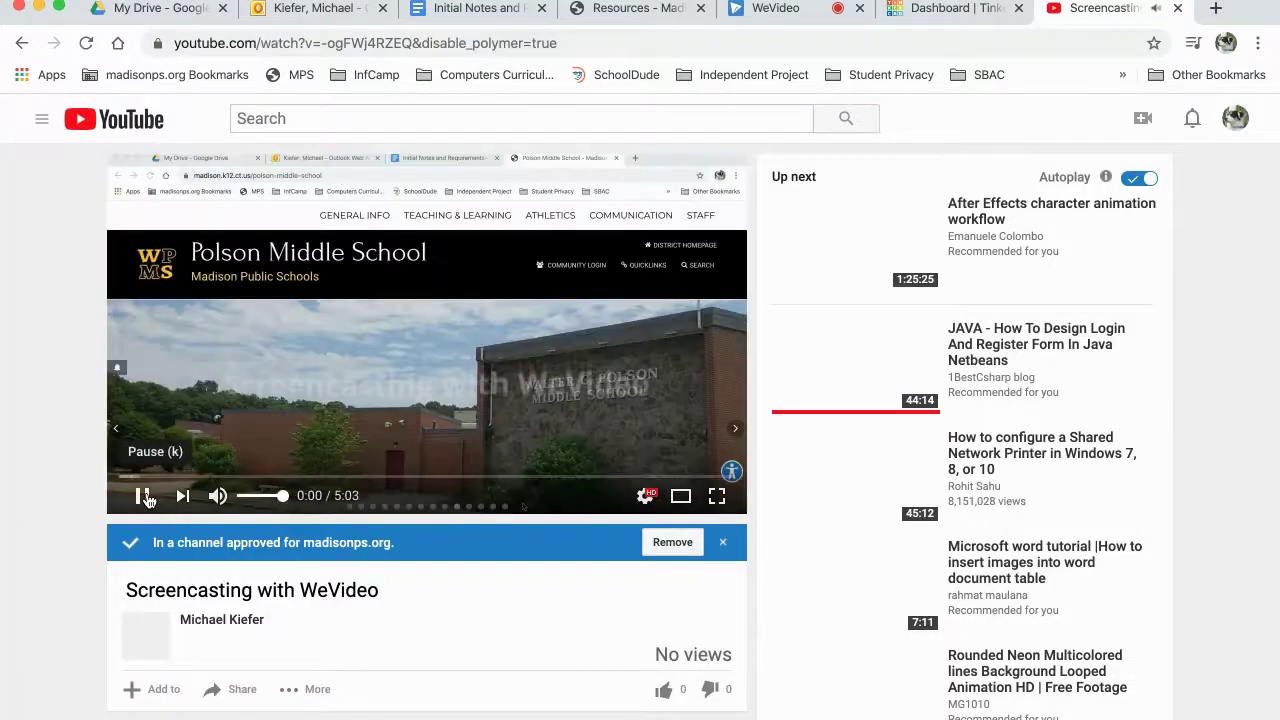
Step: Pause the uploaded Screencasting with WeVideo video and copy its YouTube share link
left_click(146, 496)
scroll(99, 571, "down", 1)
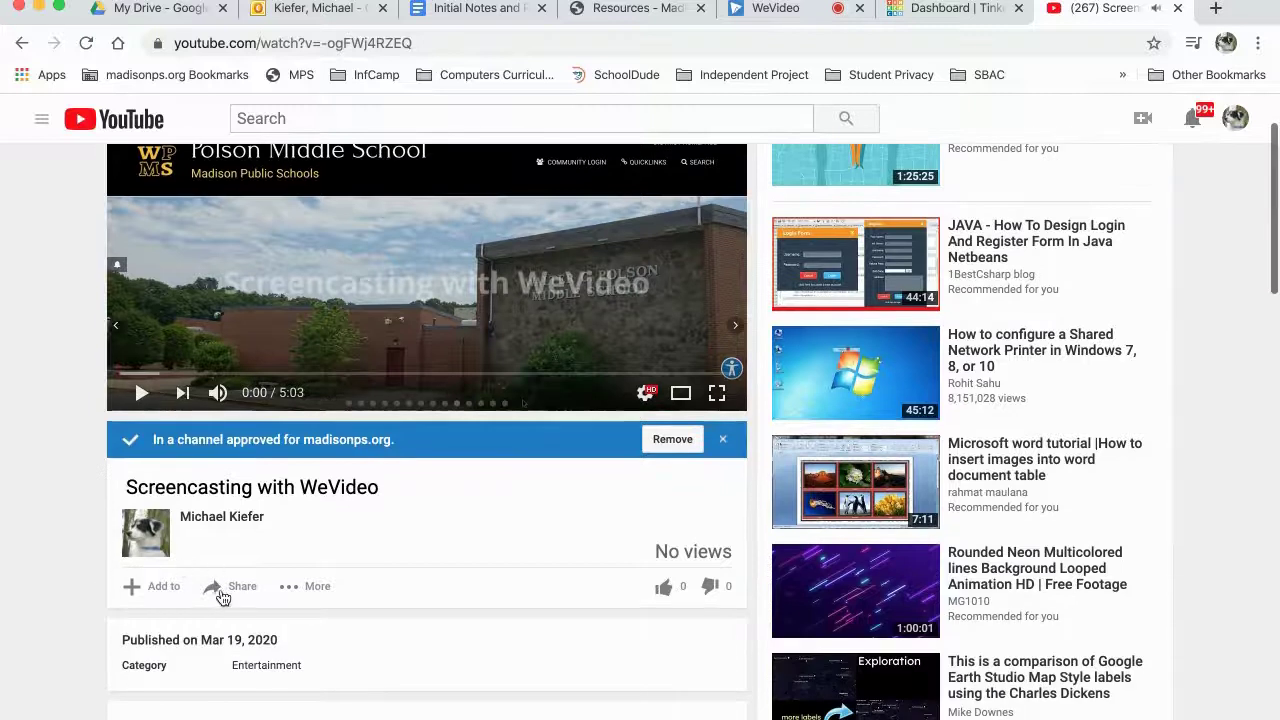
left_click(225, 588)
scroll(225, 598, "down", 2)
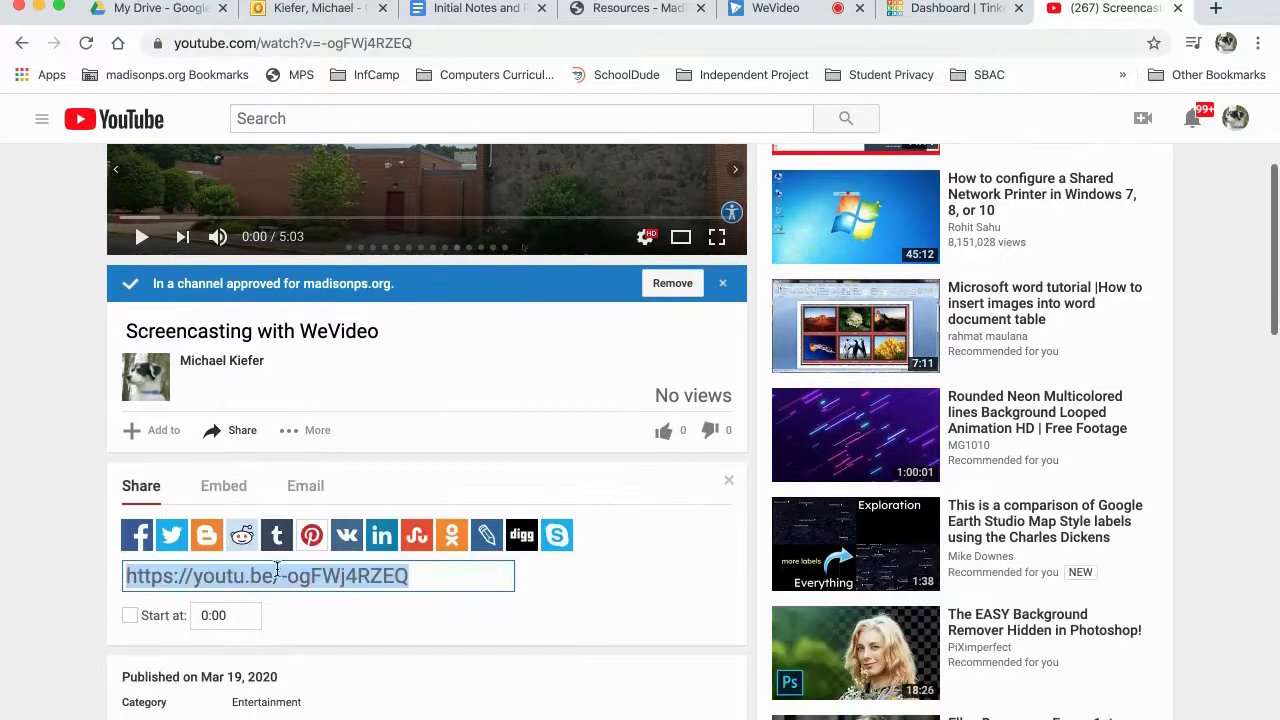
right_click(266, 578)
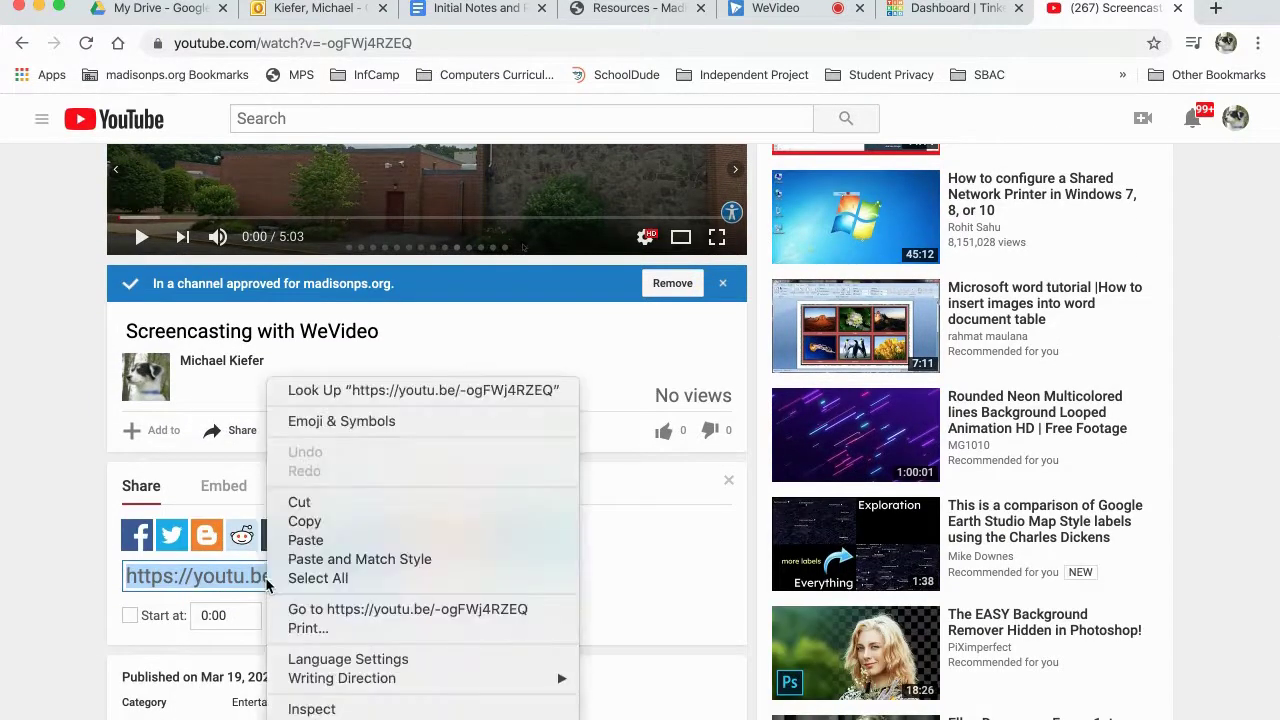
left_click(326, 524)
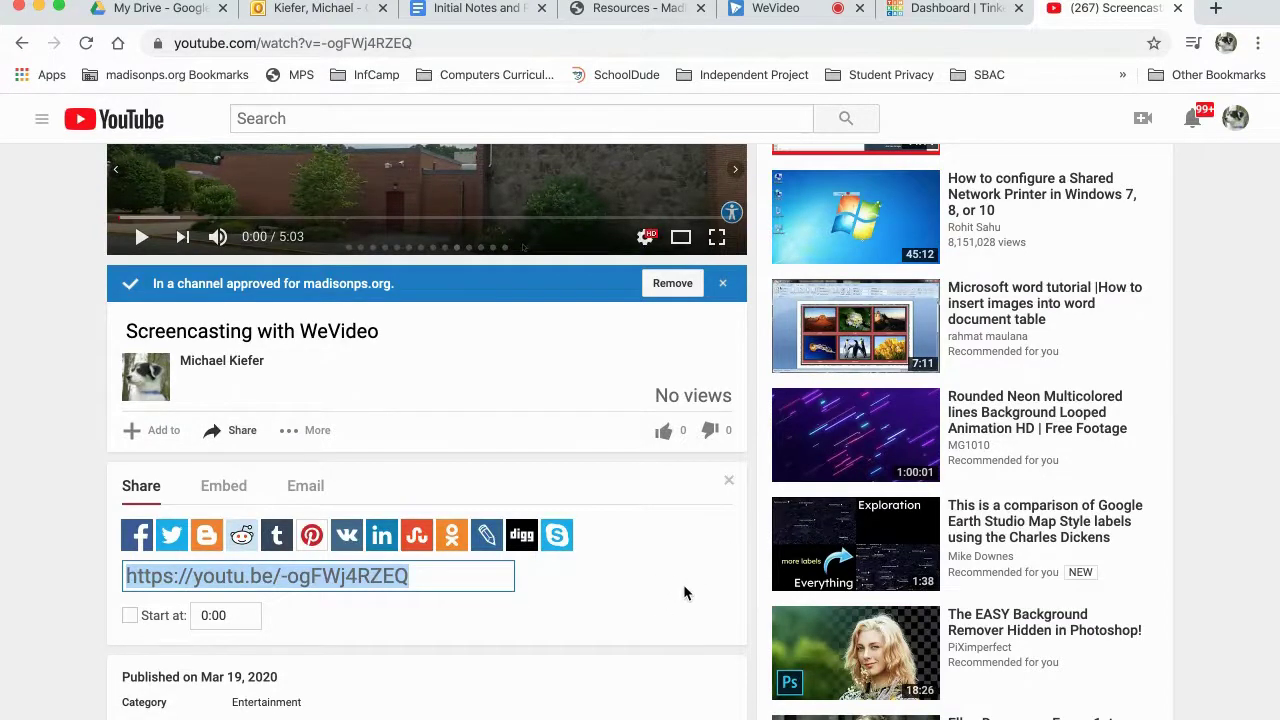
scroll(683, 584, "up", 2)
scroll(684, 591, "up", 1)
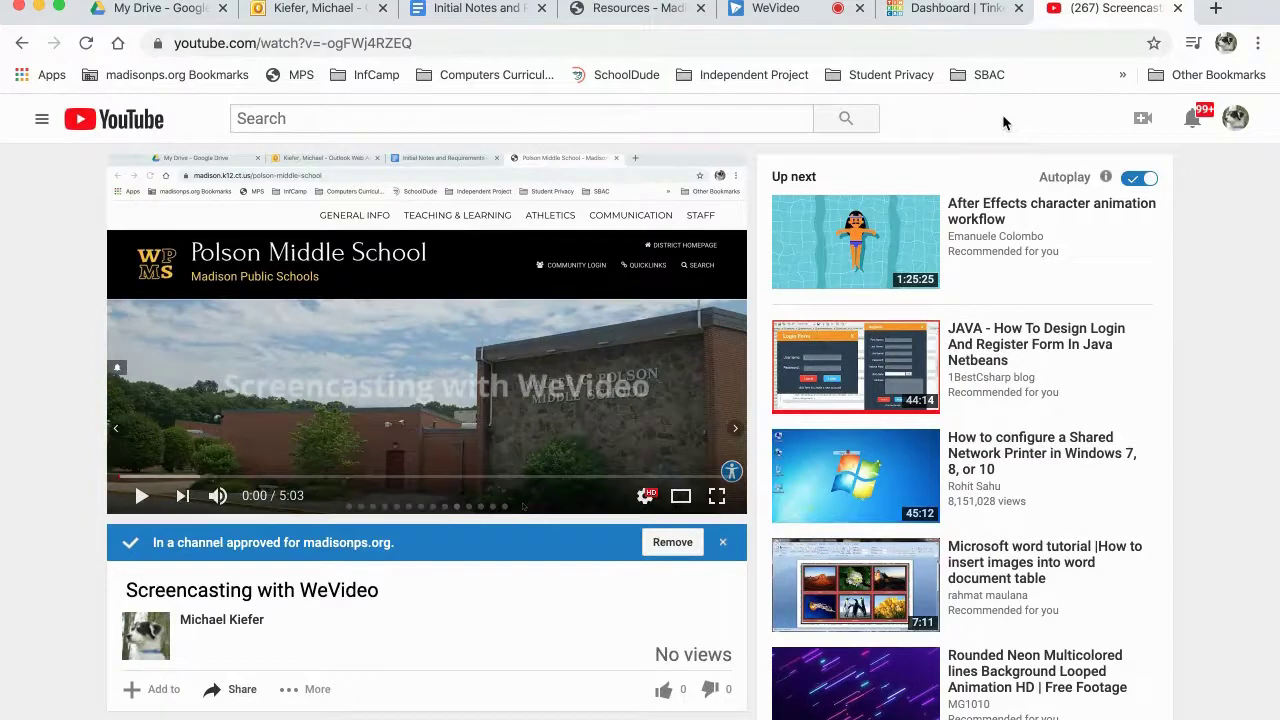
left_click(22, 45)
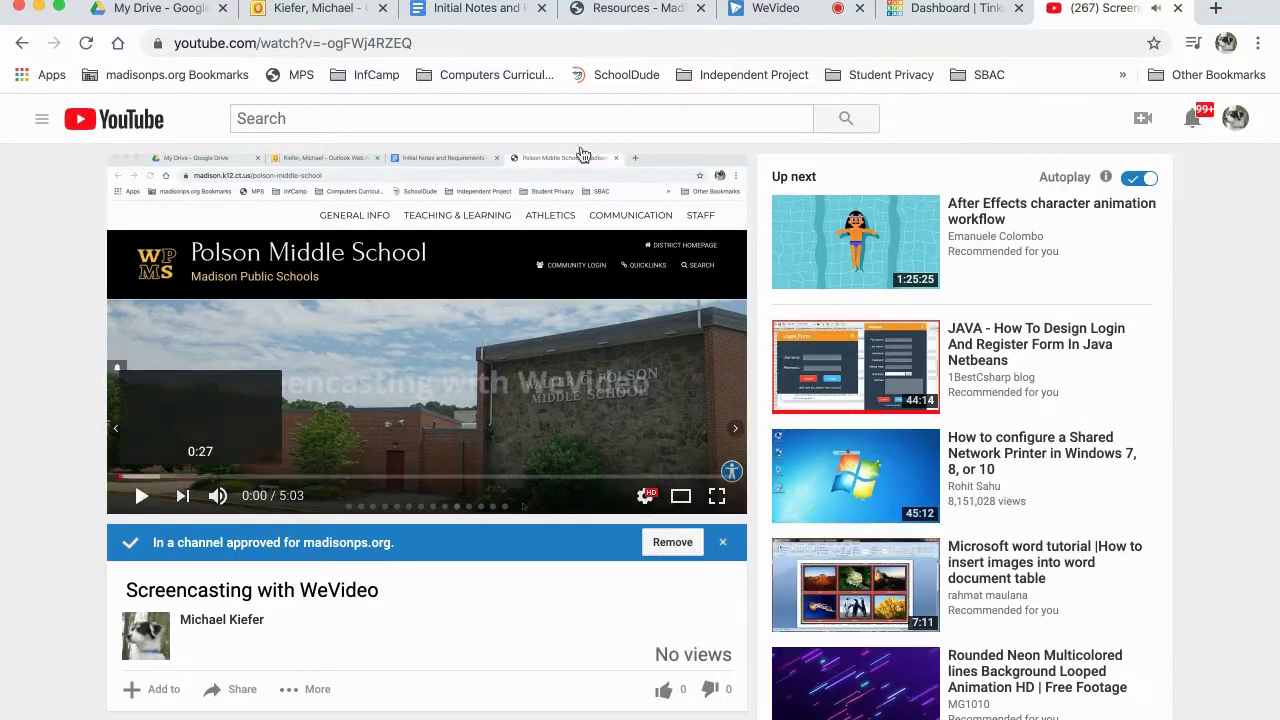
Step: Switch to WeVideo, reopen the Screencasting with WeVideo edit from the Student Screencasts project and show the end of its timeline
left_click(772, 10)
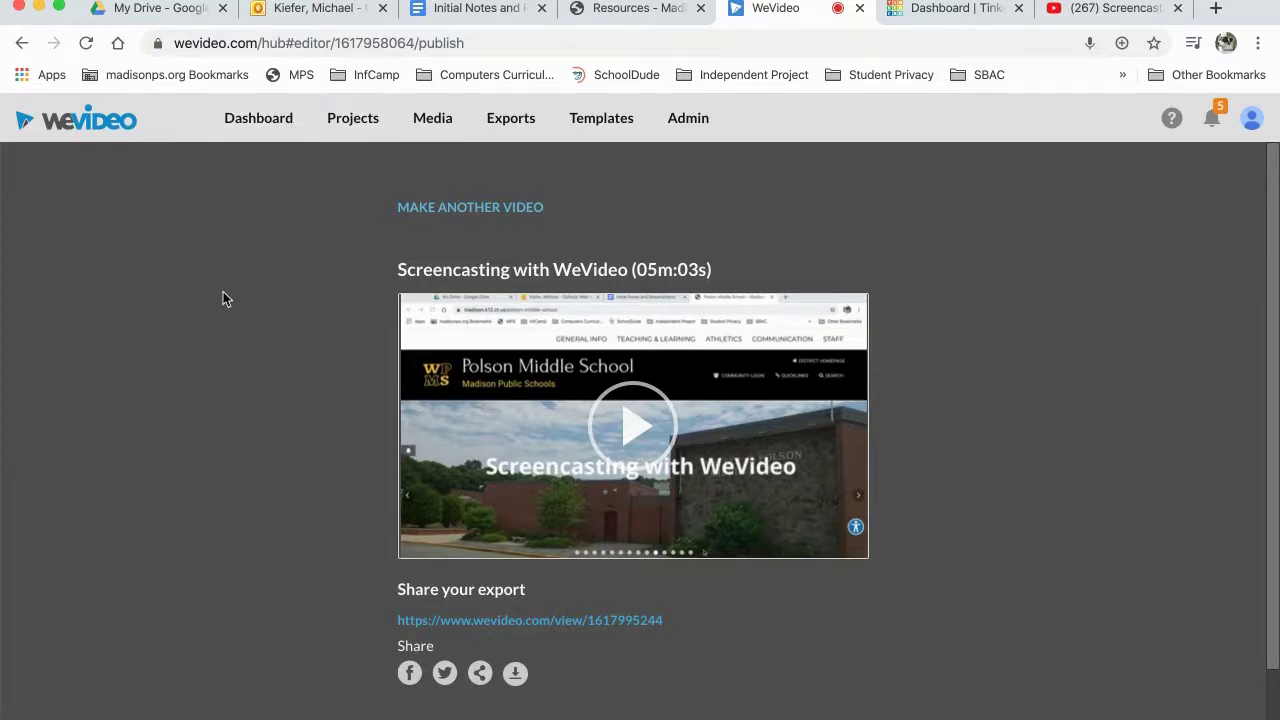
left_click(342, 133)
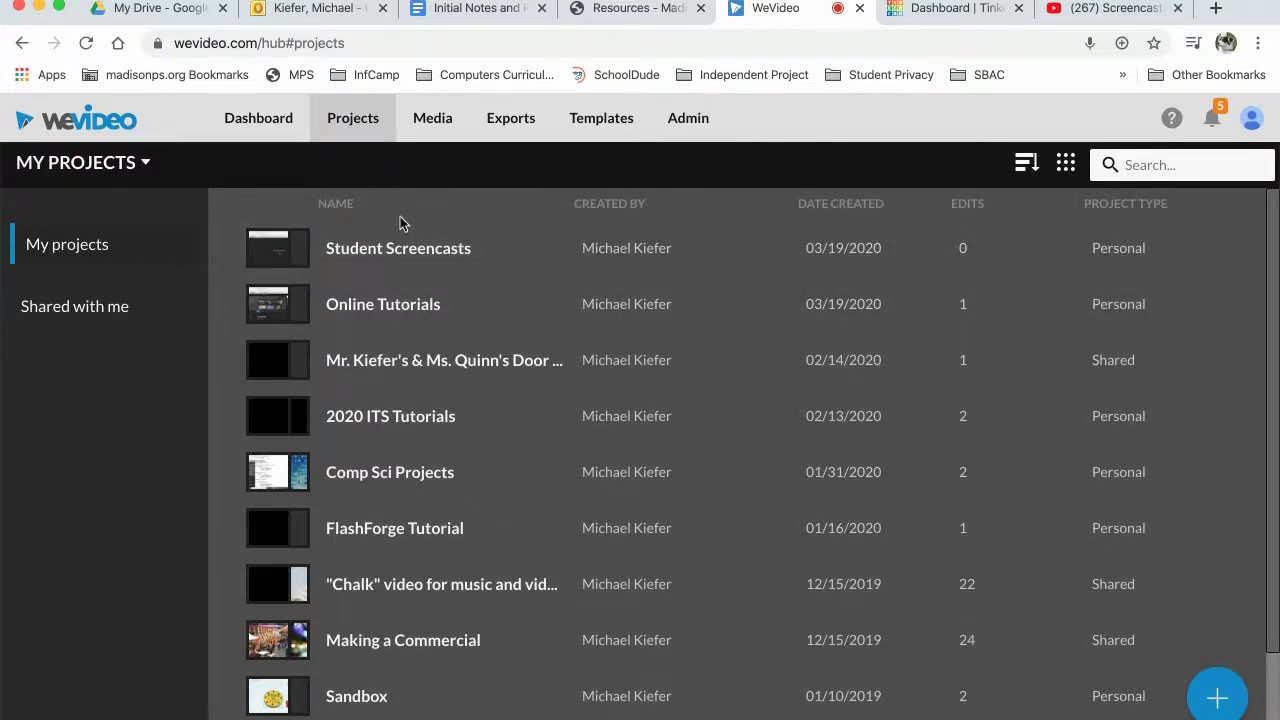
left_click(384, 312)
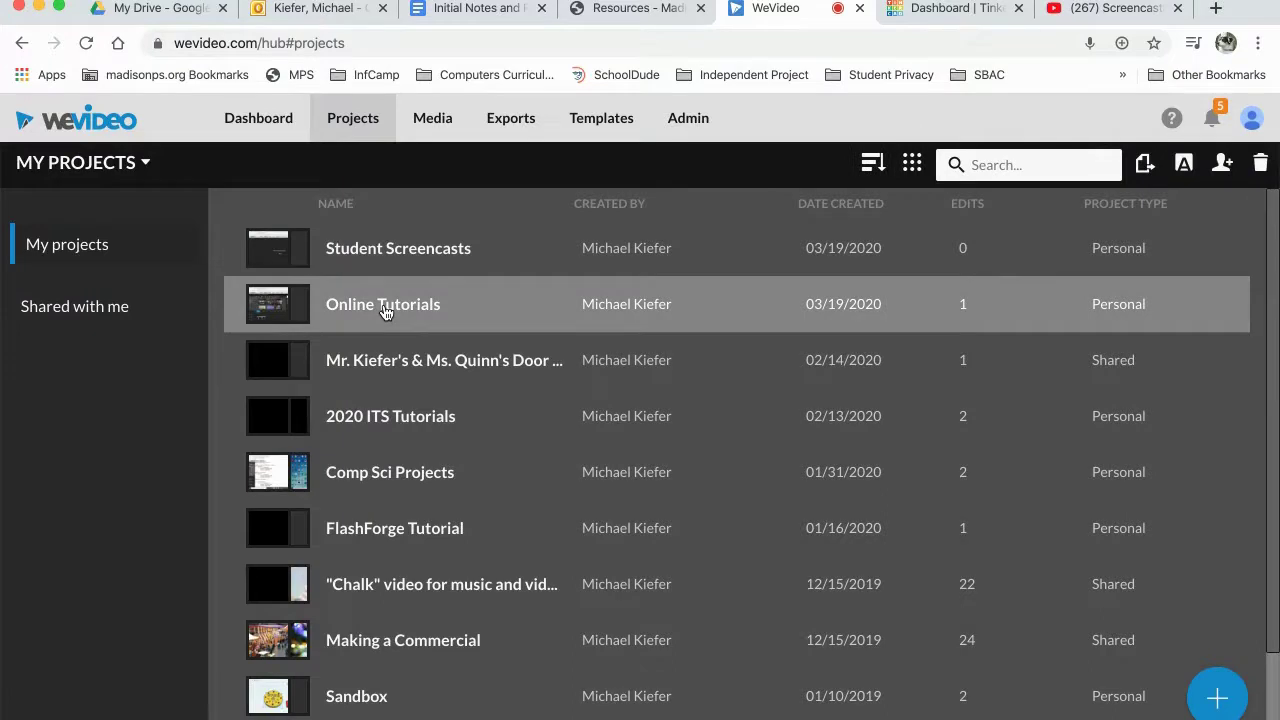
double_click(391, 254)
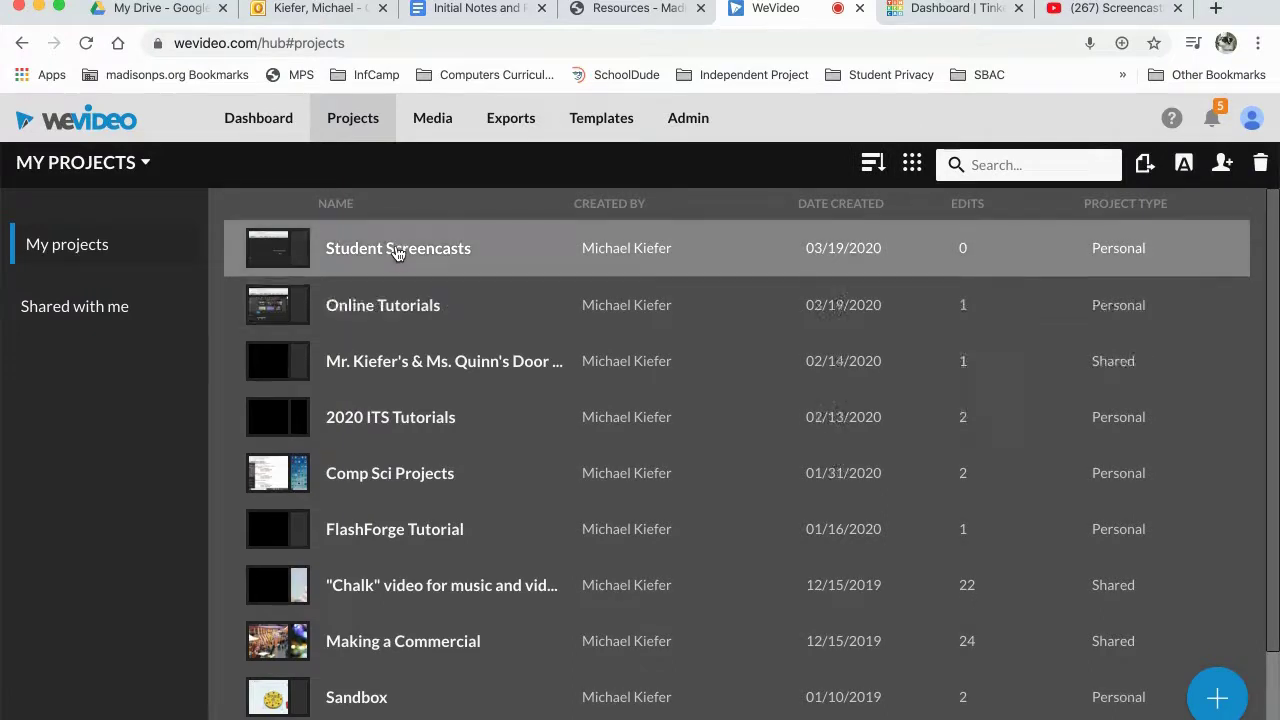
double_click(396, 252)
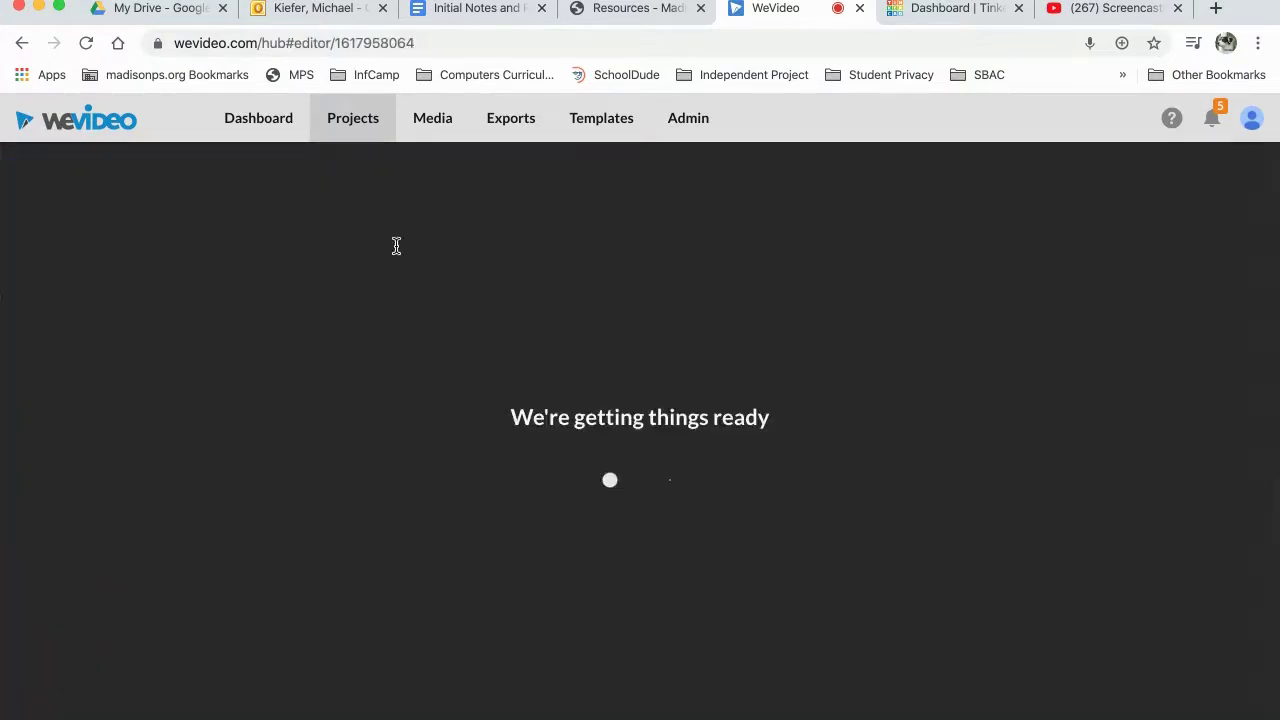
scroll(895, 605, "right", 3)
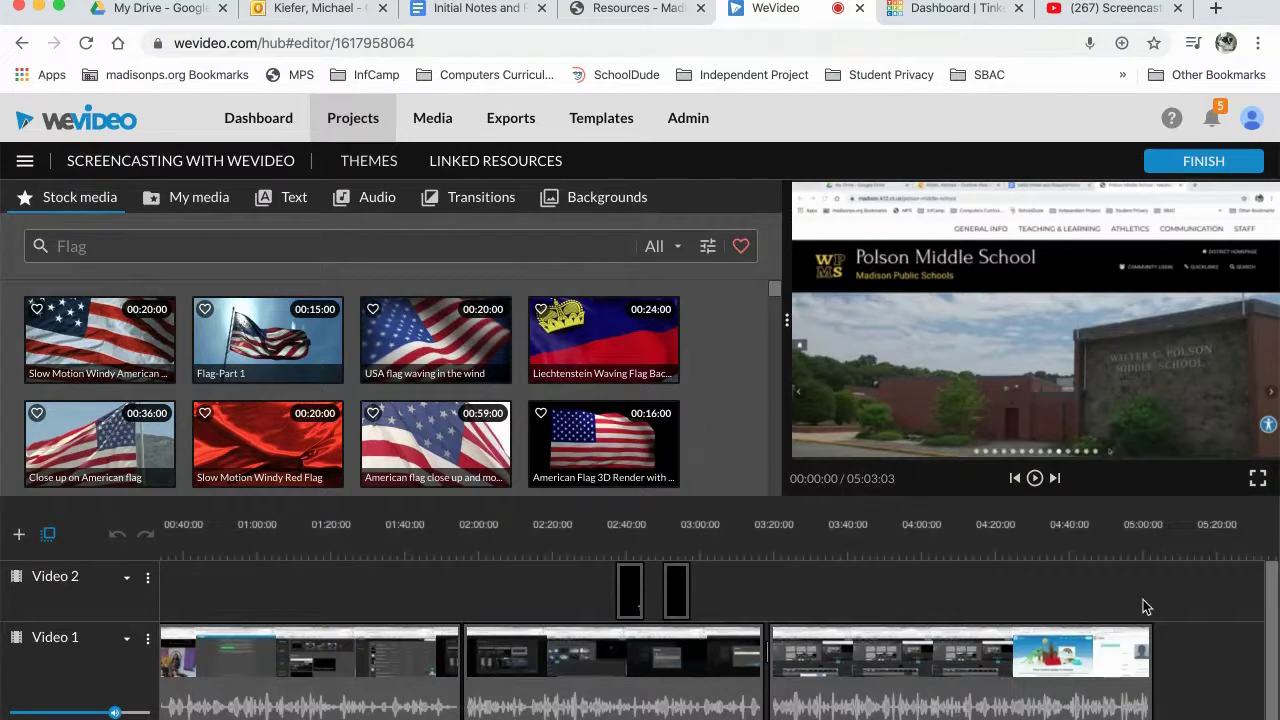
scroll(1143, 600, "down", 1)
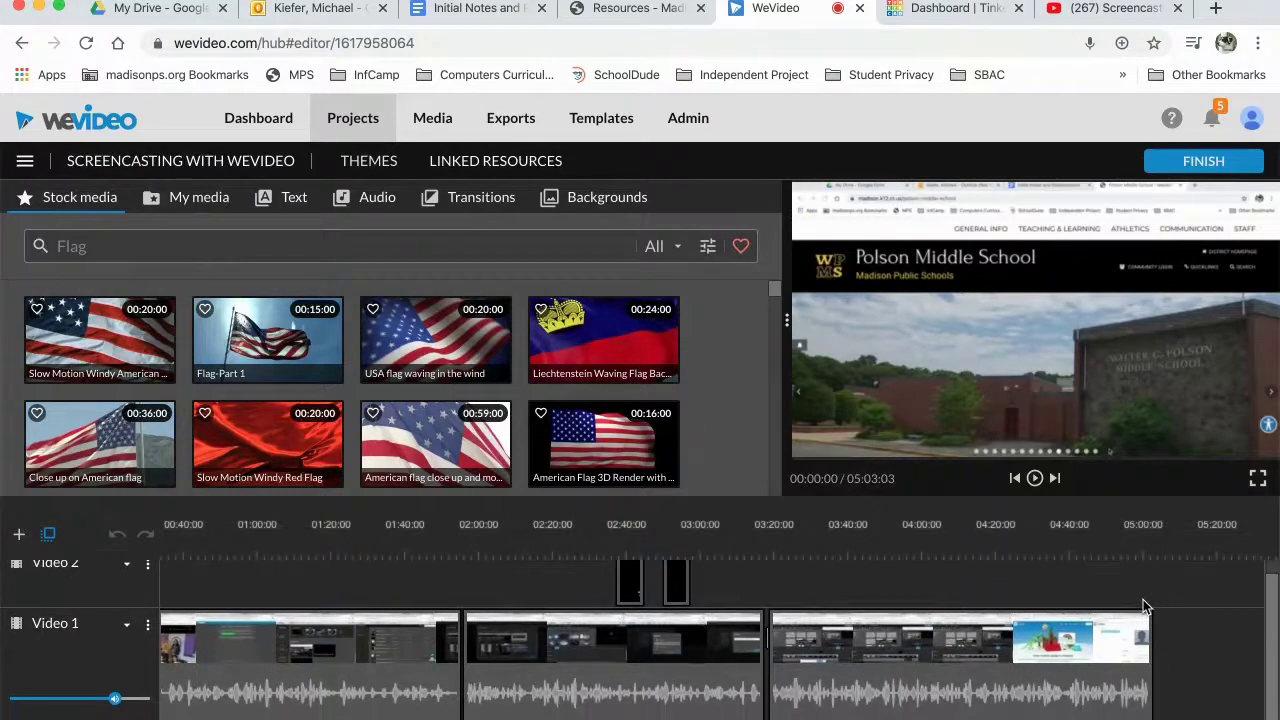